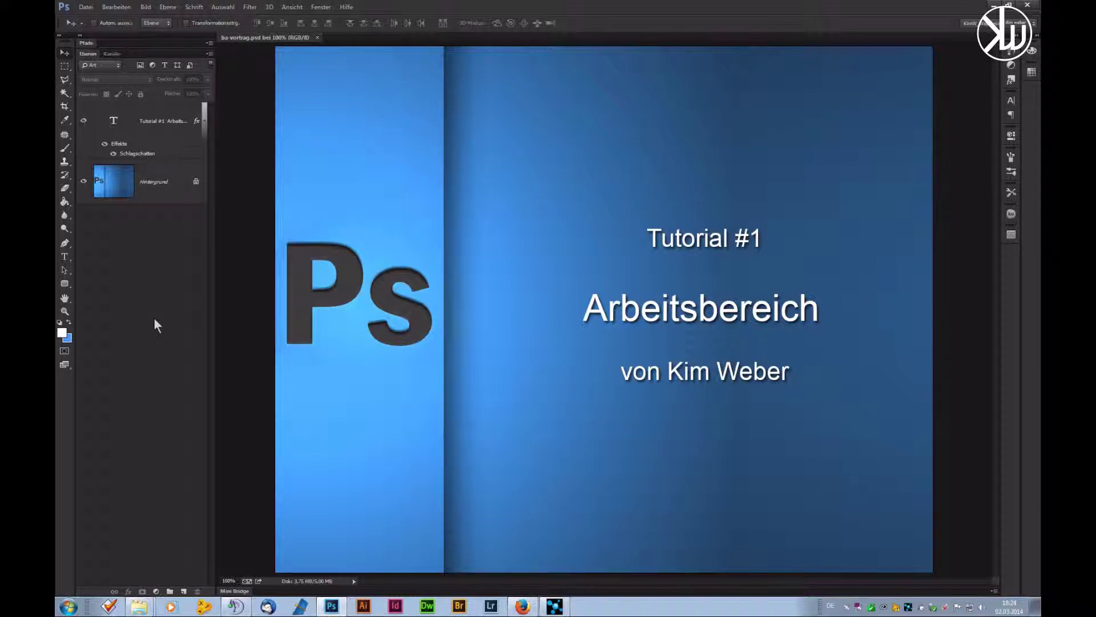
Step: Expand Mini Bridge, launch Bridge, and preview the Color, Swatches and Paragraph panels from the dock
{"action": "left_click", "coordinate": [235, 591]}
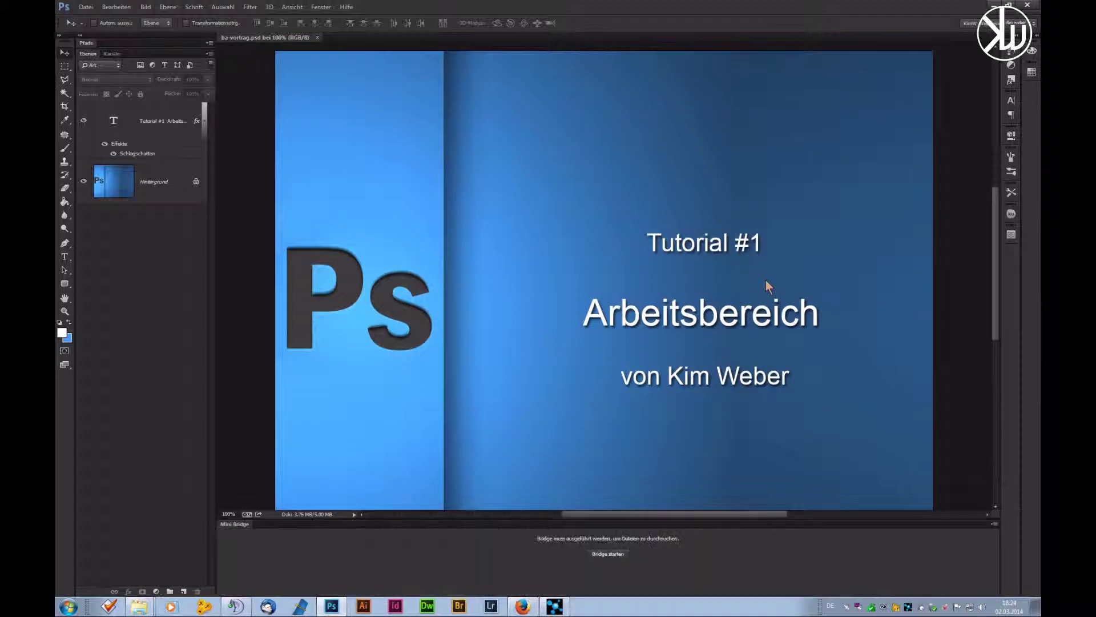
{"action": "left_click", "coordinate": [603, 554]}
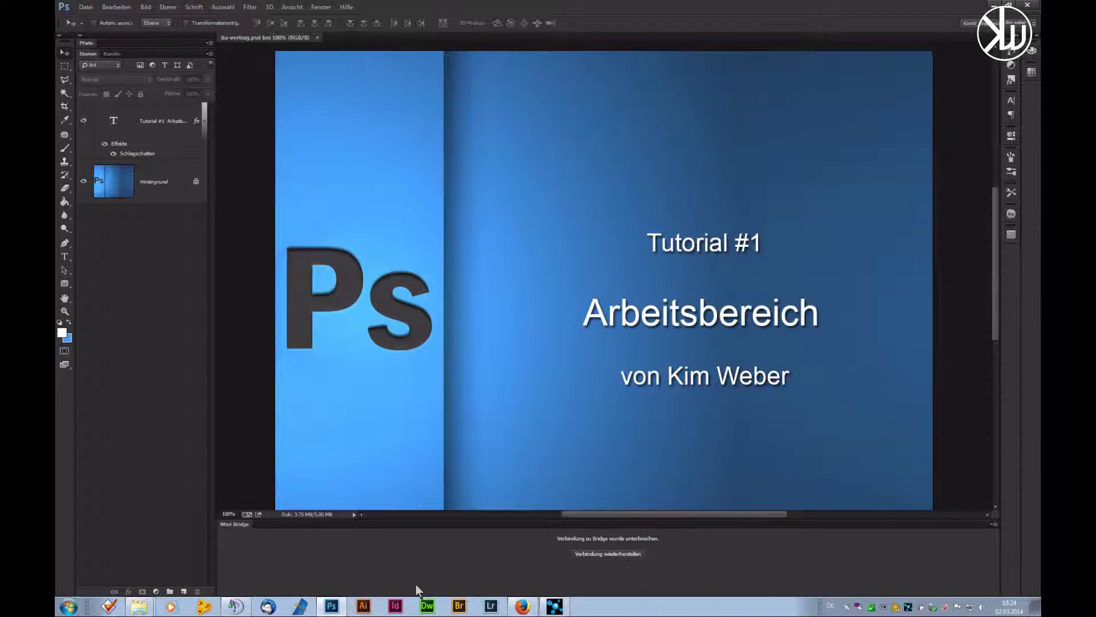
{"action": "left_click", "coordinate": [1032, 51]}
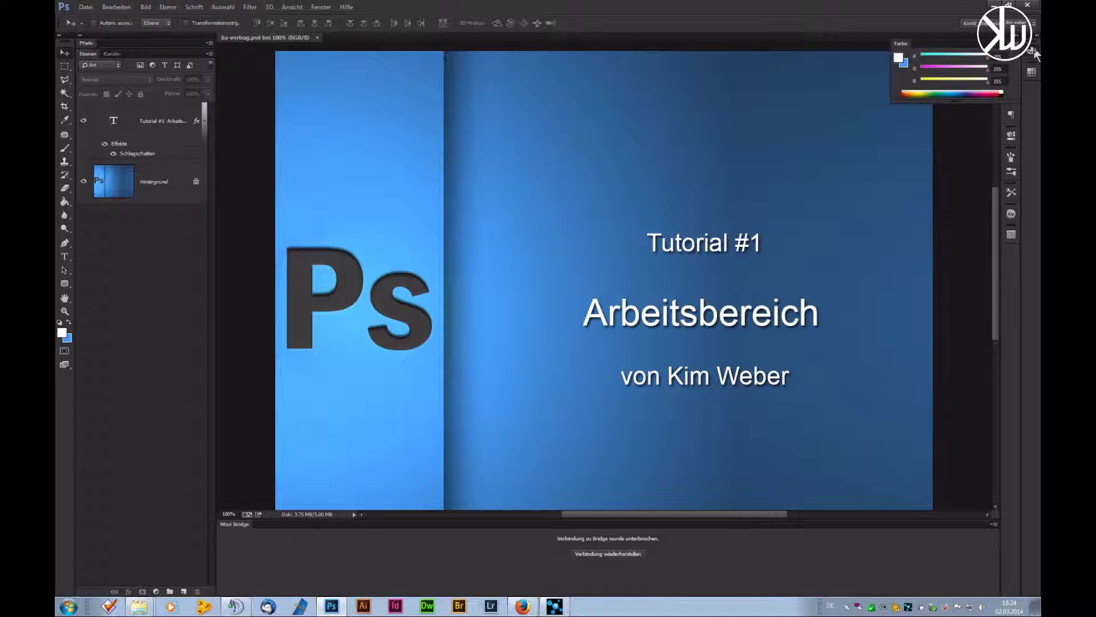
{"action": "left_click", "coordinate": [1033, 70]}
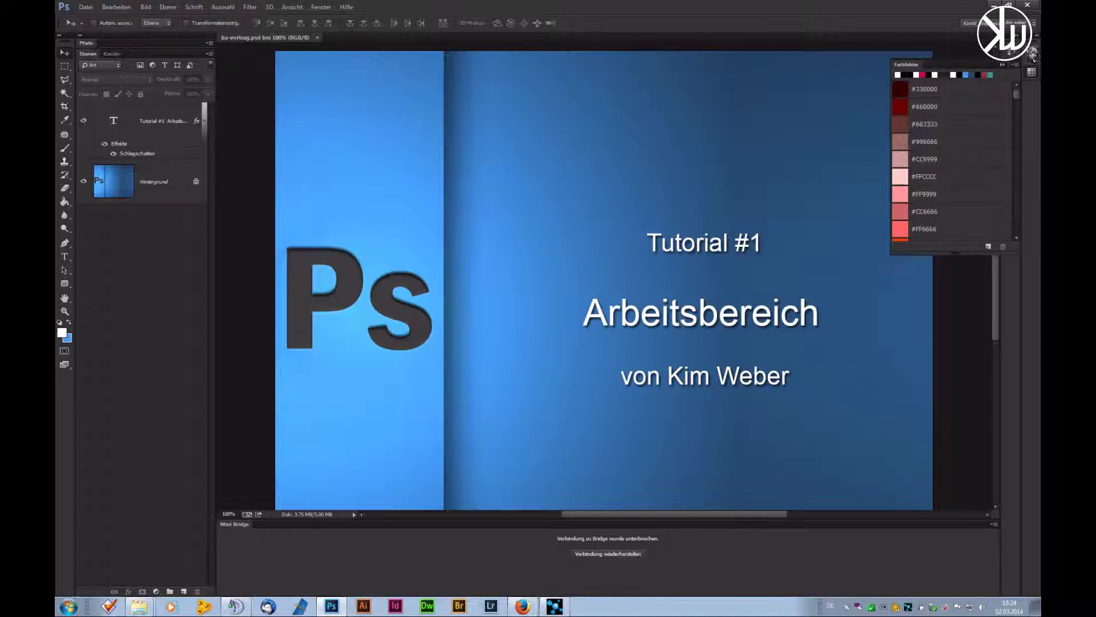
{"action": "left_click", "coordinate": [1032, 50]}
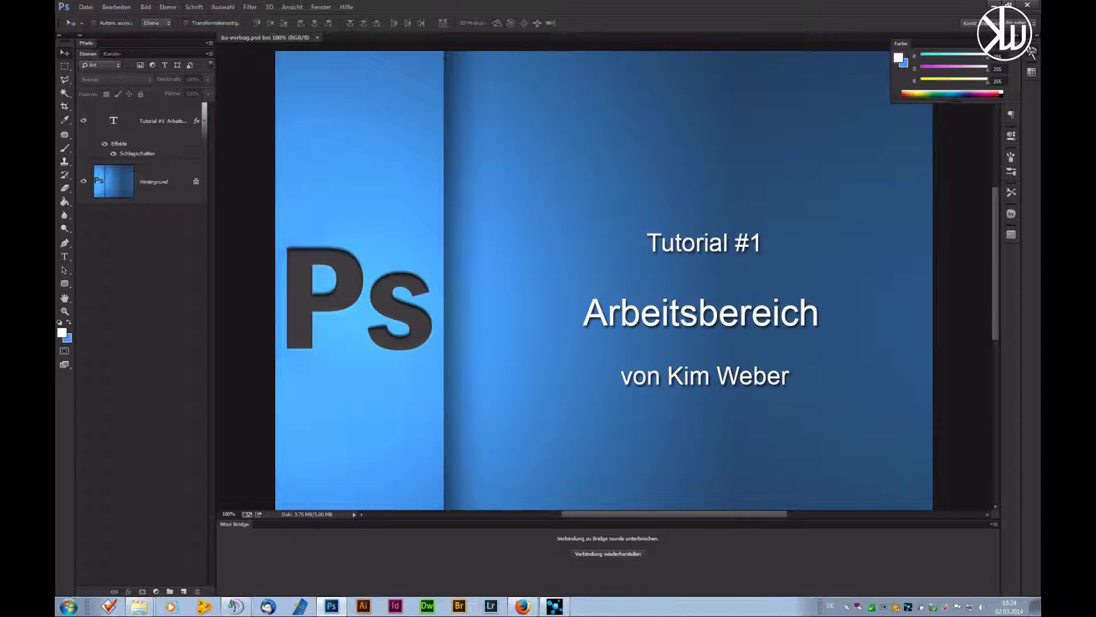
{"action": "left_click", "coordinate": [1012, 115]}
{"action": "left_click", "coordinate": [1012, 115]}
{"action": "left_click", "coordinate": [1032, 51]}
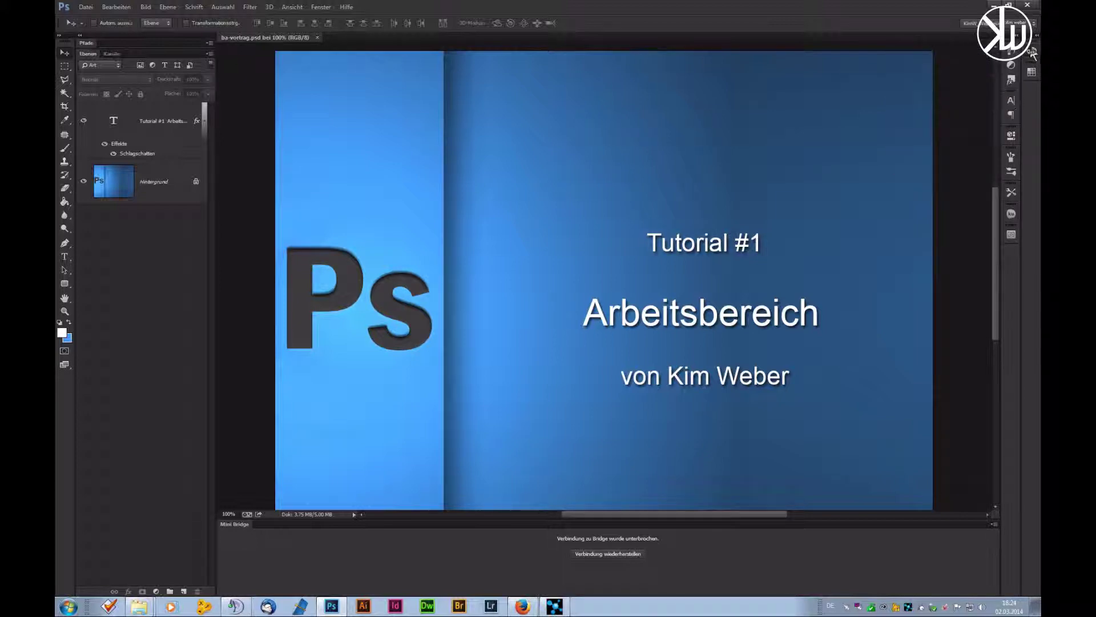
Step: Preview the Brush, Brush Presets, Tool Presets and Kuler panels, dismissing the no-internet notice
{"action": "left_click", "coordinate": [1012, 156]}
{"action": "left_click", "coordinate": [1012, 156]}
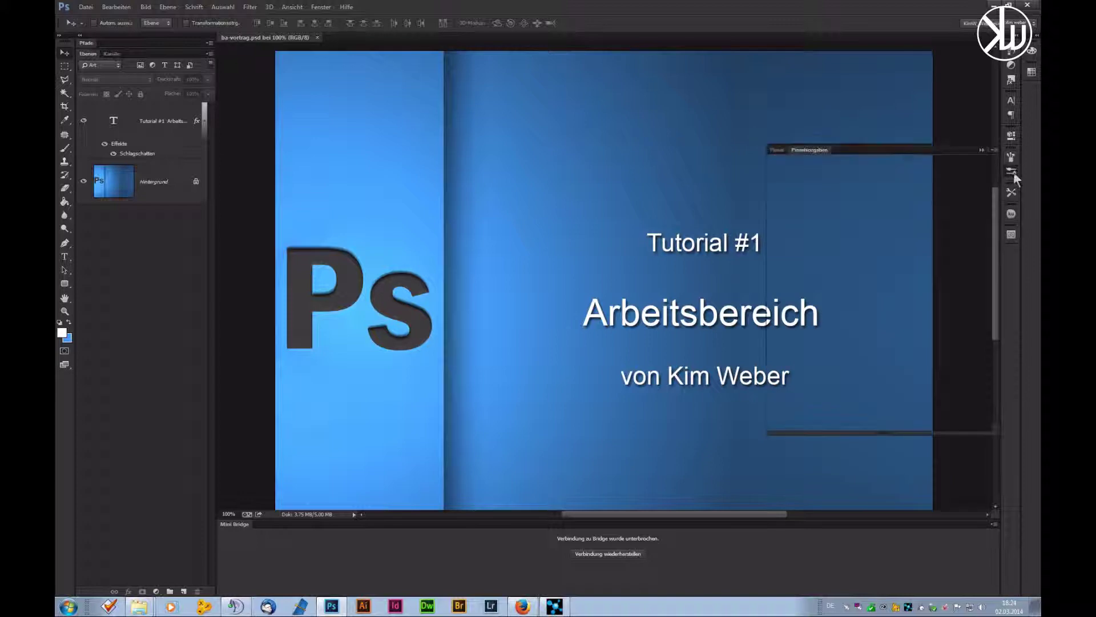
{"action": "left_click", "coordinate": [1013, 172]}
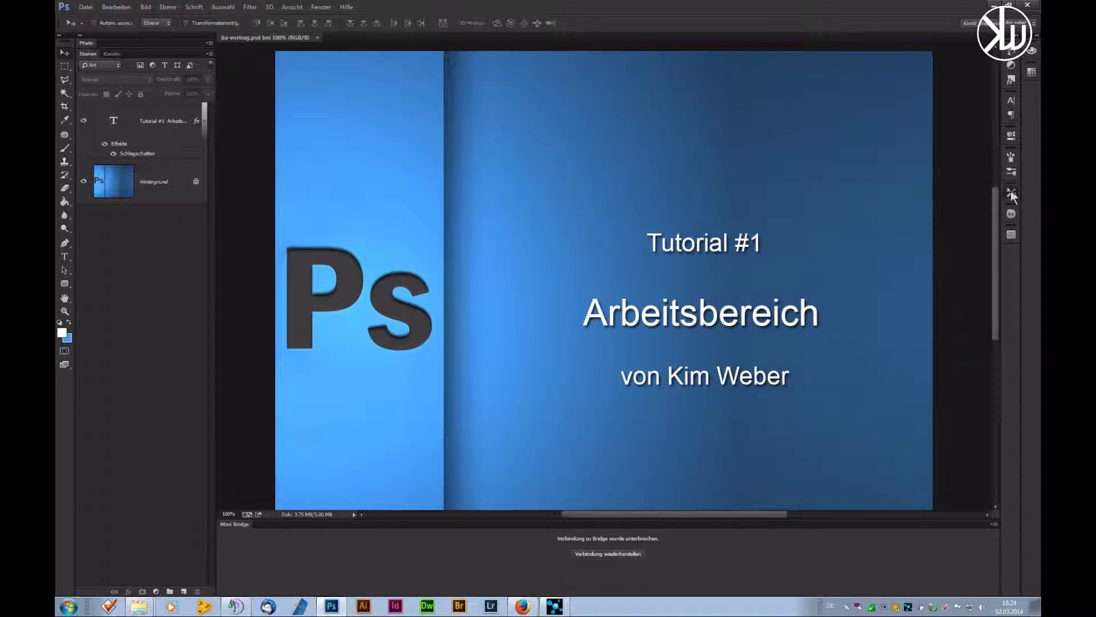
{"action": "left_click", "coordinate": [1011, 192]}
{"action": "left_click", "coordinate": [1010, 190]}
{"action": "left_click", "coordinate": [1012, 214]}
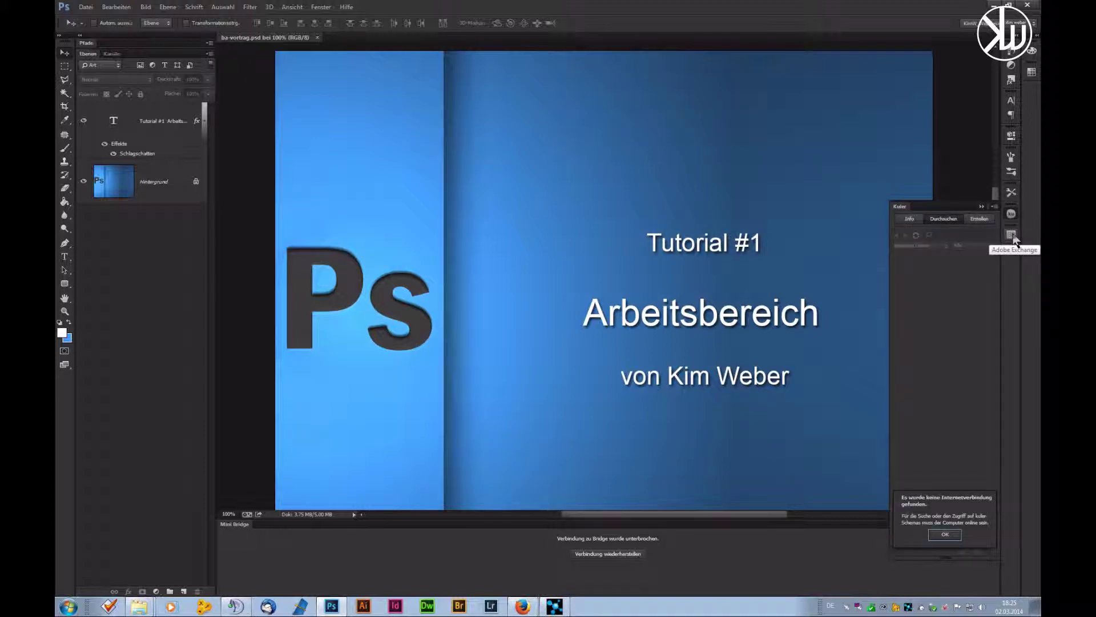
{"action": "left_click", "coordinate": [945, 535]}
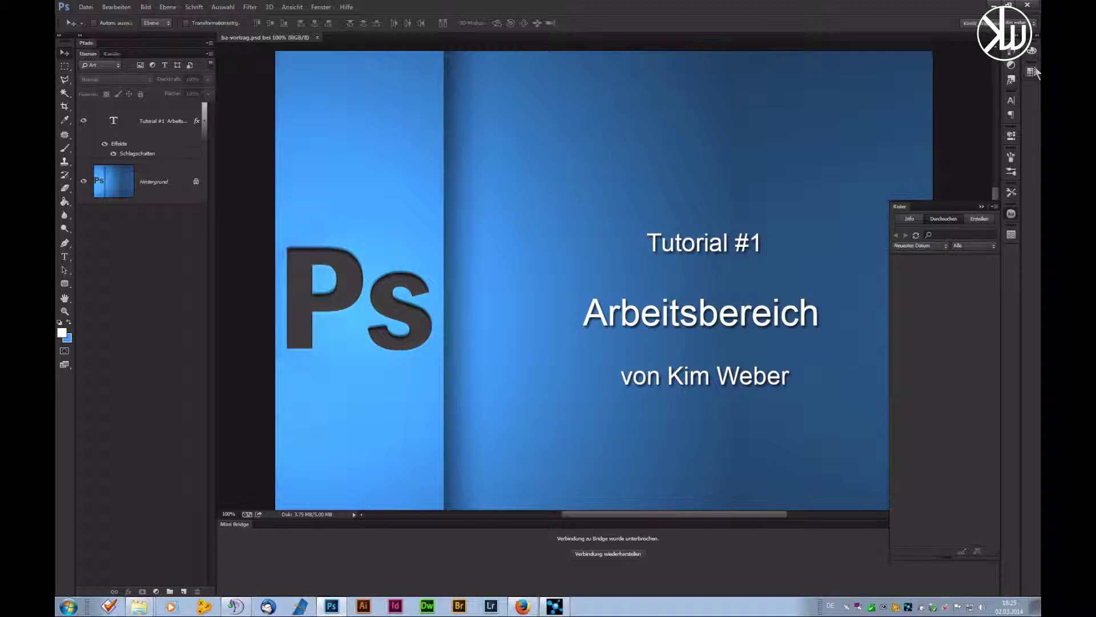
Step: Collapse Kuler, preview Adobe Exchange, then expand and re-collapse the side panel dock
{"action": "left_click", "coordinate": [982, 208]}
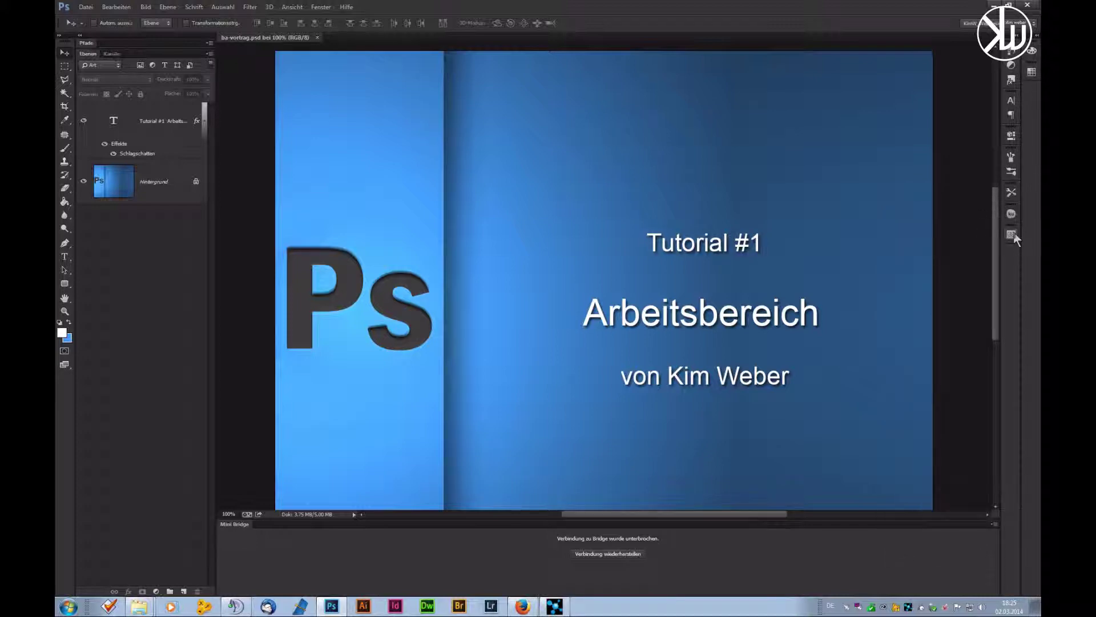
{"action": "left_click", "coordinate": [1012, 235]}
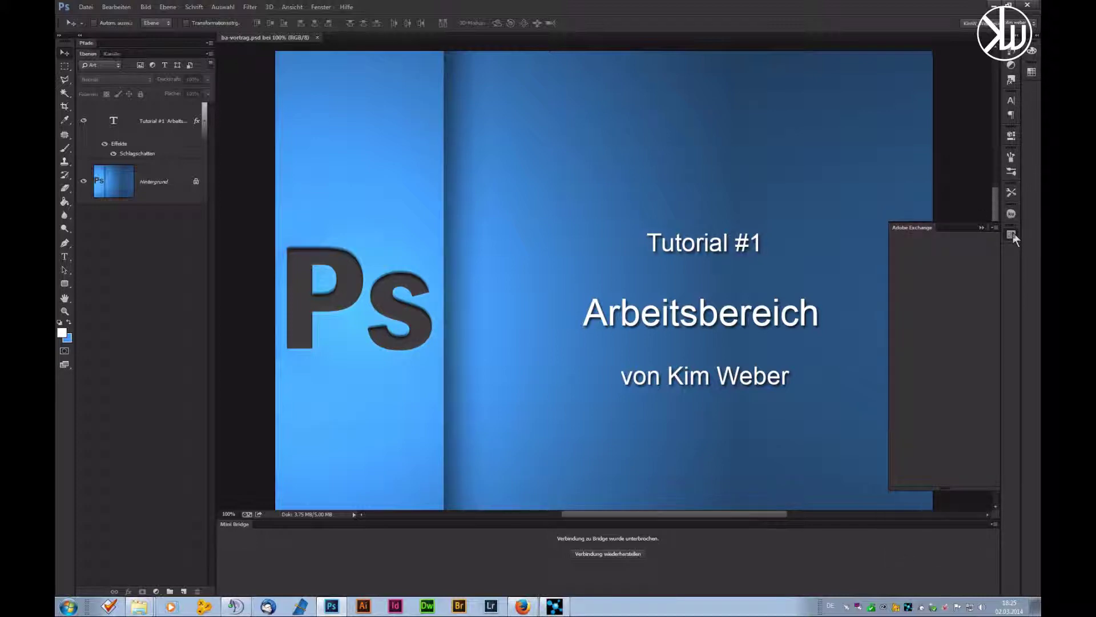
{"action": "left_click", "coordinate": [1013, 234]}
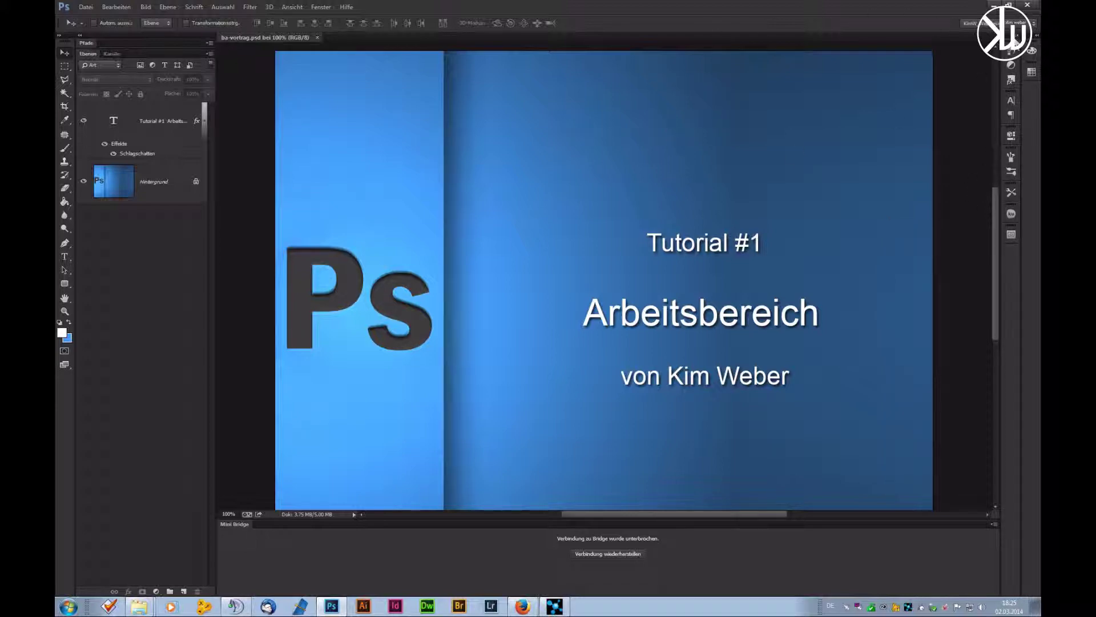
{"action": "left_click", "coordinate": [1016, 41]}
{"action": "left_click", "coordinate": [1016, 41]}
Step: Try Keine, Kleine and Große Miniaturen for layer thumbnails, settling on large, then show the workspace list
{"action": "right_click", "coordinate": [110, 308]}
{"action": "left_click", "coordinate": [150, 315]}
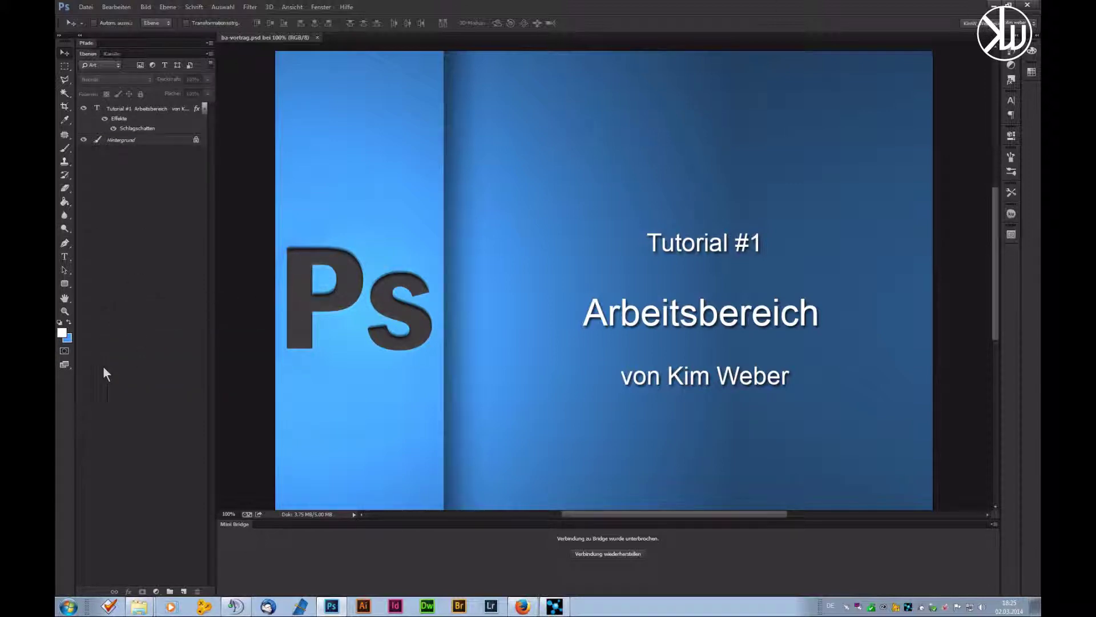
{"action": "right_click", "coordinate": [142, 243]}
{"action": "left_click", "coordinate": [154, 262]}
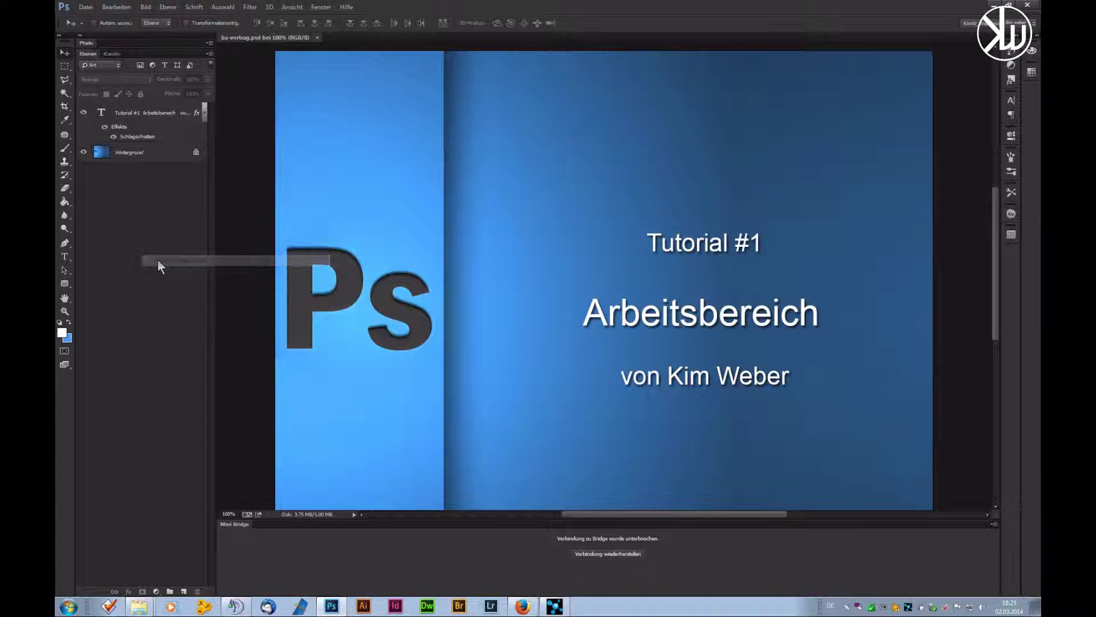
{"action": "left_click", "coordinate": [105, 157]}
{"action": "left_click", "coordinate": [123, 189]}
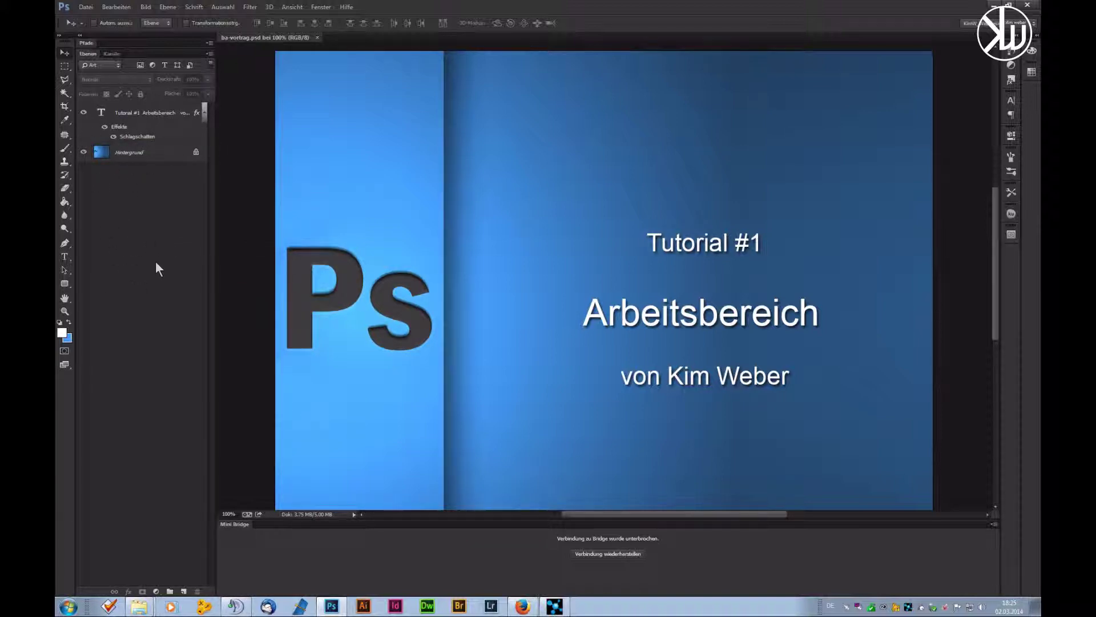
{"action": "right_click", "coordinate": [144, 199]}
{"action": "left_click", "coordinate": [184, 239]}
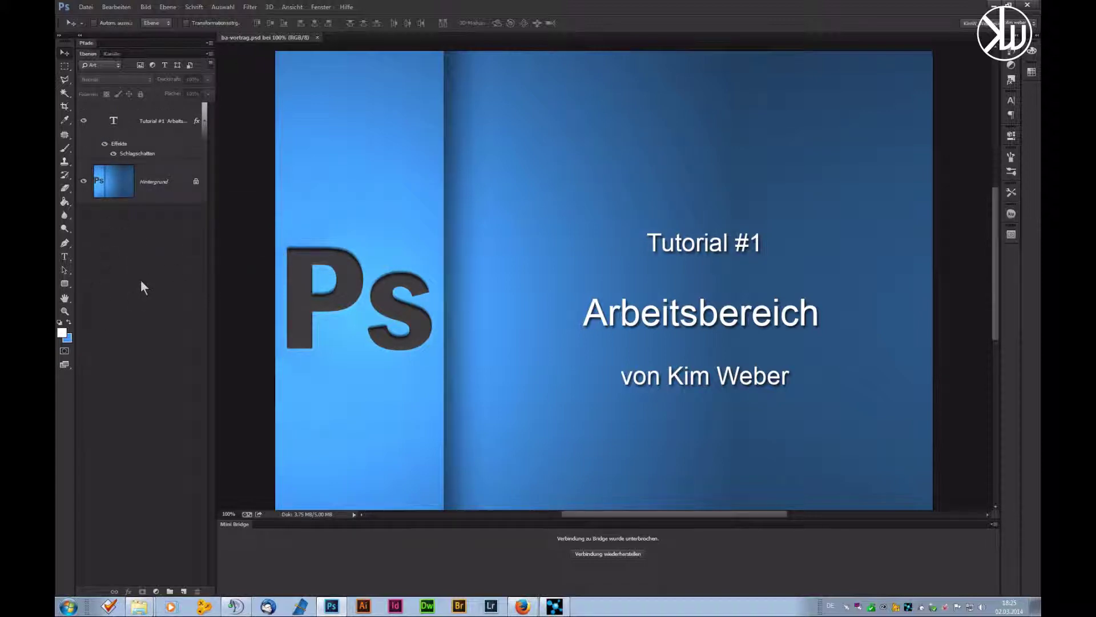
{"action": "left_click", "coordinate": [996, 23]}
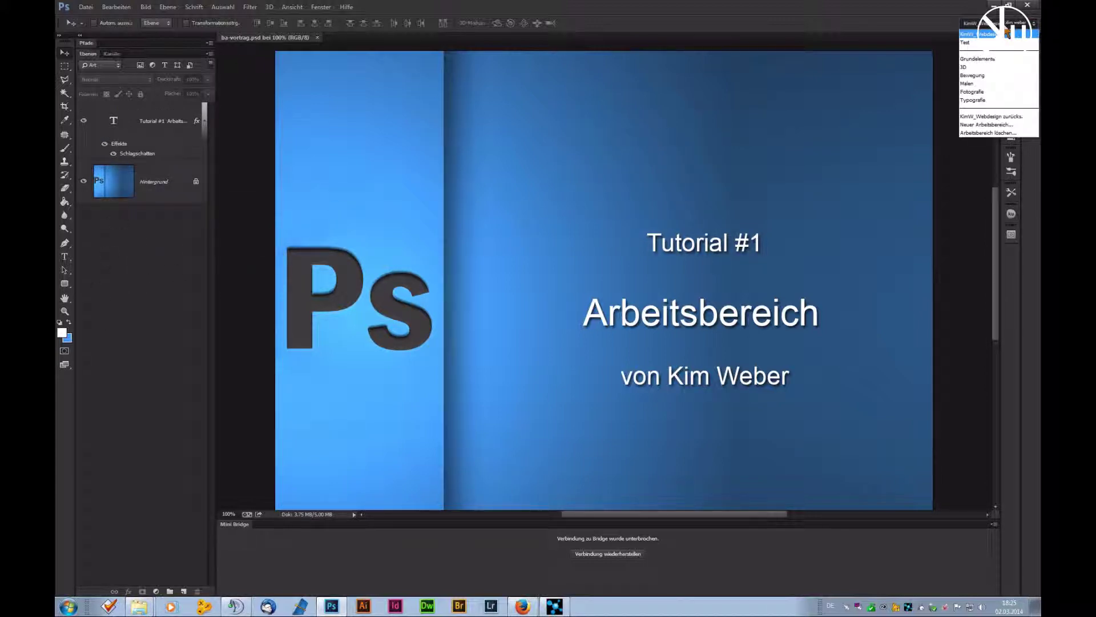
Step: Switch to the Grundelemente workspace and close ba-vortrag.psd
{"action": "left_click", "coordinate": [977, 59]}
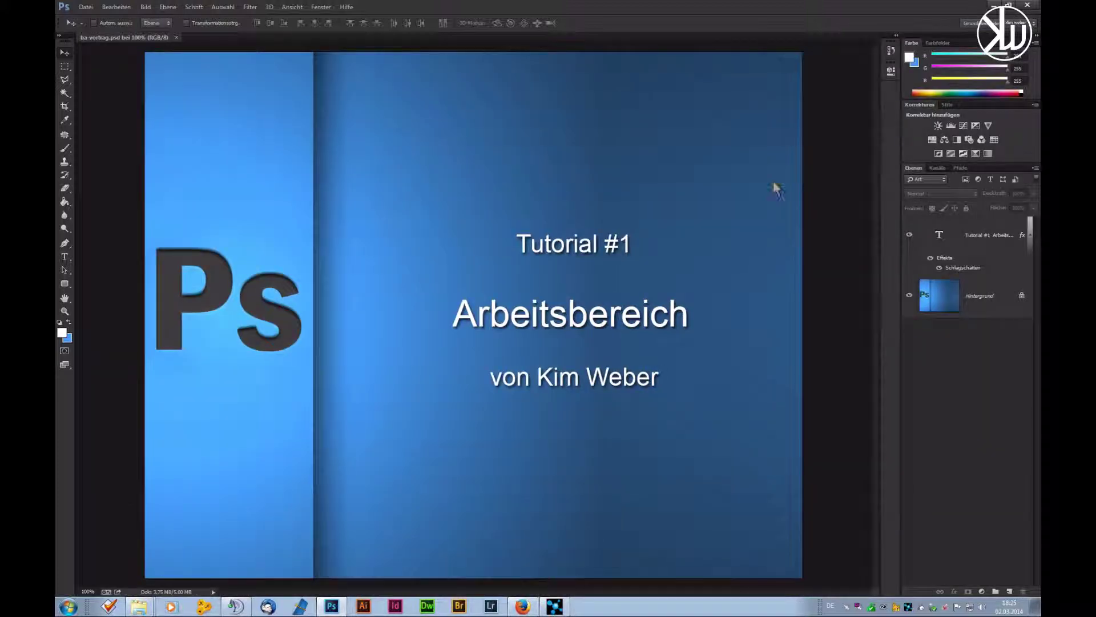
{"action": "left_click", "coordinate": [176, 37]}
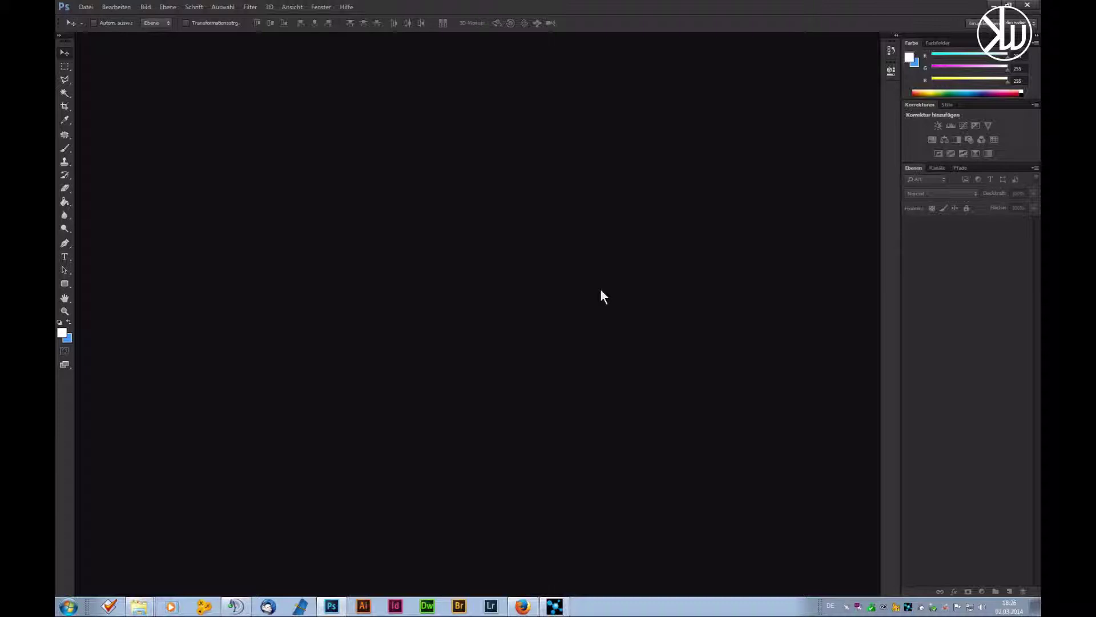
Step: Toggle the toolbar width, float the Korrekturen, Ebenen, Pfade and Farbfelder panels, then minimise Photoshop
{"action": "left_click", "coordinate": [58, 34]}
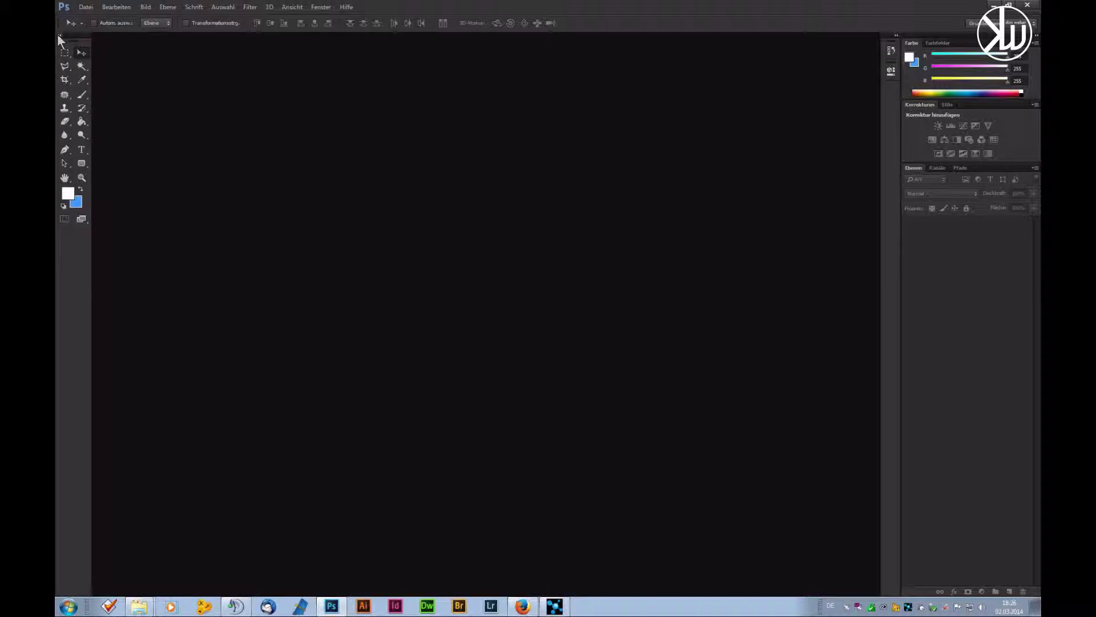
{"action": "left_click", "coordinate": [58, 35]}
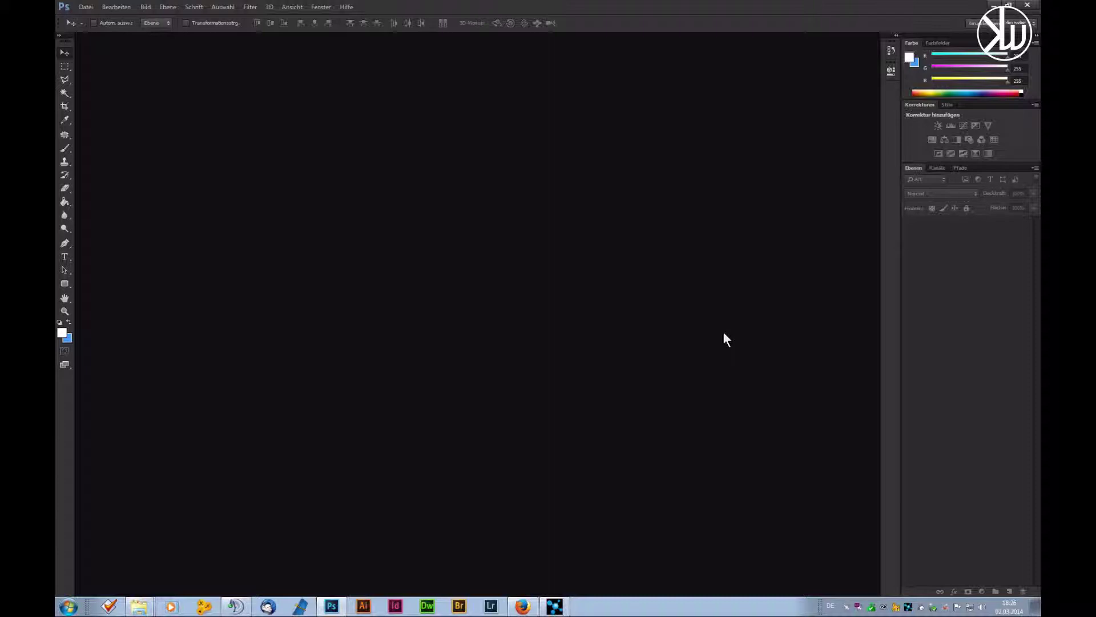
{"action": "left_click_drag", "start_coordinate": [962, 104], "coordinate": [375, 122]}
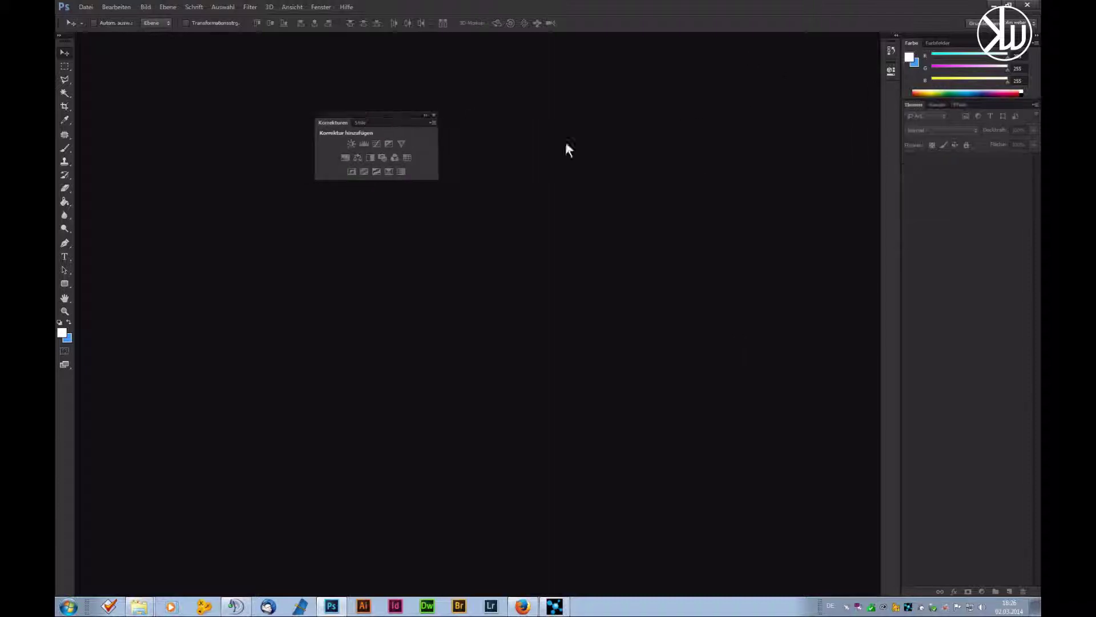
{"action": "mouse_move", "coordinate": [981, 103]}
{"action": "left_mouse_down"}
{"action": "mouse_move", "coordinate": [618, 217]}
{"action": "mouse_move", "coordinate": [777, 109]}
{"action": "left_mouse_up"}
{"action": "left_click_drag", "start_coordinate": [946, 44], "coordinate": [565, 101]}
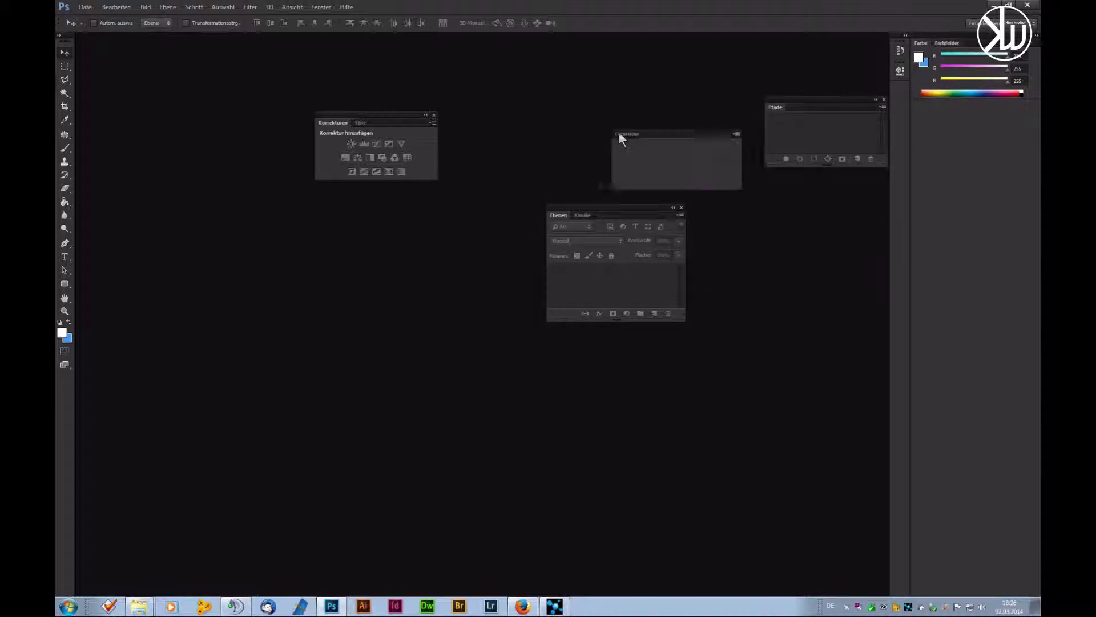
{"action": "left_click", "coordinate": [1027, 5]}
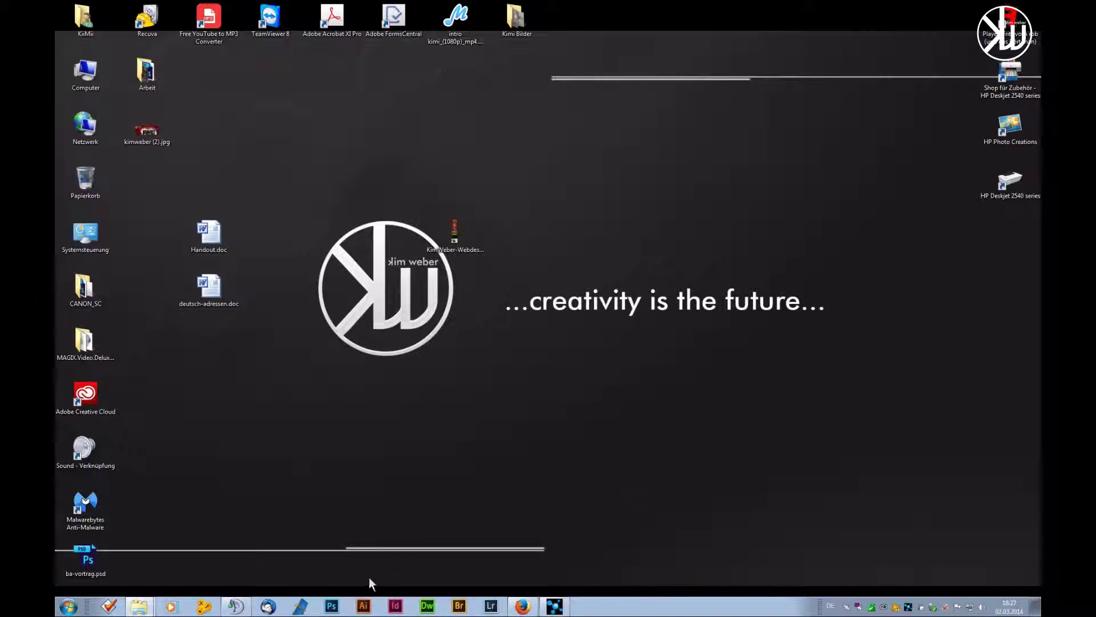
Step: Restore Photoshop from its taskbar icon
{"action": "left_click", "coordinate": [330, 609]}
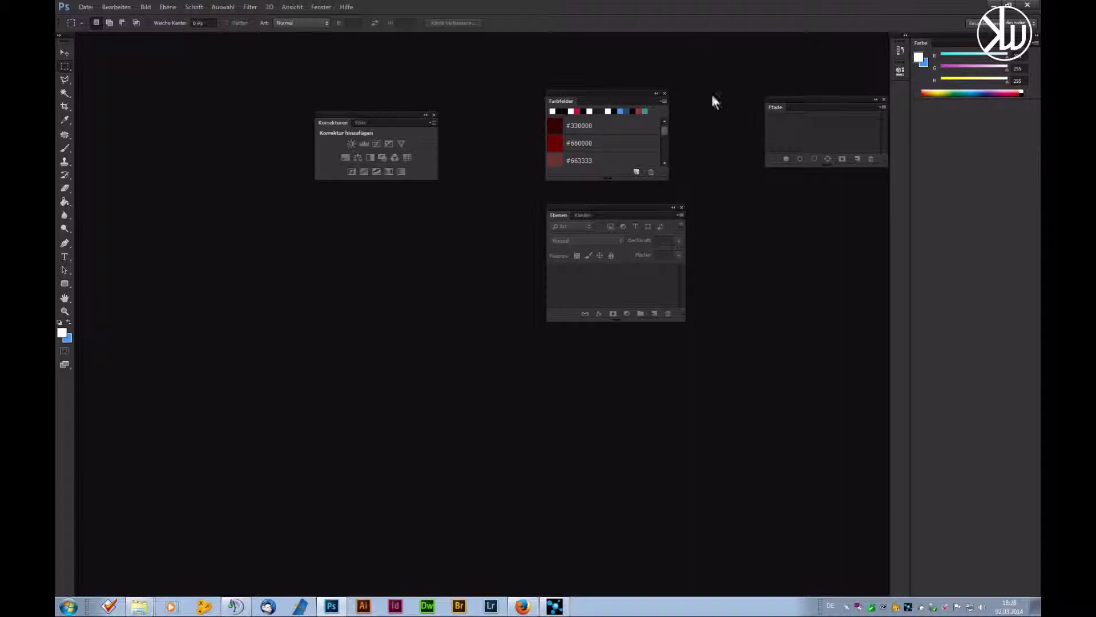
Step: Nudge the floating Korrekturen panel, then choose 'Grundelemente zurücksetzen' to redock all panels
{"action": "mouse_move", "coordinate": [388, 118]}
{"action": "left_mouse_down"}
{"action": "mouse_move", "coordinate": [475, 53]}
{"action": "mouse_move", "coordinate": [447, 66]}
{"action": "left_mouse_up"}
{"action": "left_click", "coordinate": [168, 7]}
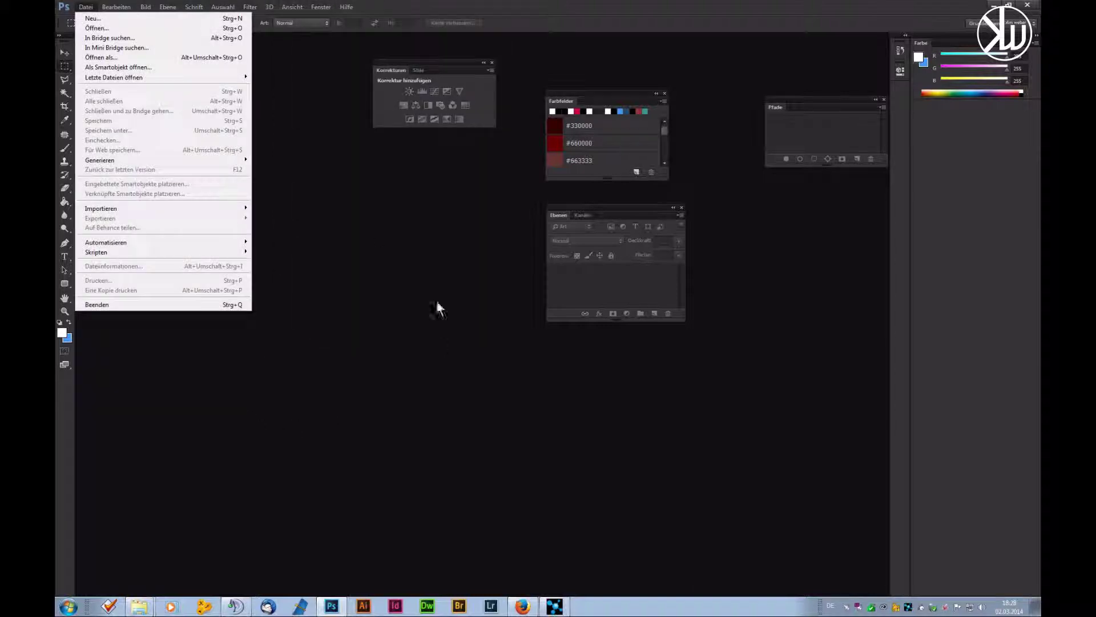
{"action": "key", "text": "Left"}
{"action": "left_click", "coordinate": [438, 256]}
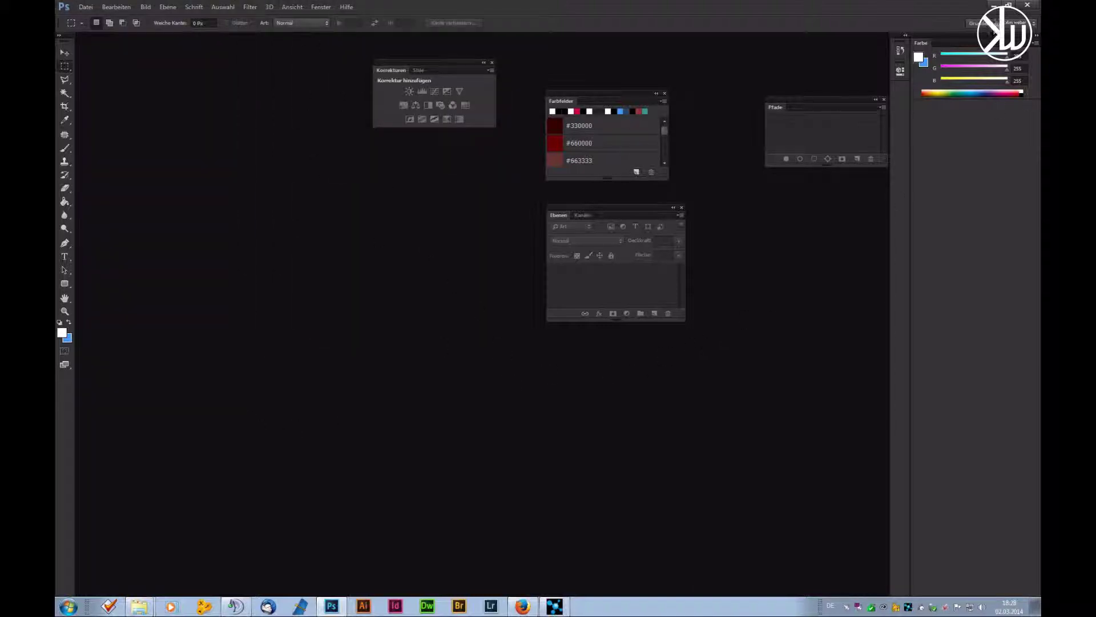
{"action": "left_click", "coordinate": [991, 22]}
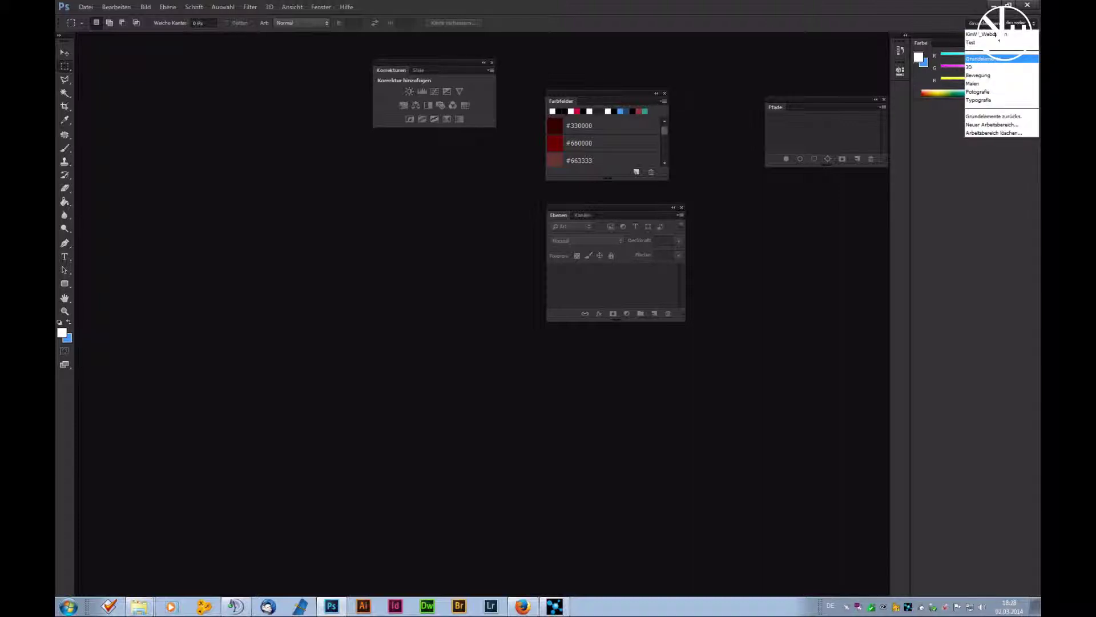
{"action": "left_click", "coordinate": [933, 23]}
{"action": "left_click", "coordinate": [990, 24]}
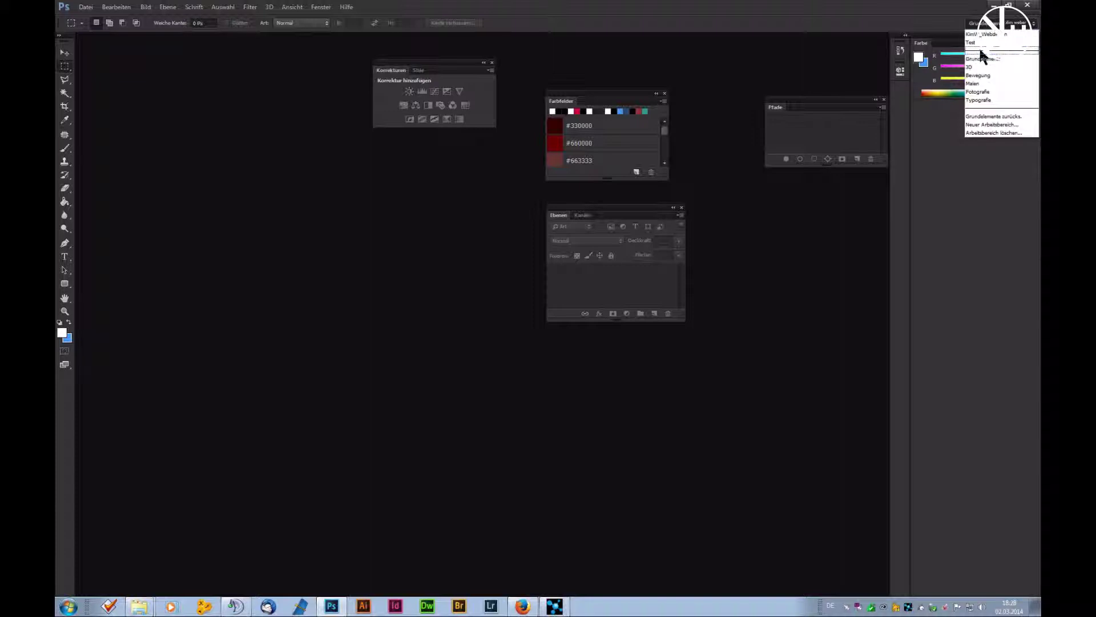
{"action": "left_click", "coordinate": [1018, 117]}
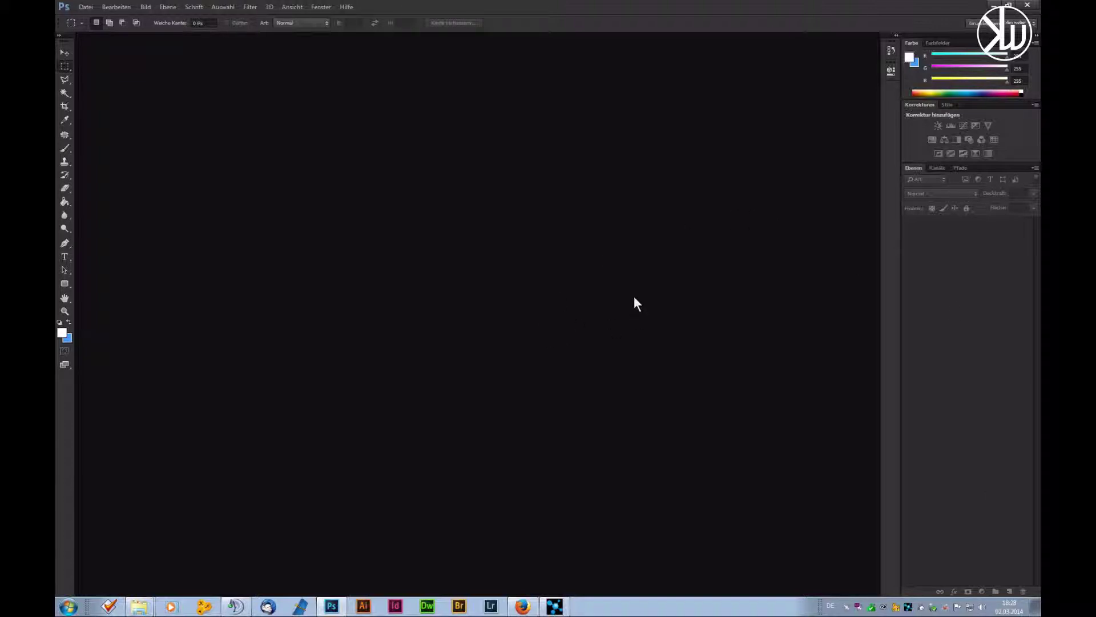
Step: Try the Fotografie, Typografie and custom web design workspaces, then return to Grundelemente
{"action": "left_click", "coordinate": [990, 27]}
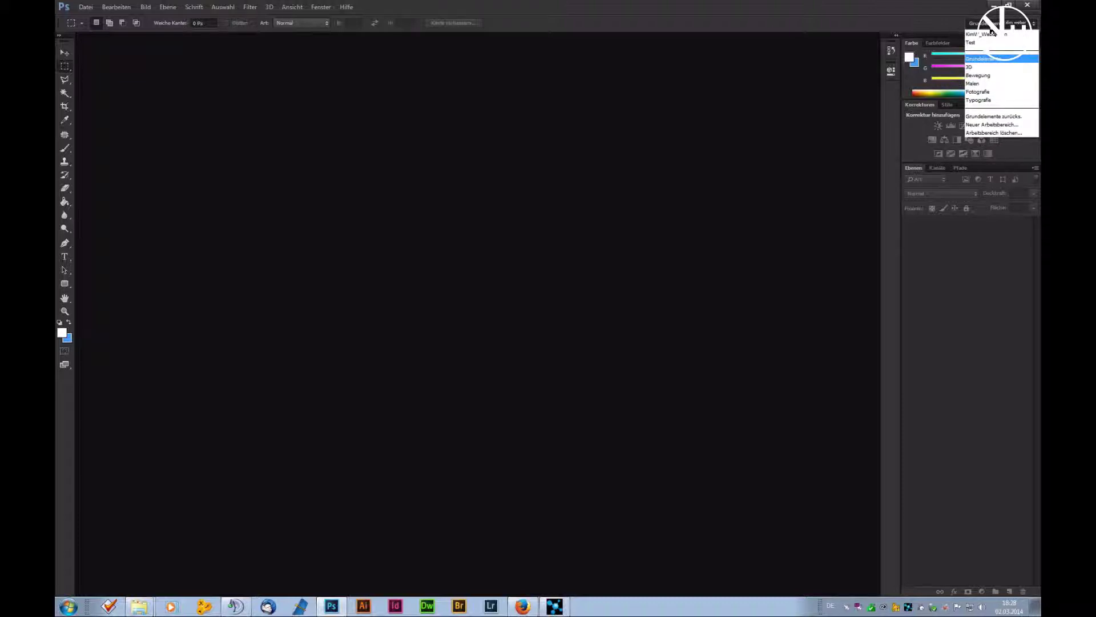
{"action": "left_click", "coordinate": [985, 92]}
{"action": "left_click", "coordinate": [990, 24]}
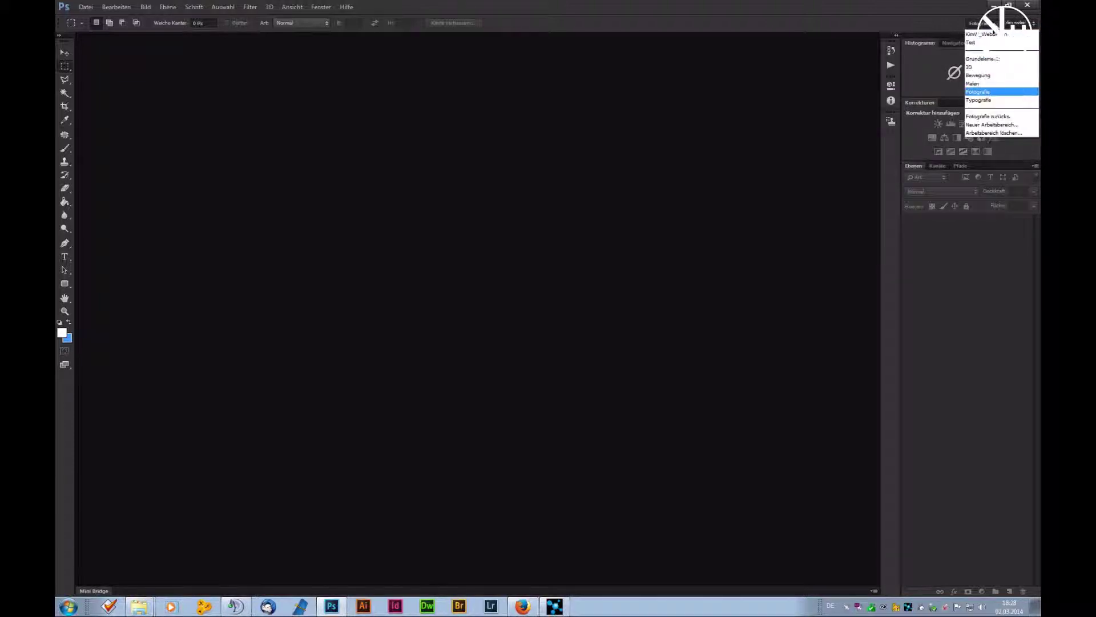
{"action": "left_click", "coordinate": [990, 103]}
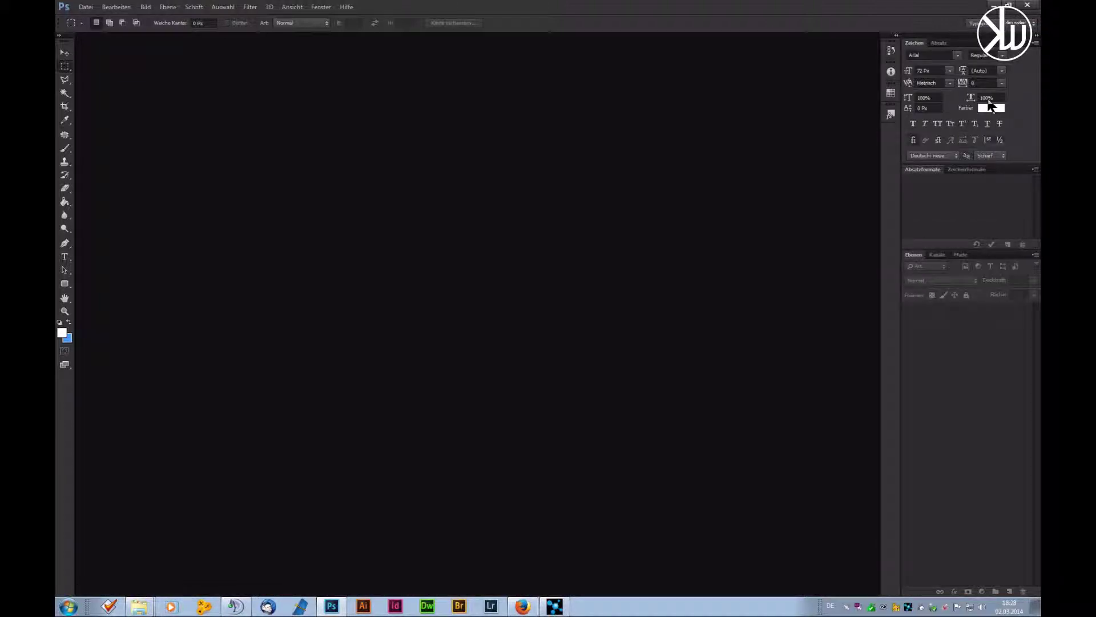
{"action": "left_click", "coordinate": [991, 24]}
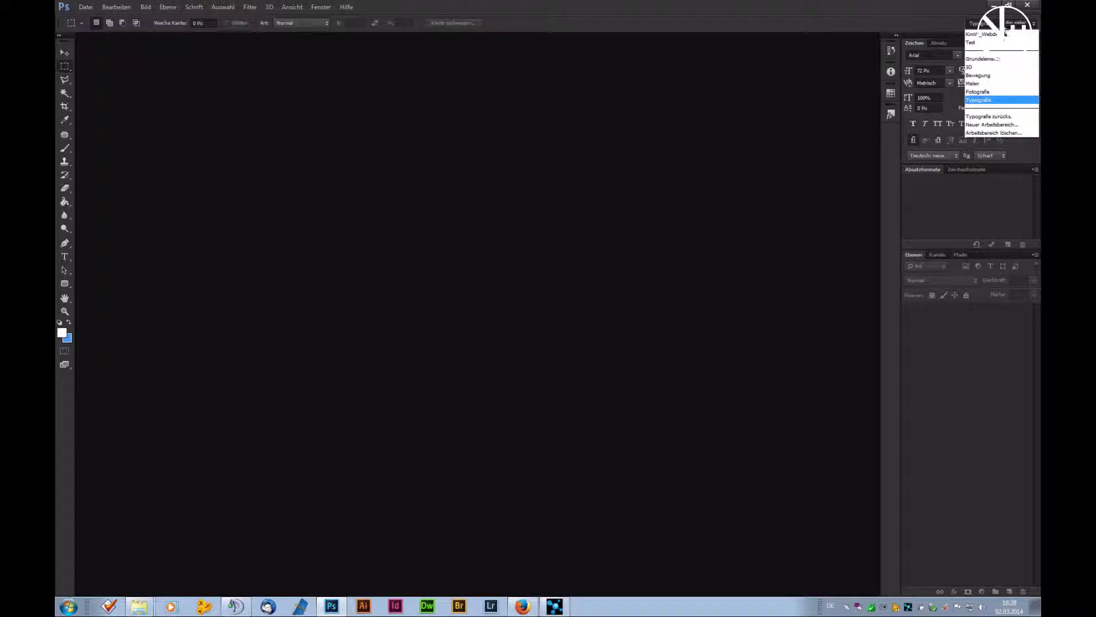
{"action": "left_click", "coordinate": [992, 34]}
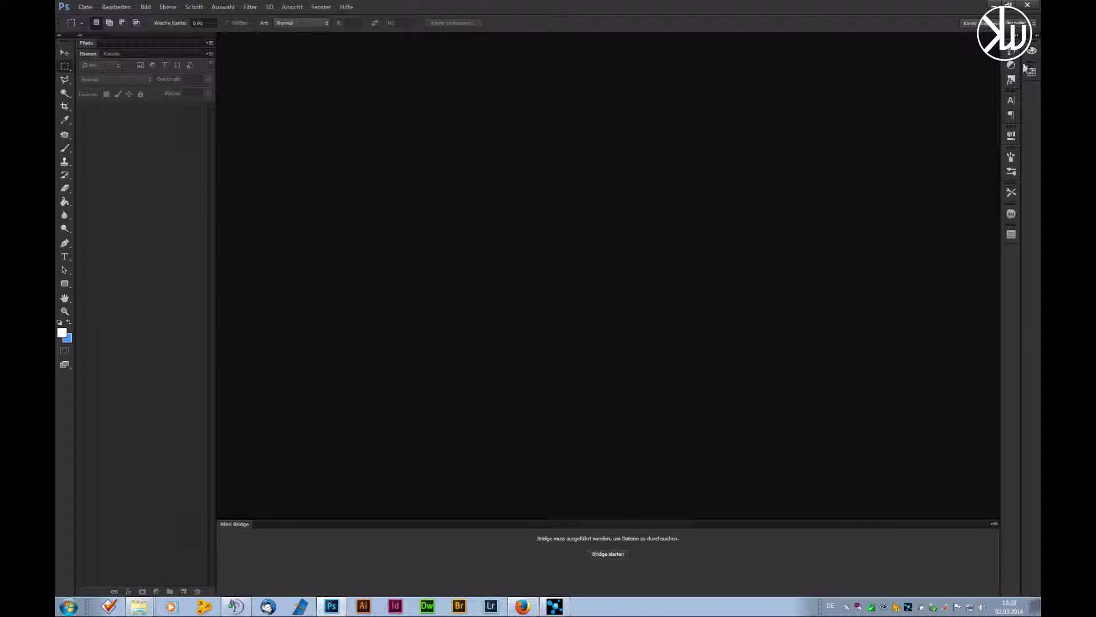
{"action": "left_click", "coordinate": [980, 26]}
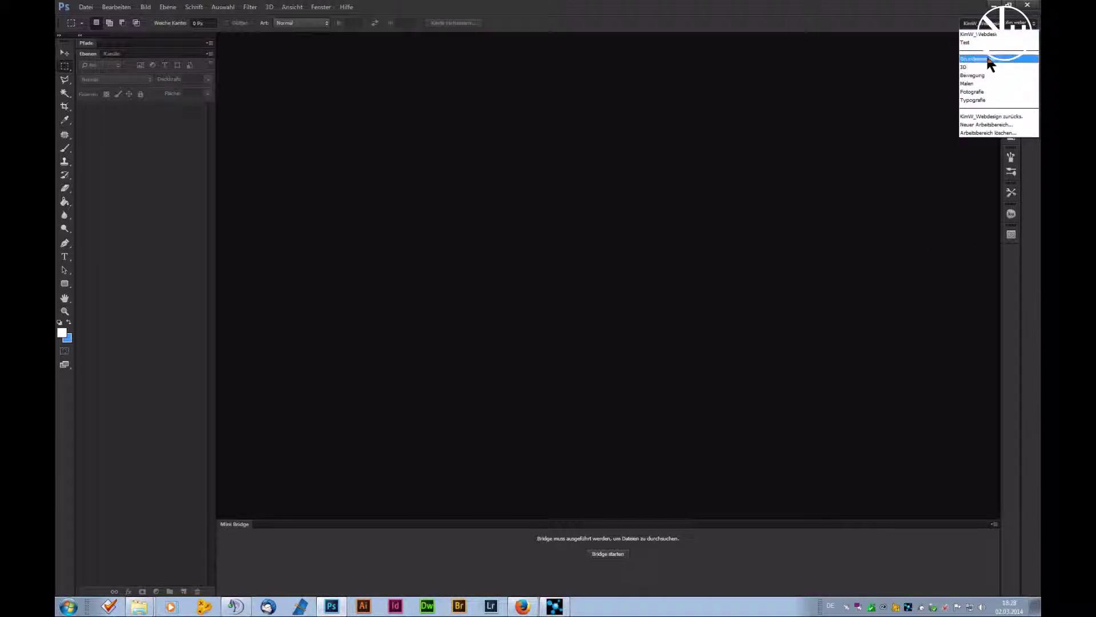
{"action": "left_click", "coordinate": [985, 54]}
Step: Choose 'Neuer Arbeitsbereich…' from the workspace switcher
{"action": "left_click", "coordinate": [994, 23]}
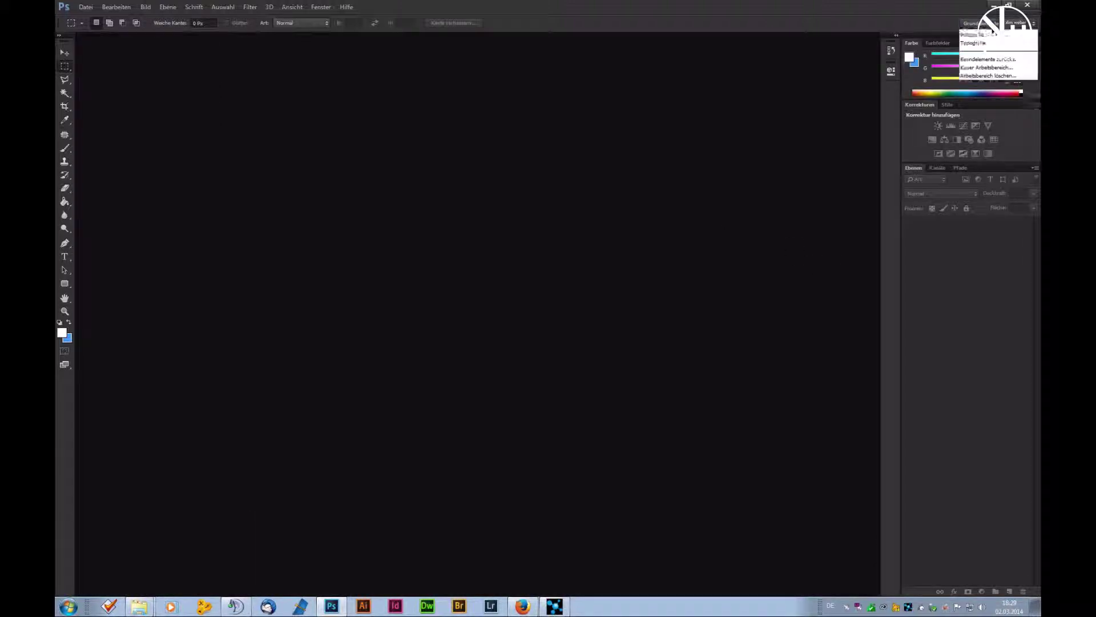
{"action": "left_click", "coordinate": [994, 26]}
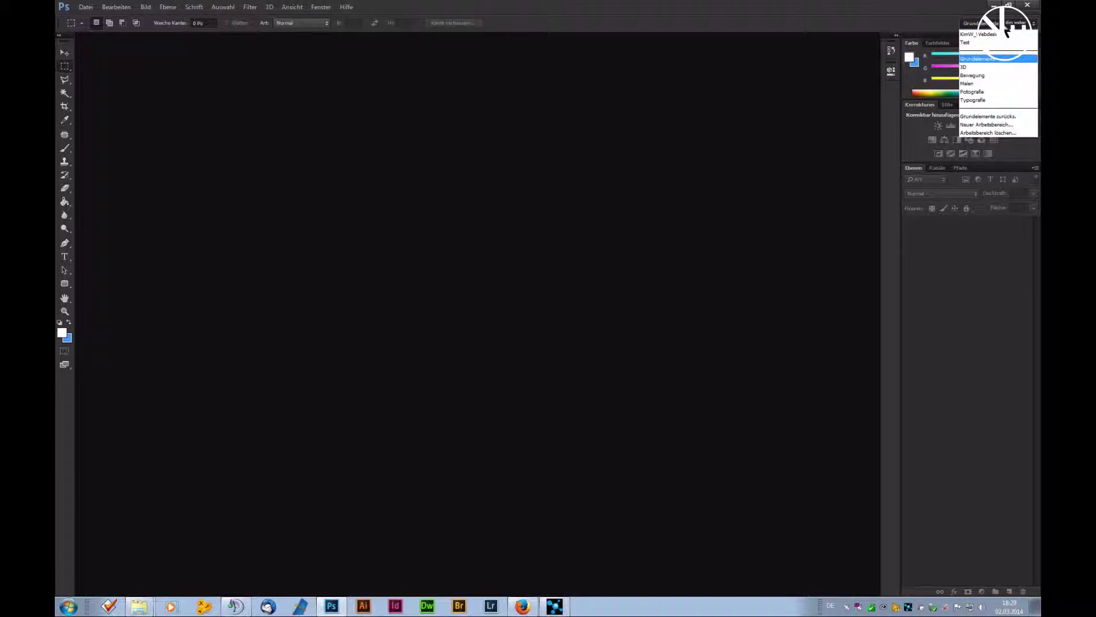
{"action": "left_click", "coordinate": [990, 125]}
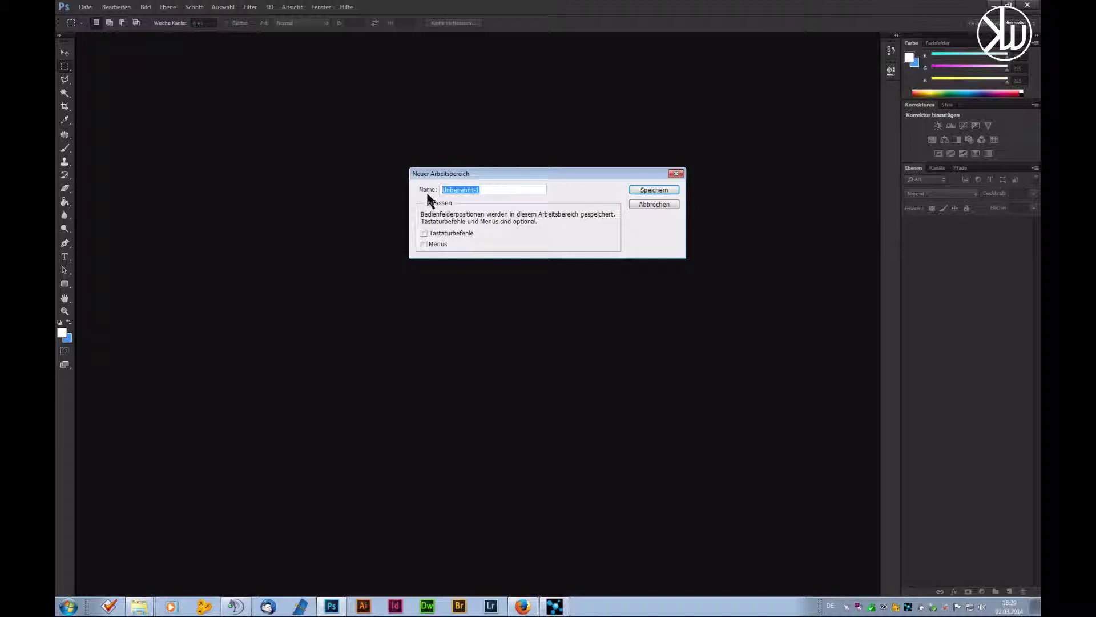
Step: Name the new workspace 'Video Tutorial' and save it
{"action": "type", "text": "V"}
{"action": "type", "text": "ideo Tutorial"}
{"action": "left_click", "coordinate": [662, 191]}
{"action": "left_click", "coordinate": [986, 25]}
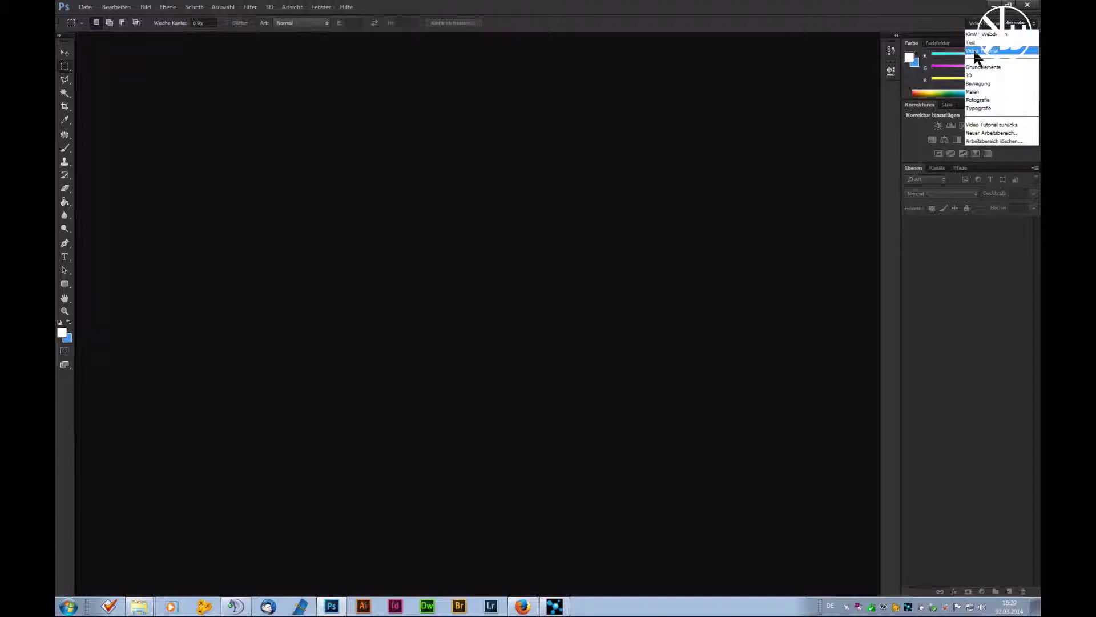
Step: Switch to the Video Tutorial workspace and toggle the tools panel between two columns and one
{"action": "left_click", "coordinate": [994, 24]}
{"action": "left_click", "coordinate": [981, 51]}
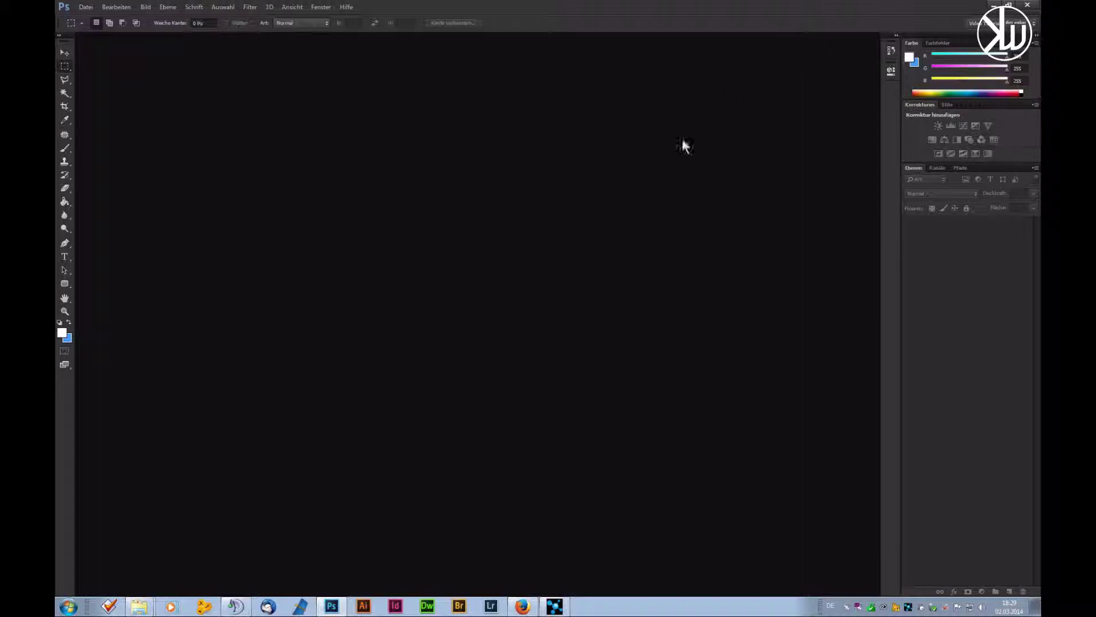
{"action": "left_click", "coordinate": [57, 35]}
{"action": "left_click", "coordinate": [59, 35]}
Step: Float and close the tools panel and right panel group, then reselect Video Tutorial
{"action": "left_click_drag", "start_coordinate": [67, 37], "coordinate": [431, 110]}
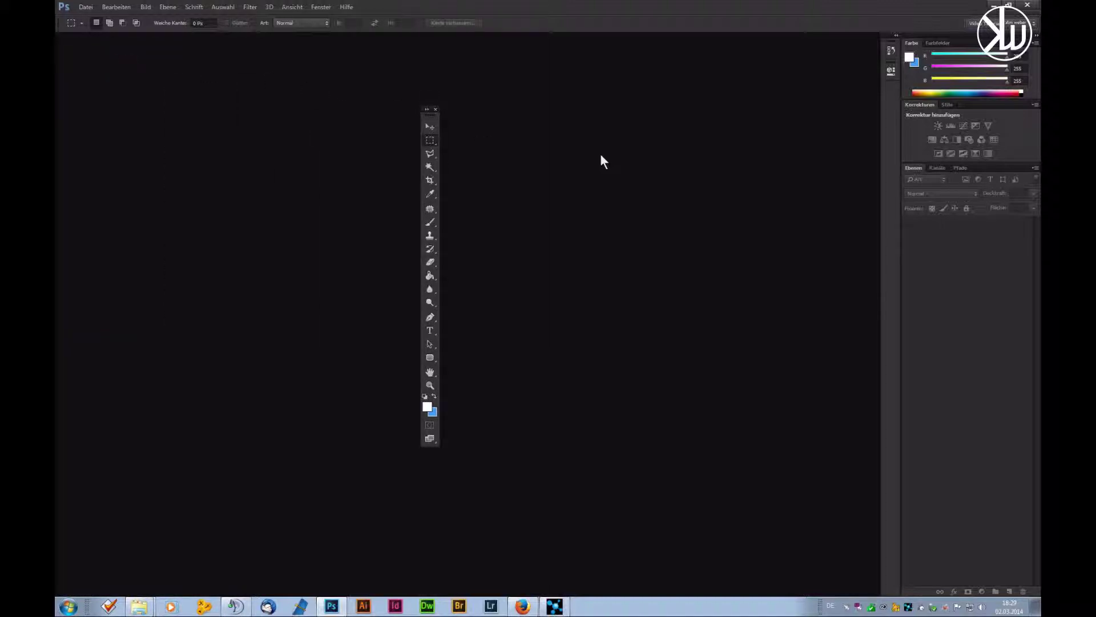
{"action": "left_click", "coordinate": [434, 106]}
{"action": "left_click_drag", "start_coordinate": [895, 36], "coordinate": [551, 86]}
{"action": "left_click", "coordinate": [703, 85]}
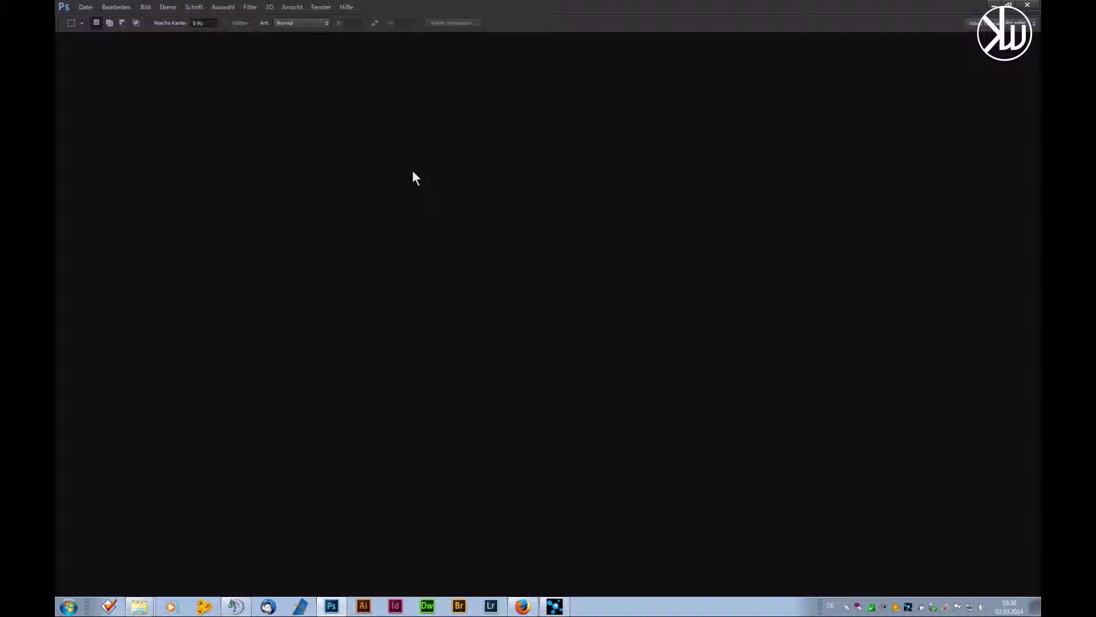
{"action": "key", "text": "Tab"}
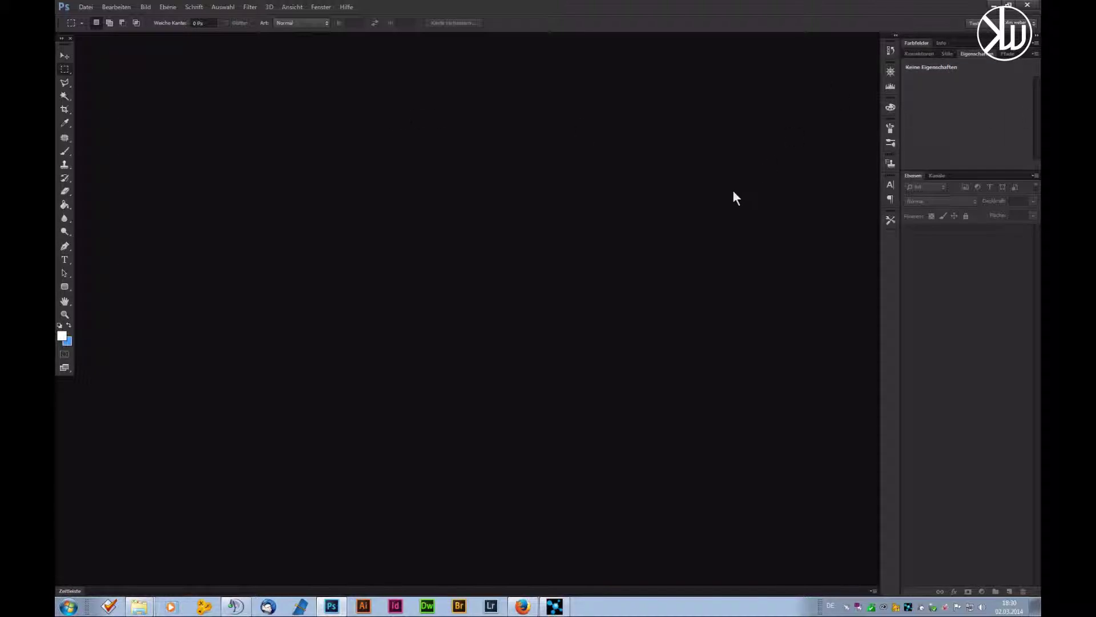
{"action": "left_click", "coordinate": [995, 23]}
{"action": "left_click", "coordinate": [995, 52]}
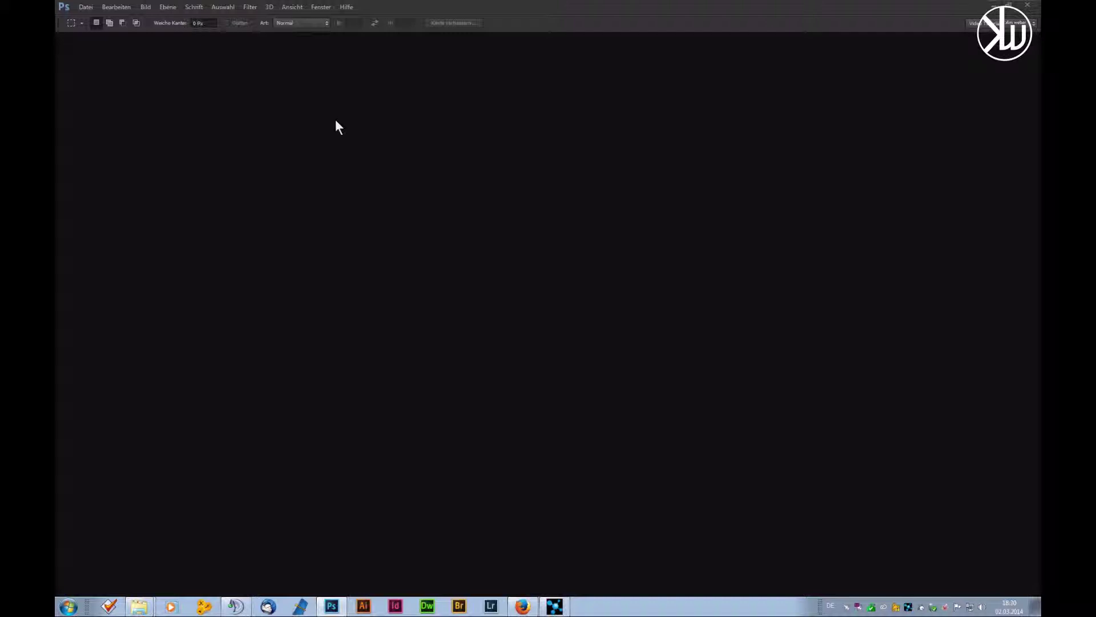
Step: Show the tools panel via Fenster > Werkzeuge and dock it on the left edge
{"action": "left_click", "coordinate": [316, 8]}
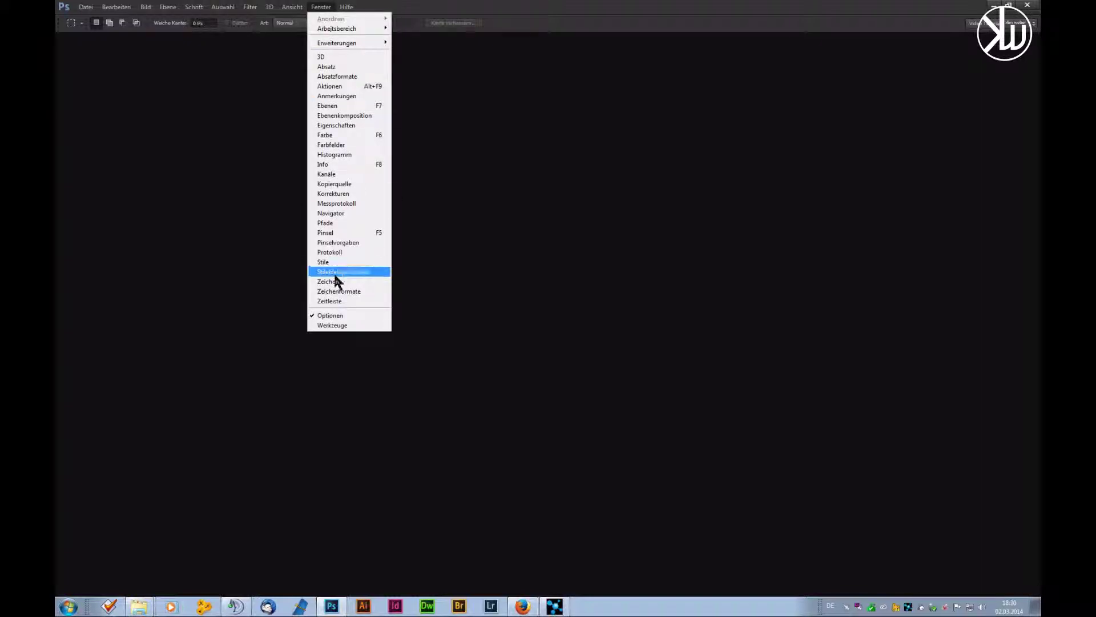
{"action": "left_click", "coordinate": [336, 326]}
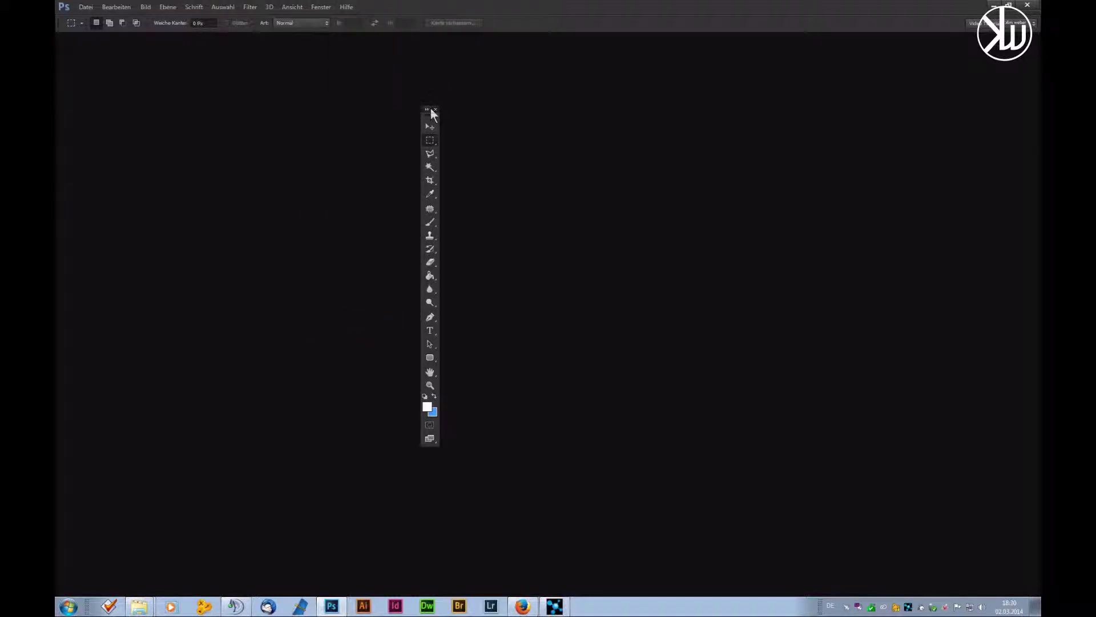
{"action": "left_click_drag", "start_coordinate": [433, 113], "coordinate": [411, 117]}
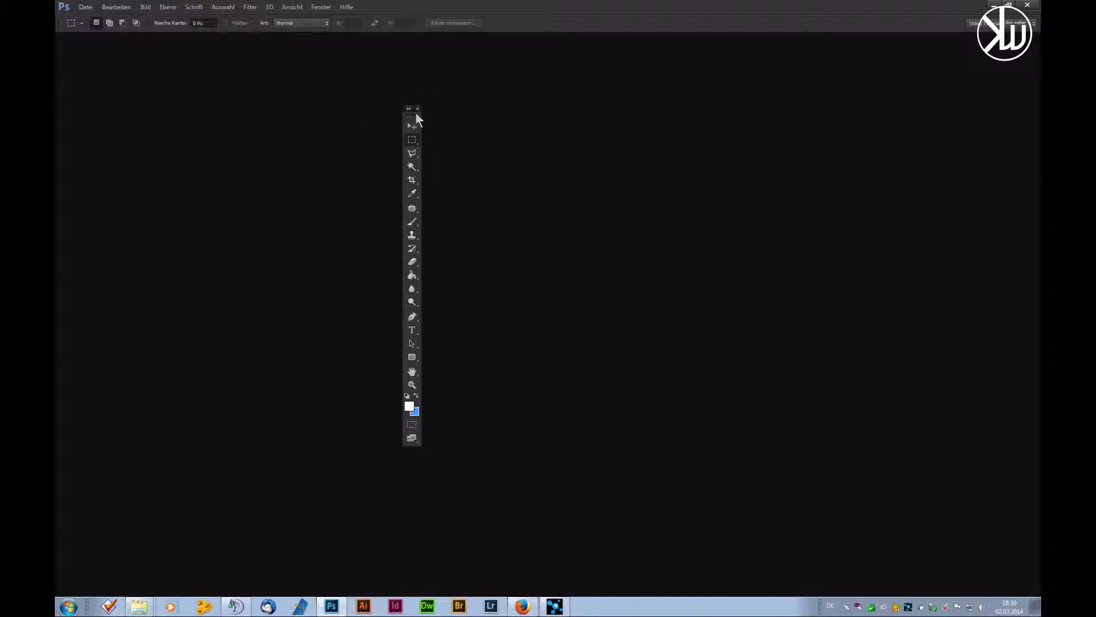
{"action": "mouse_move", "coordinate": [415, 116]}
{"action": "left_mouse_down"}
{"action": "mouse_move", "coordinate": [98, 99]}
{"action": "mouse_move", "coordinate": [91, 37]}
{"action": "mouse_move", "coordinate": [110, 50]}
{"action": "mouse_move", "coordinate": [56, 40]}
{"action": "mouse_move", "coordinate": [135, 51]}
{"action": "mouse_move", "coordinate": [55, 49]}
{"action": "mouse_move", "coordinate": [148, 50]}
{"action": "mouse_move", "coordinate": [55, 51]}
{"action": "left_mouse_up"}
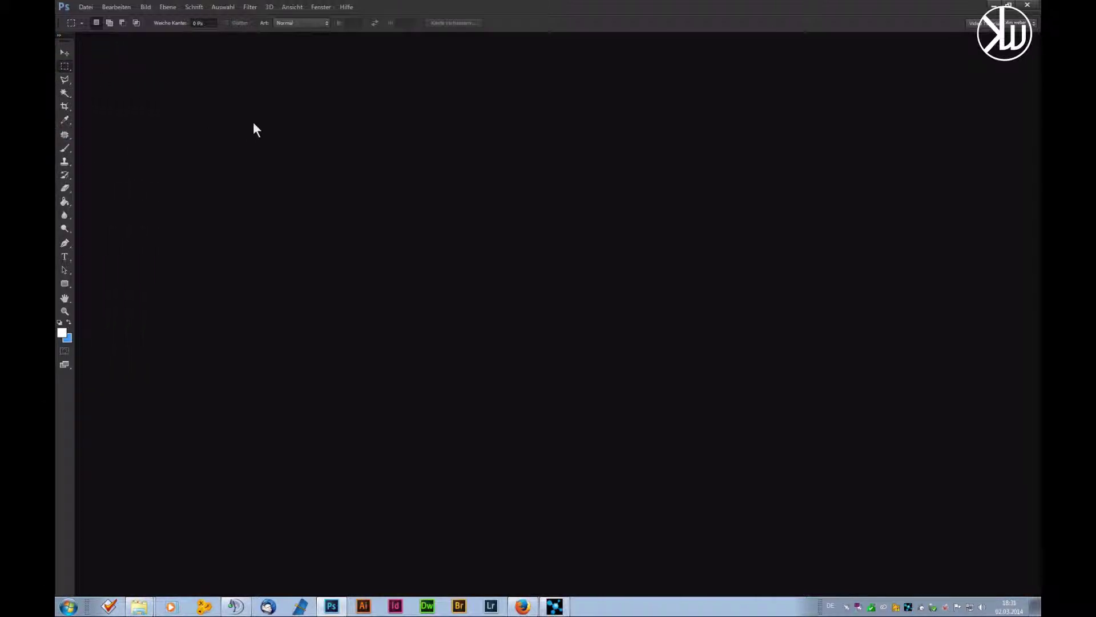
Step: Maximize the Photoshop window to fill the screen and redock the floating toolbox at the left edge
{"action": "left_click_drag", "start_coordinate": [461, 1], "coordinate": [475, 33]}
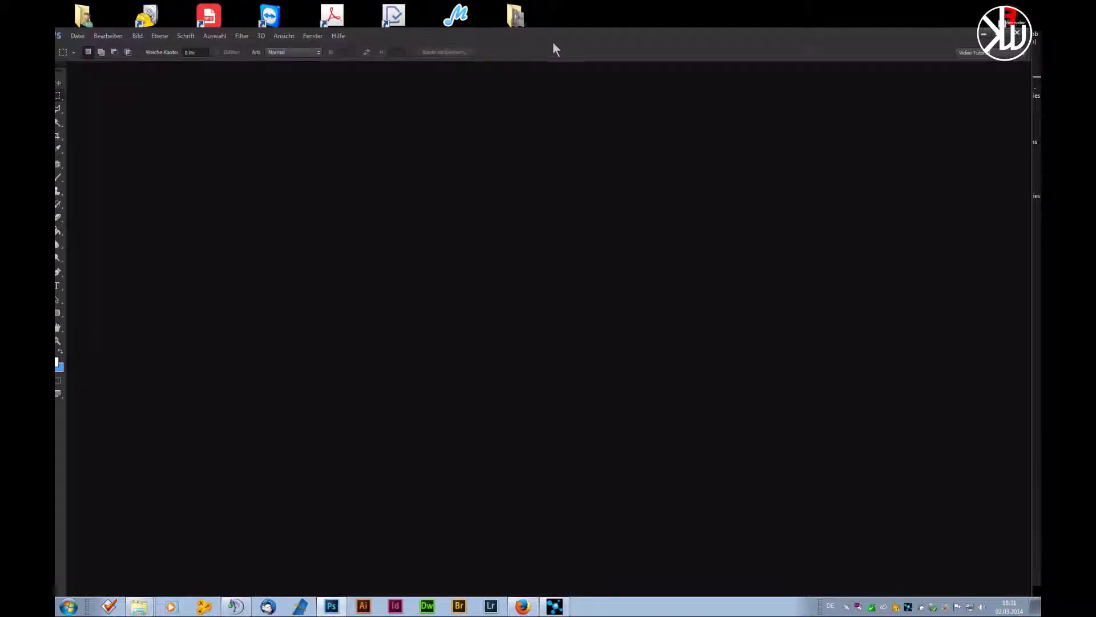
{"action": "mouse_move", "coordinate": [513, 40]}
{"action": "left_mouse_down"}
{"action": "mouse_move", "coordinate": [560, 83]}
{"action": "mouse_move", "coordinate": [763, 27]}
{"action": "mouse_move", "coordinate": [546, 34]}
{"action": "left_mouse_up"}
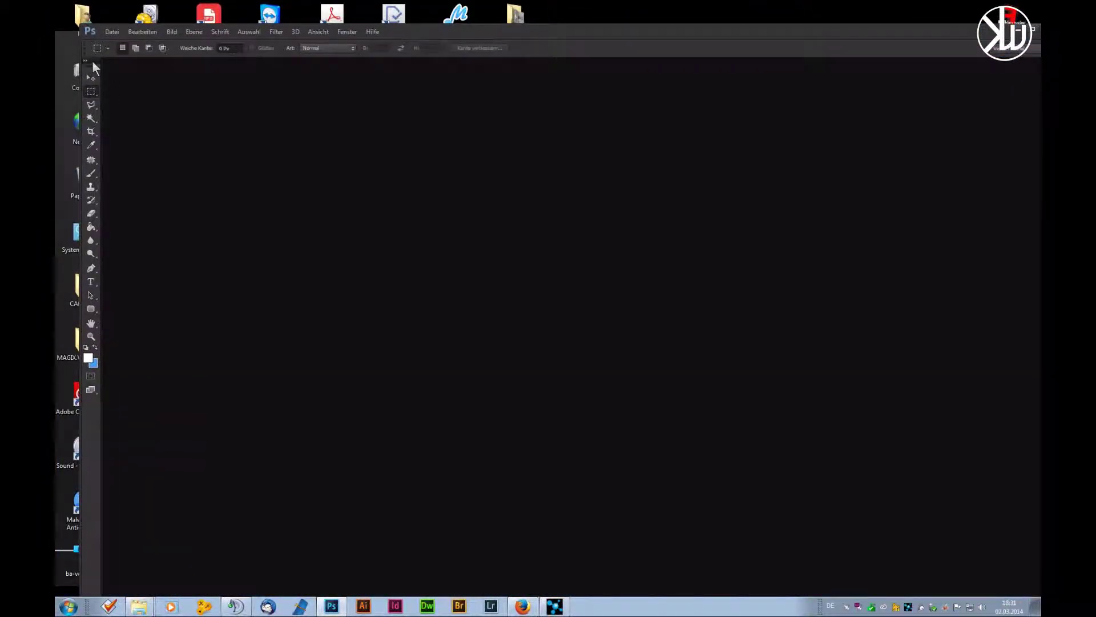
{"action": "left_click_drag", "start_coordinate": [93, 63], "coordinate": [112, 65]}
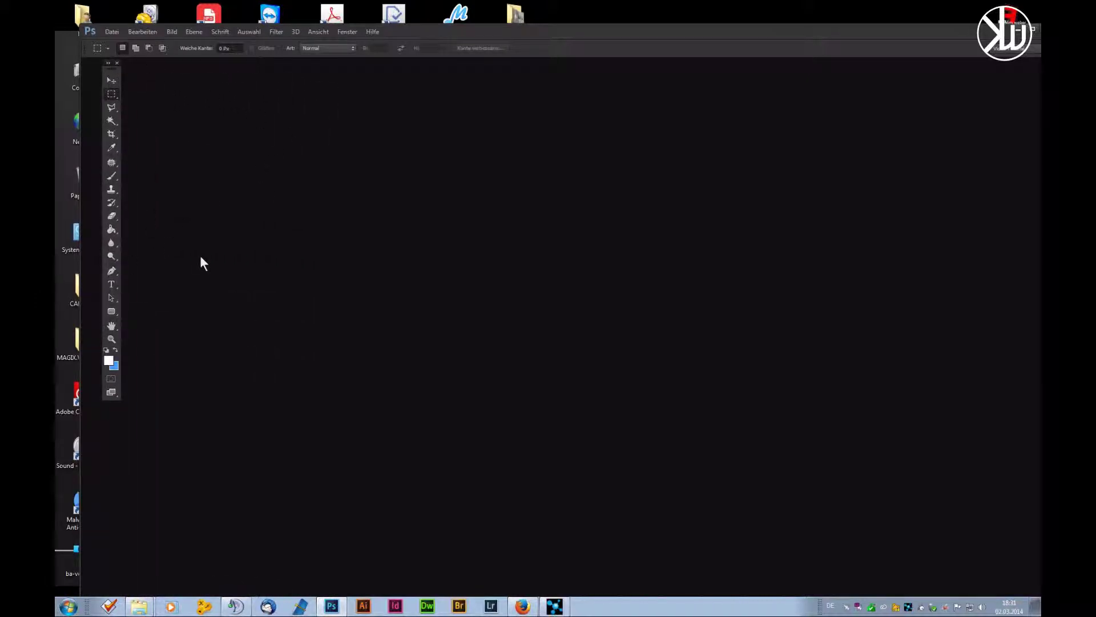
{"action": "left_click_drag", "start_coordinate": [394, 31], "coordinate": [531, 280]}
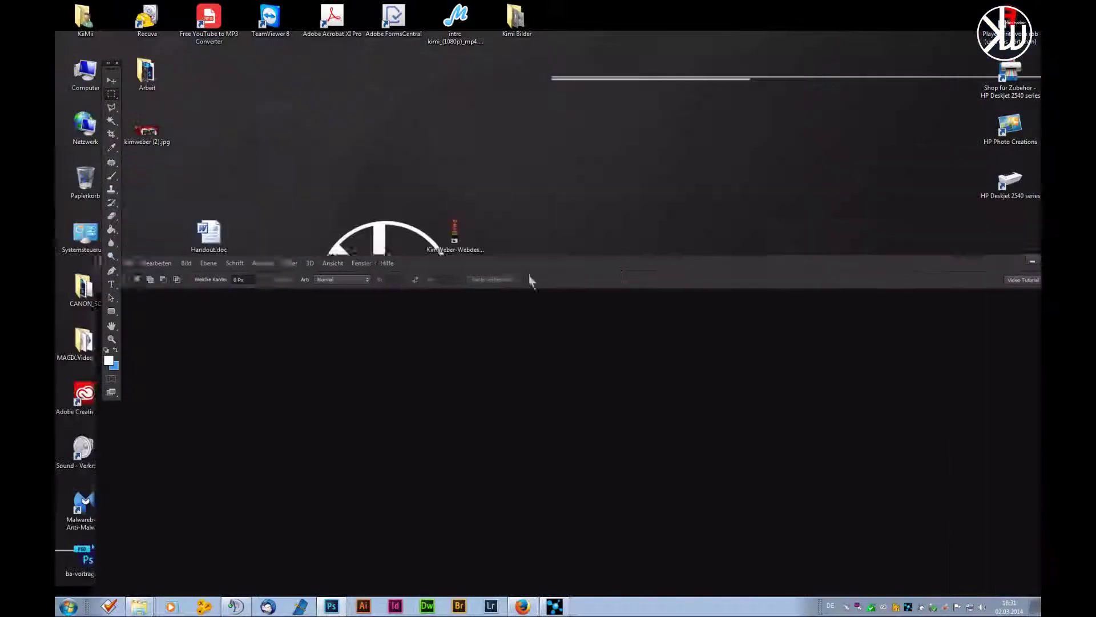
{"action": "left_click_drag", "start_coordinate": [531, 280], "coordinate": [508, 14]}
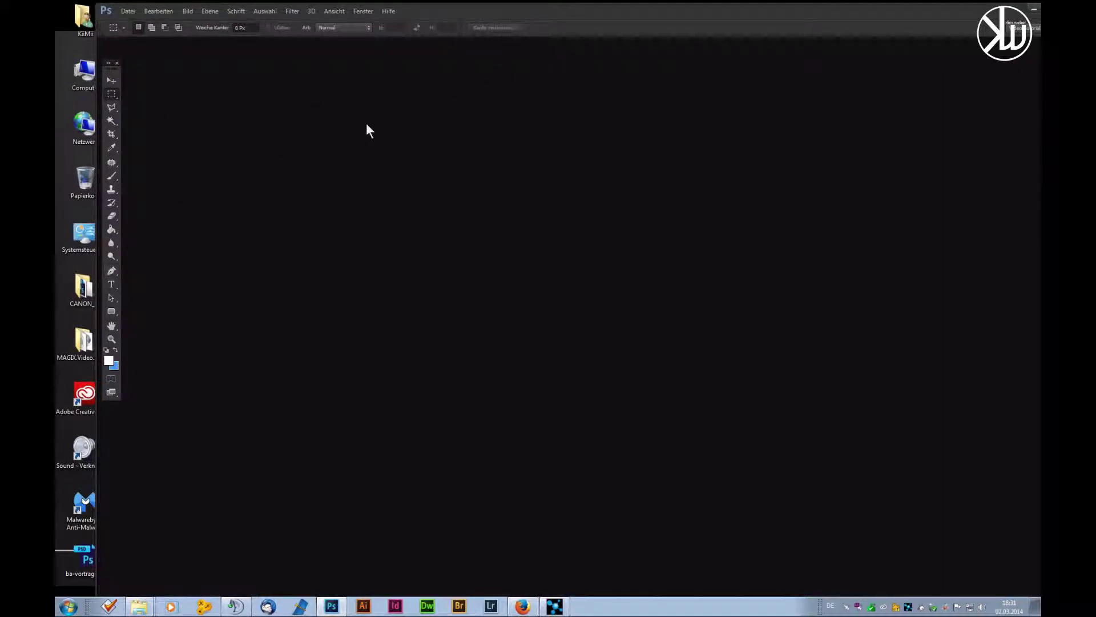
{"action": "left_click_drag", "start_coordinate": [503, 8], "coordinate": [488, 8]}
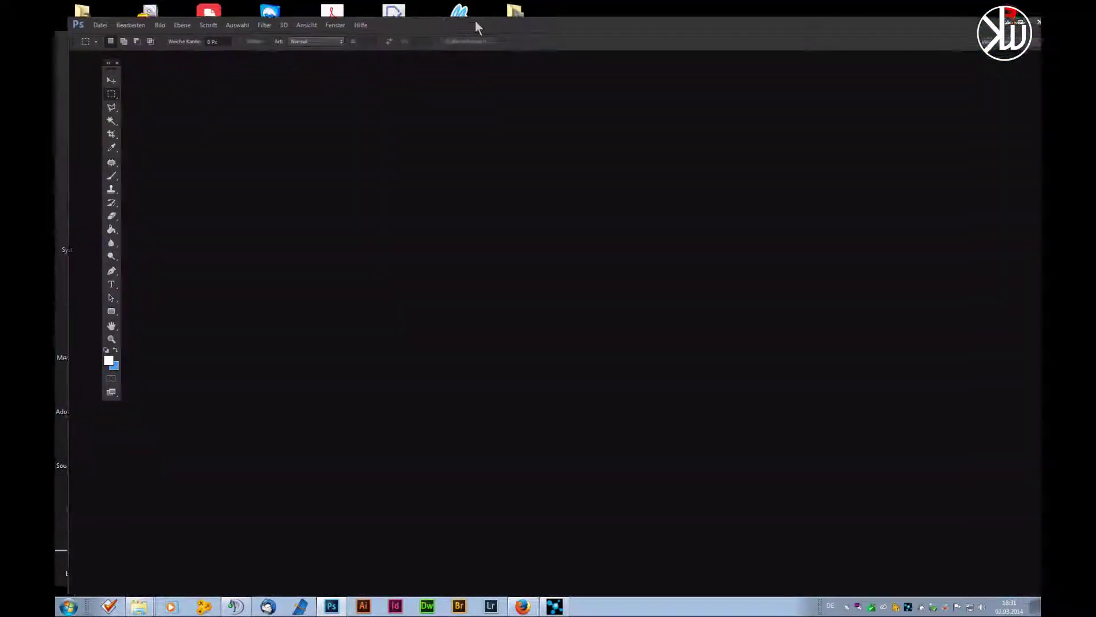
{"action": "left_click_drag", "start_coordinate": [488, 8], "coordinate": [466, 2]}
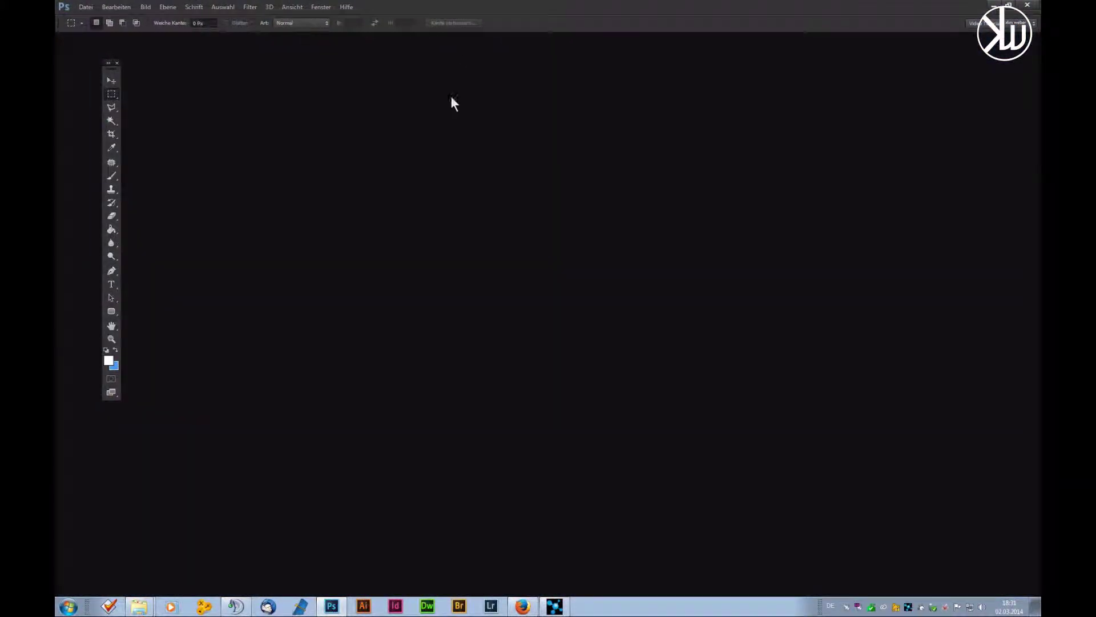
{"action": "left_click_drag", "start_coordinate": [109, 67], "coordinate": [57, 51]}
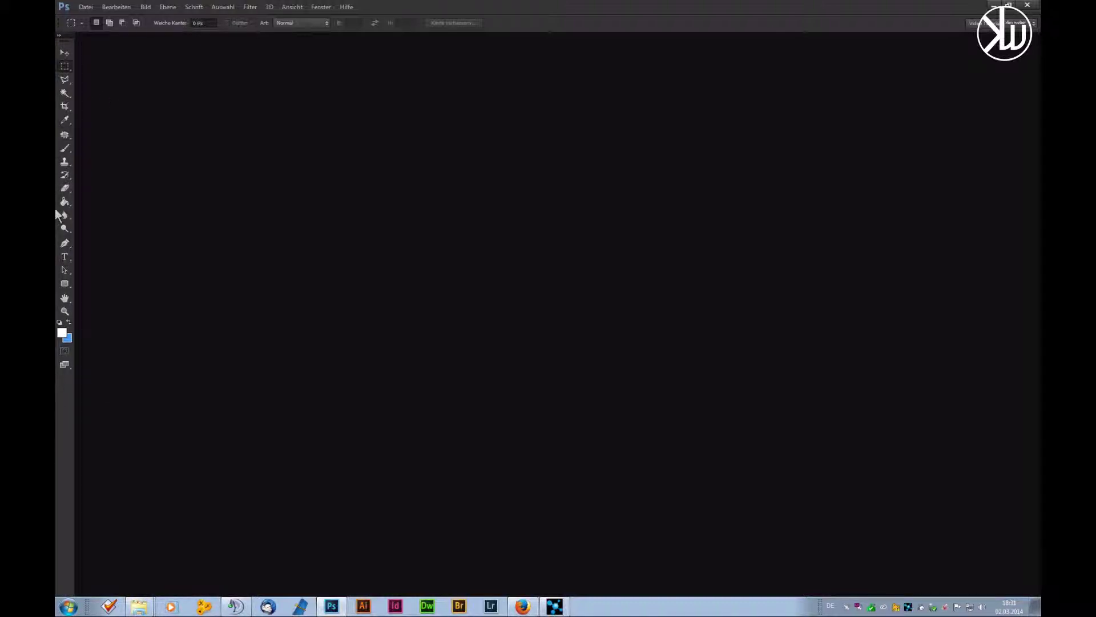
Step: Toggle the toolbox to two columns and back, then make the Crop tool active via the Magic Wand
{"action": "left_click", "coordinate": [58, 35]}
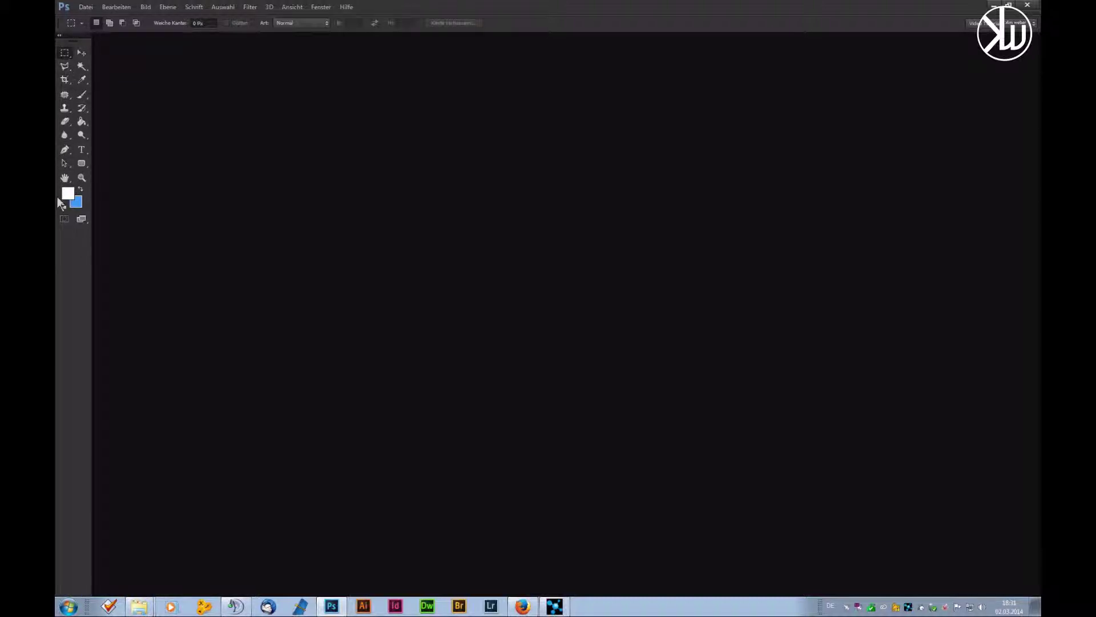
{"action": "left_click", "coordinate": [59, 35]}
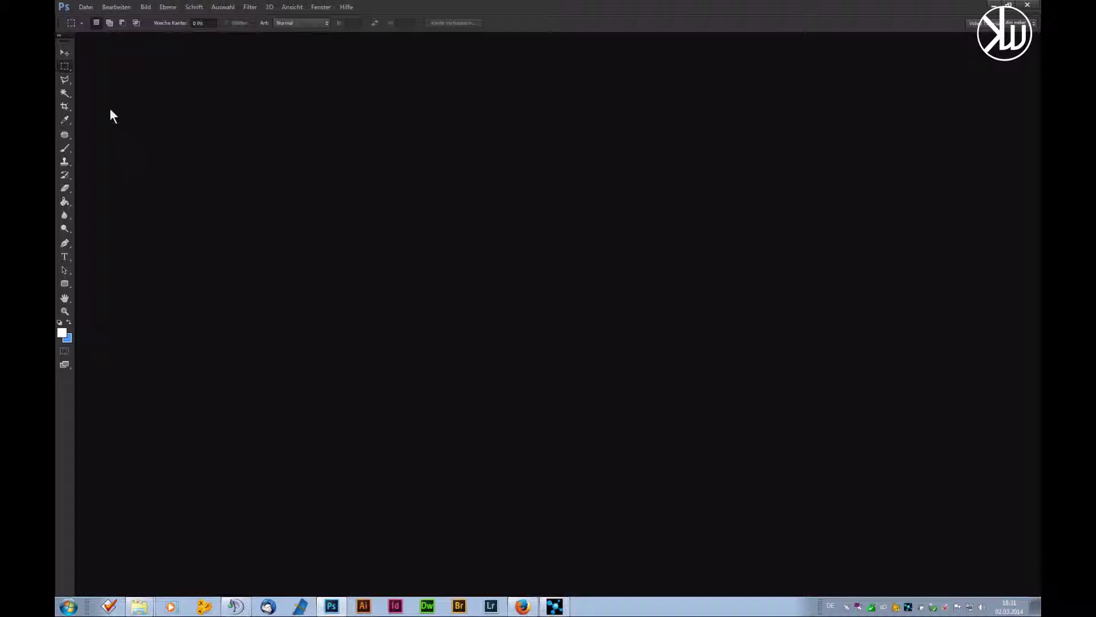
{"action": "left_click", "coordinate": [65, 79]}
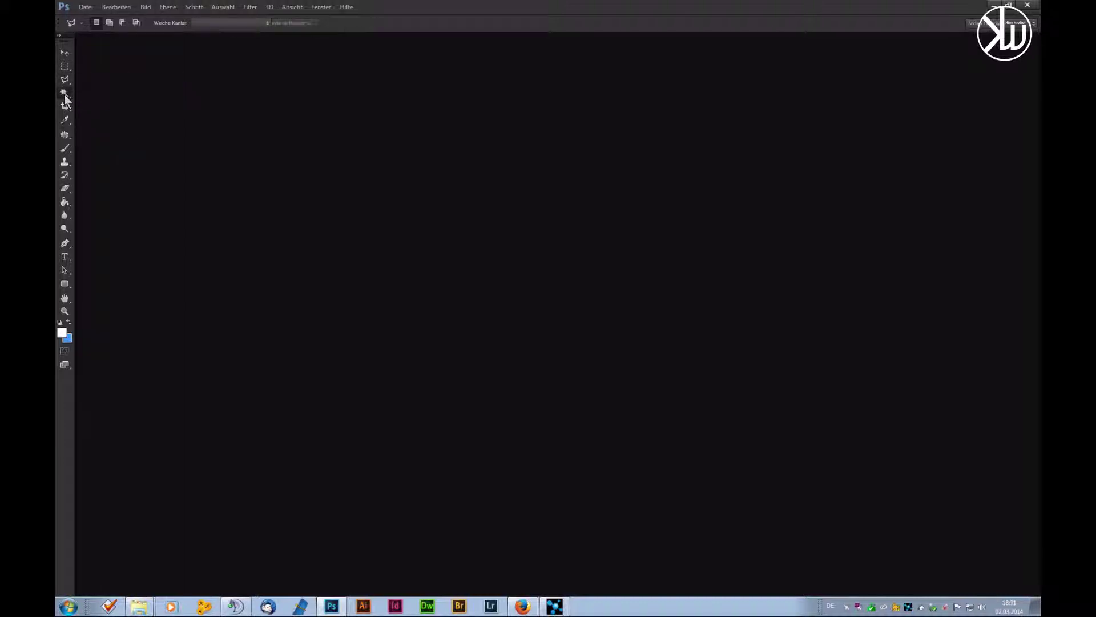
{"action": "left_click", "coordinate": [64, 105]}
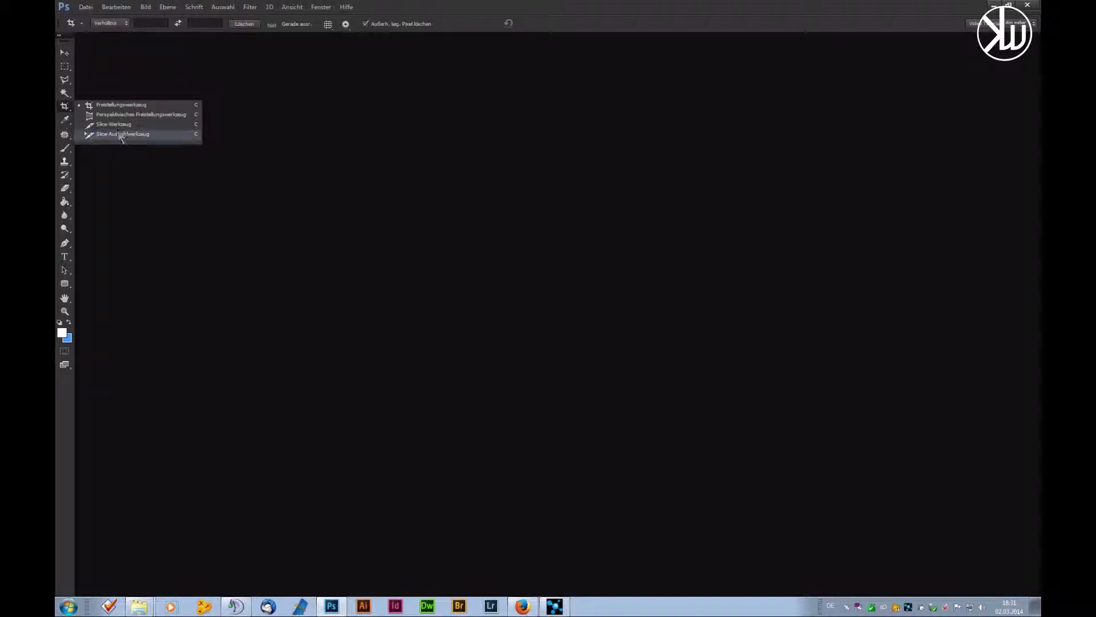
{"action": "left_click", "coordinate": [525, 262]}
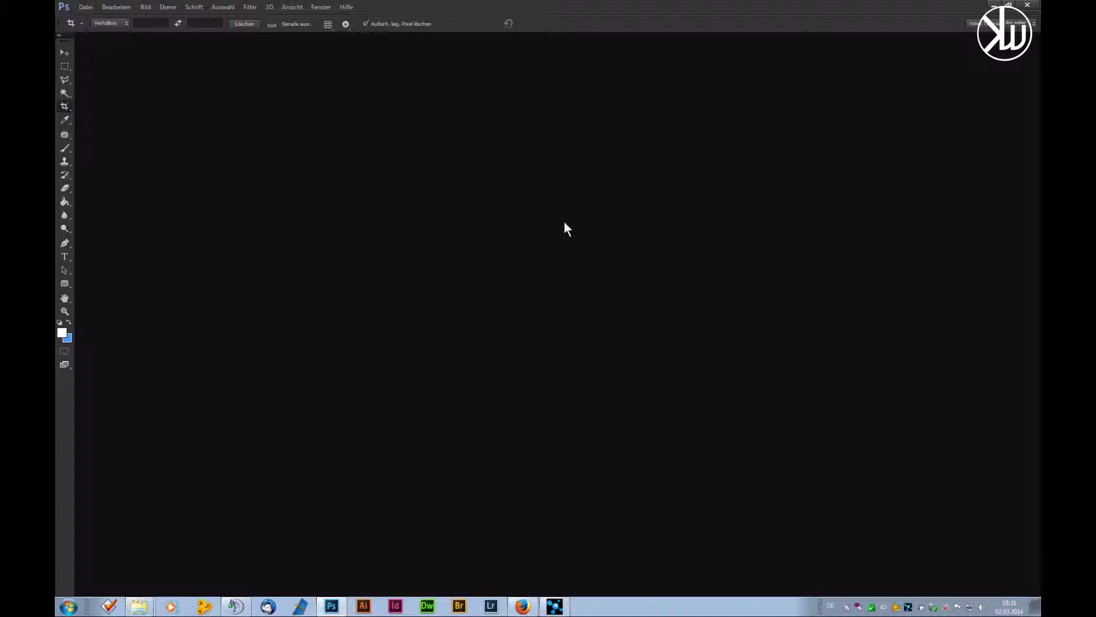
Step: Show the Ebenen panel from the Fenster menu and float it on its own
{"action": "left_click", "coordinate": [321, 8]}
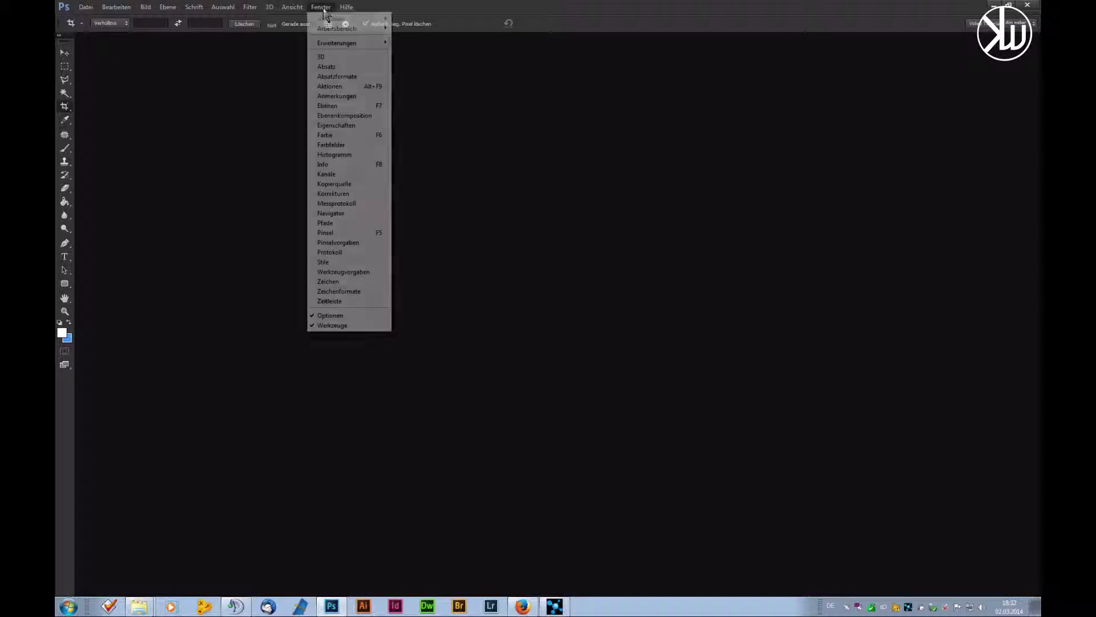
{"action": "left_click", "coordinate": [361, 107]}
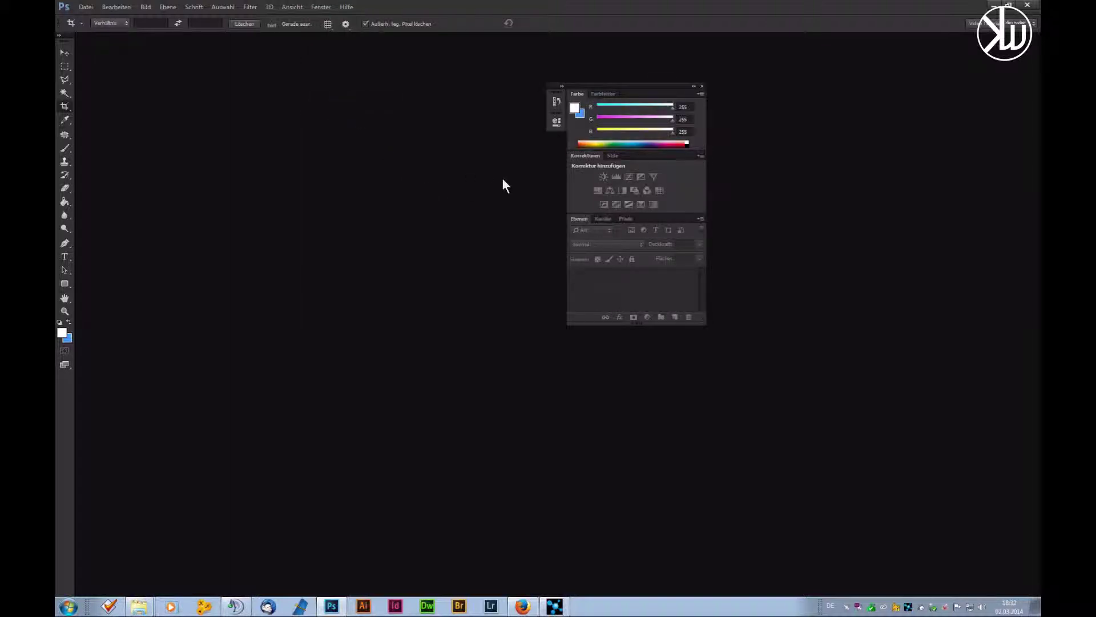
{"action": "left_click_drag", "start_coordinate": [578, 221], "coordinate": [370, 188]}
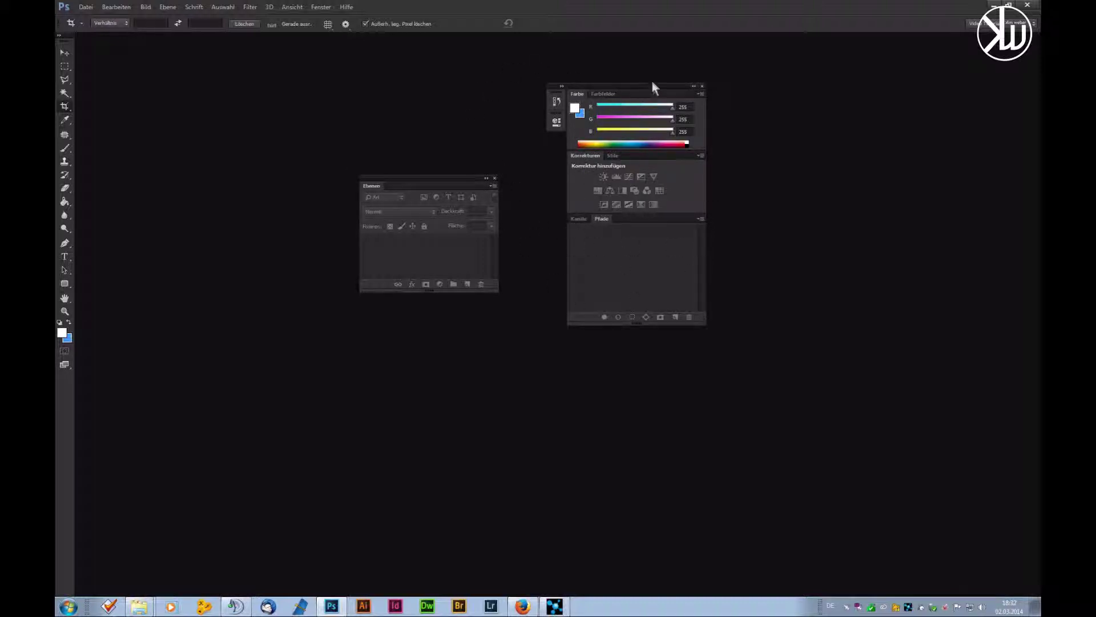
Step: Undock and close the Eigenschaften and Protokoll panels
{"action": "mouse_move", "coordinate": [650, 86]}
{"action": "left_mouse_down"}
{"action": "mouse_move", "coordinate": [683, 81]}
{"action": "mouse_move", "coordinate": [632, 100]}
{"action": "left_mouse_up"}
{"action": "left_click", "coordinate": [544, 97]}
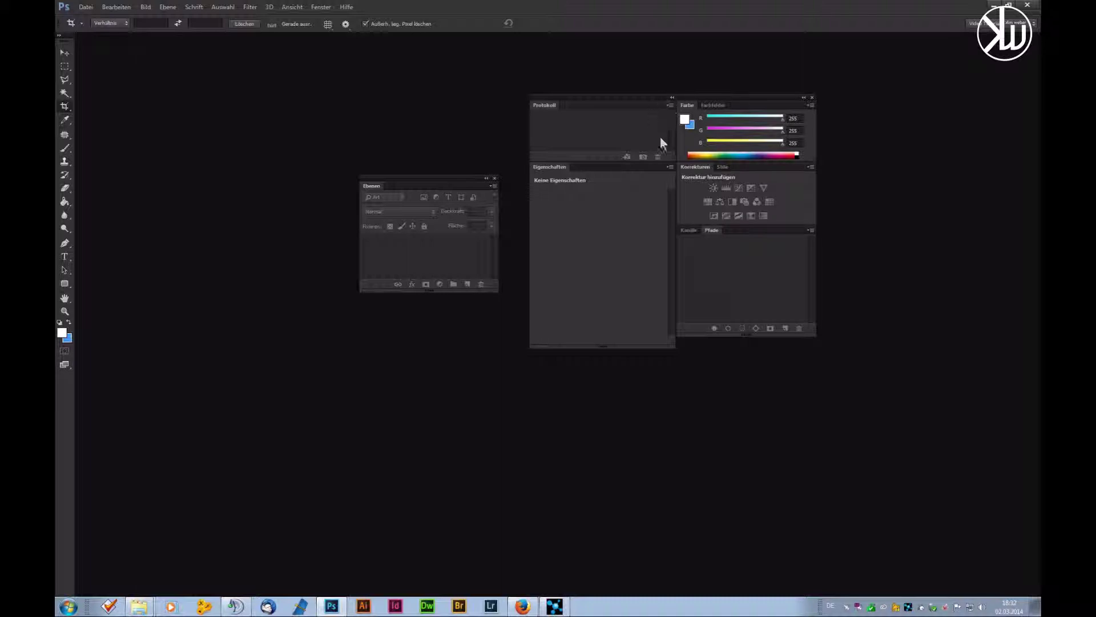
{"action": "left_click_drag", "start_coordinate": [632, 169], "coordinate": [660, 355]}
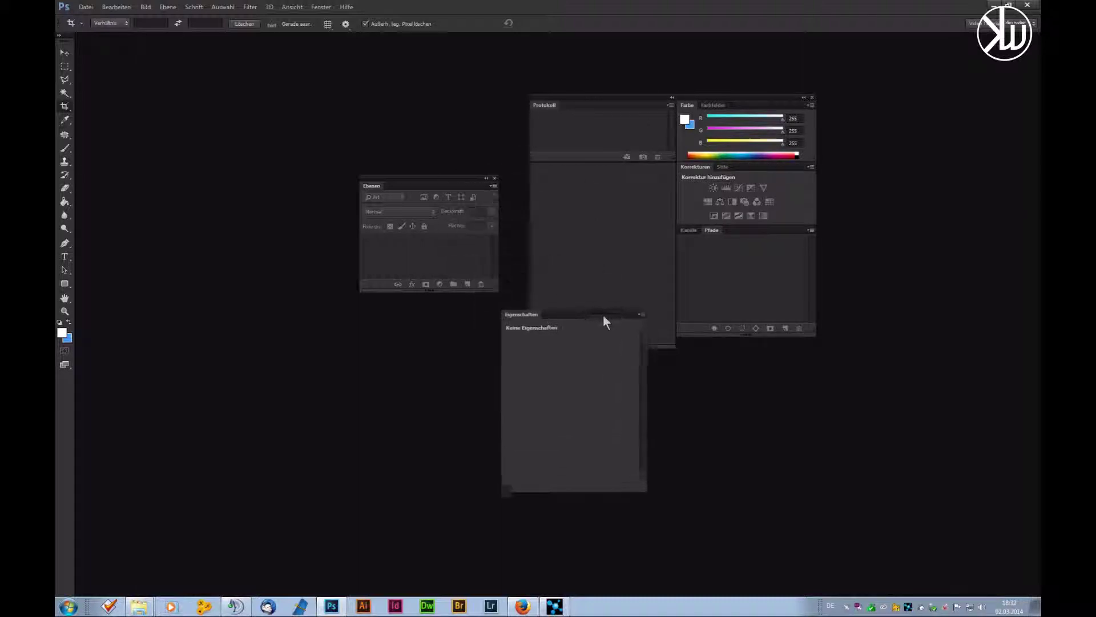
{"action": "left_click", "coordinate": [656, 344]}
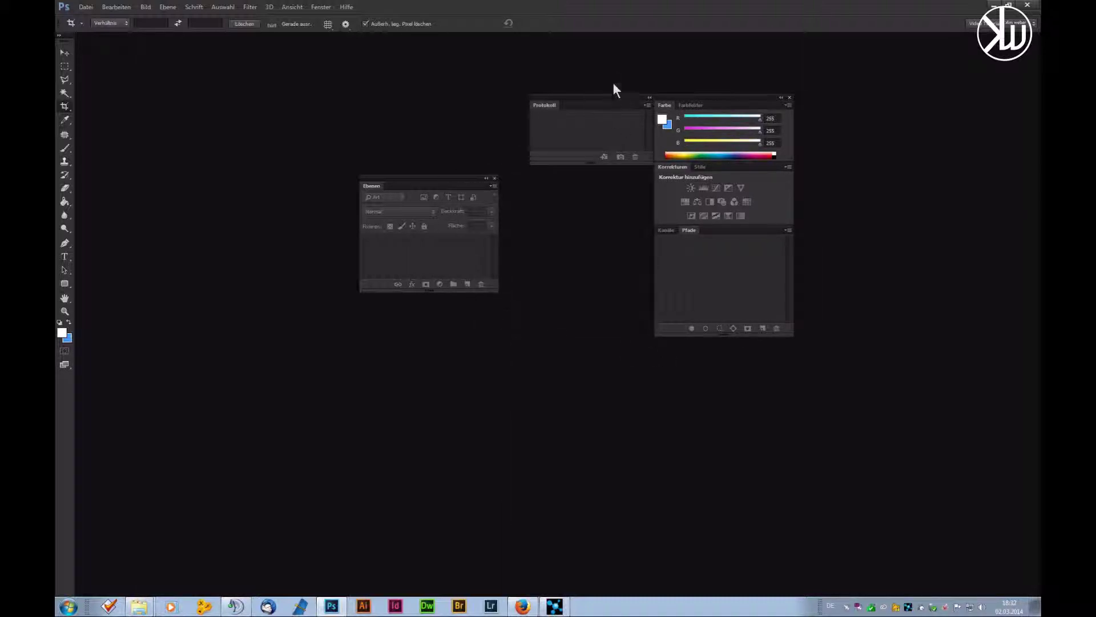
{"action": "left_click_drag", "start_coordinate": [619, 100], "coordinate": [686, 103]}
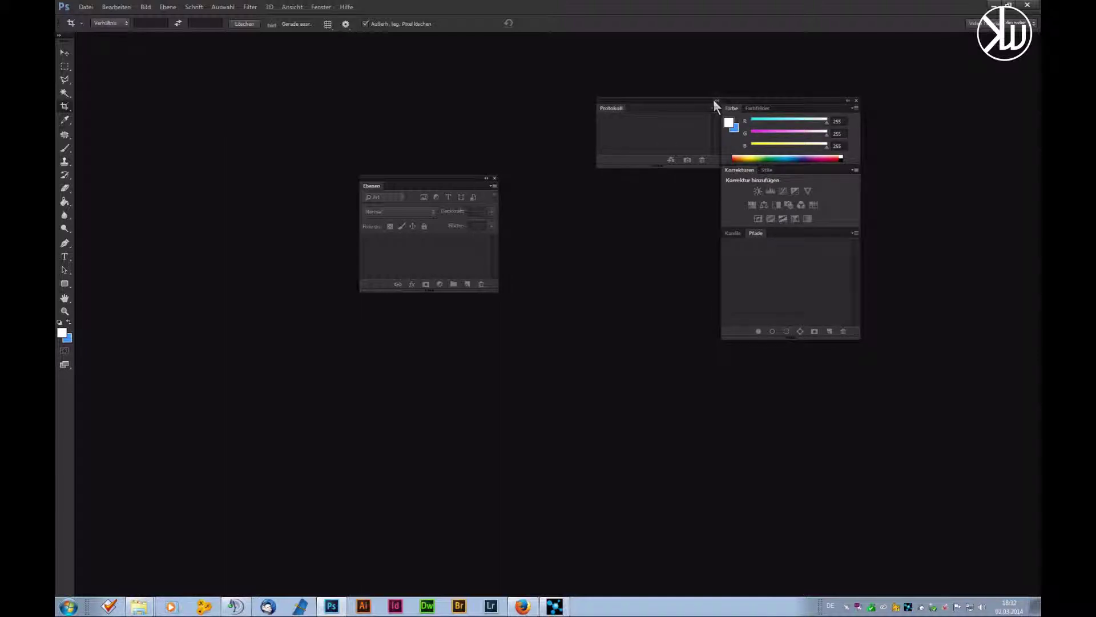
{"action": "left_click", "coordinate": [715, 100]}
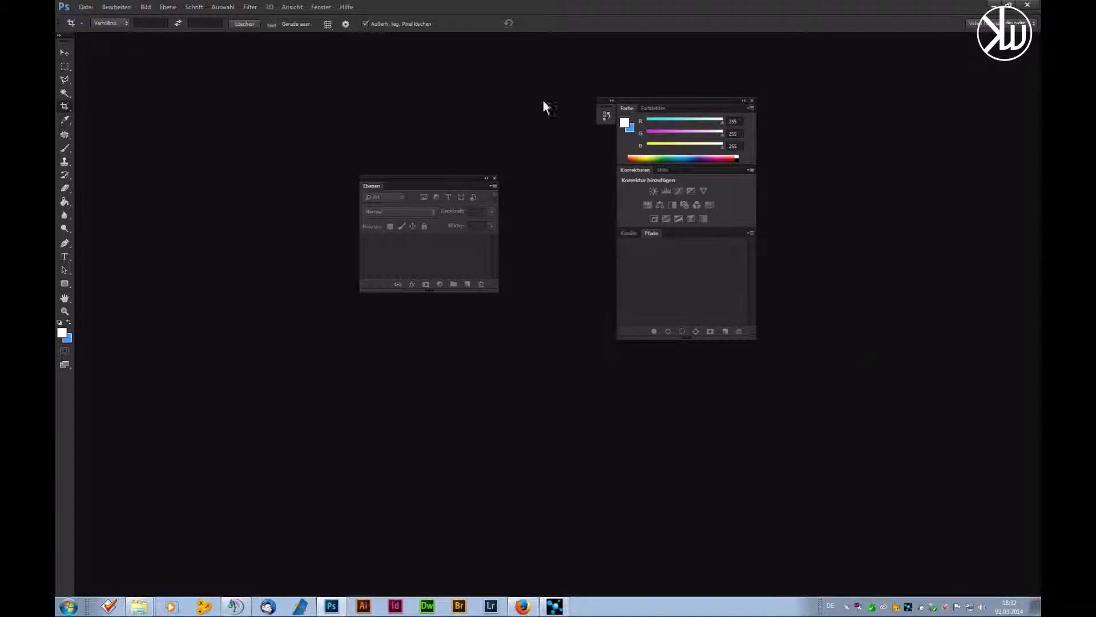
{"action": "left_click_drag", "start_coordinate": [607, 110], "coordinate": [530, 108]}
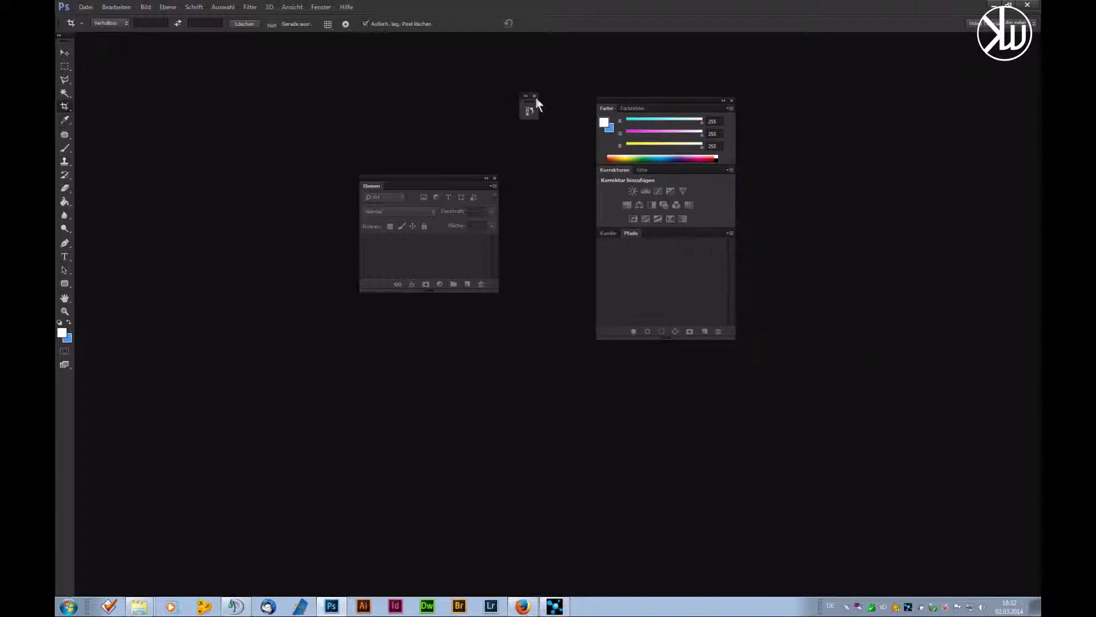
{"action": "left_click", "coordinate": [535, 96]}
Step: Undock and close the Farbe, Korrekturen and Pfade/Kanäle panels
{"action": "left_click_drag", "start_coordinate": [704, 109], "coordinate": [598, 473]}
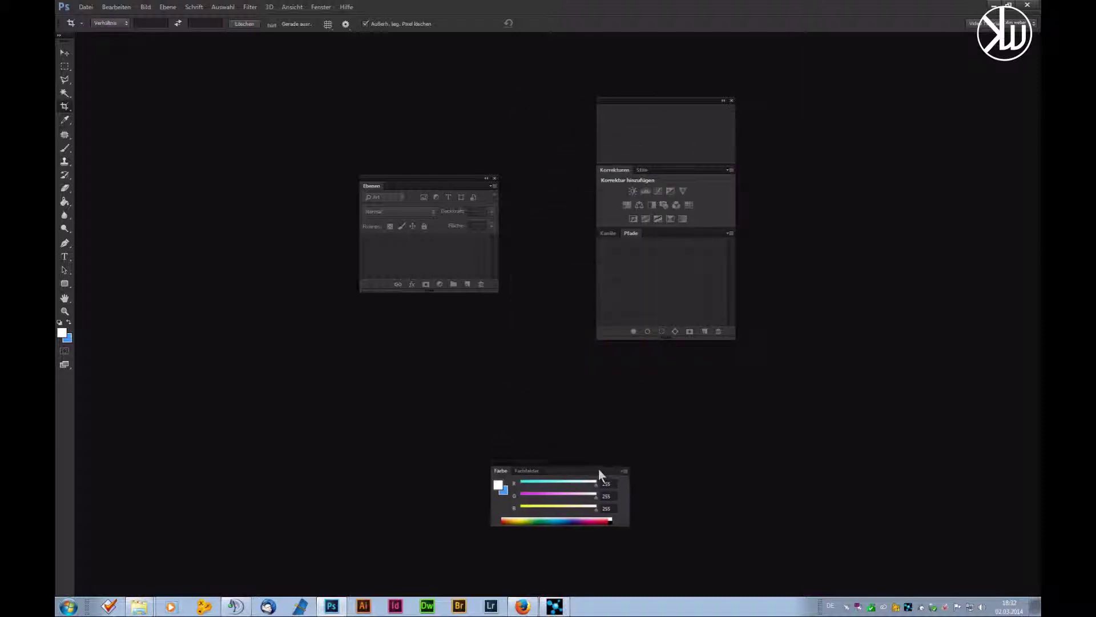
{"action": "left_click_drag", "start_coordinate": [703, 114], "coordinate": [899, 210]}
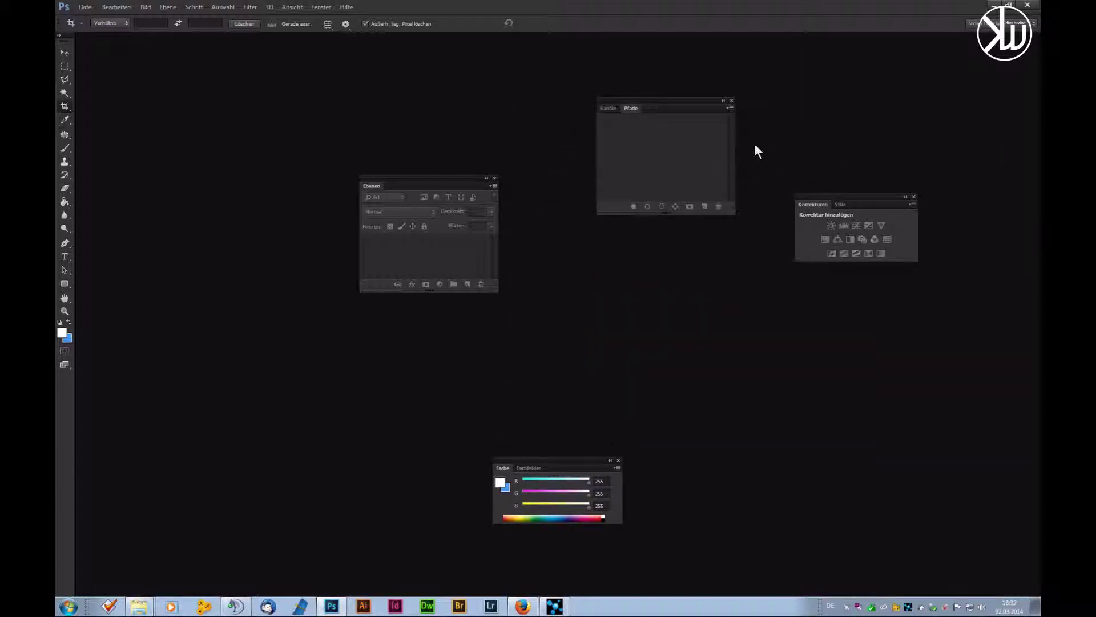
{"action": "left_click_drag", "start_coordinate": [702, 114], "coordinate": [688, 126]}
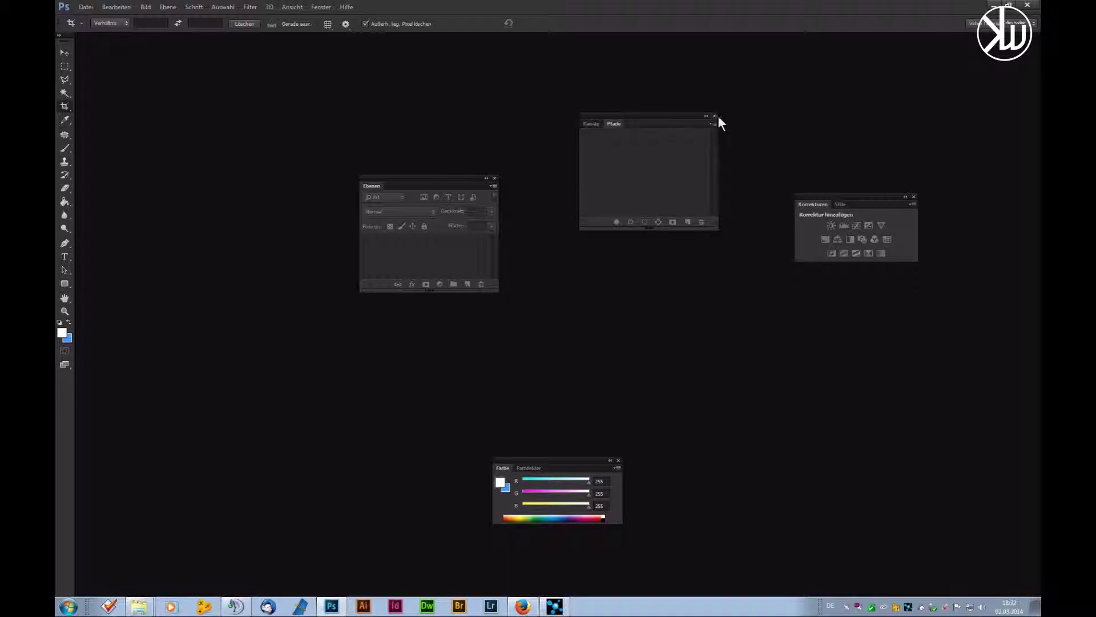
{"action": "left_click", "coordinate": [716, 116]}
{"action": "left_click", "coordinate": [914, 197]}
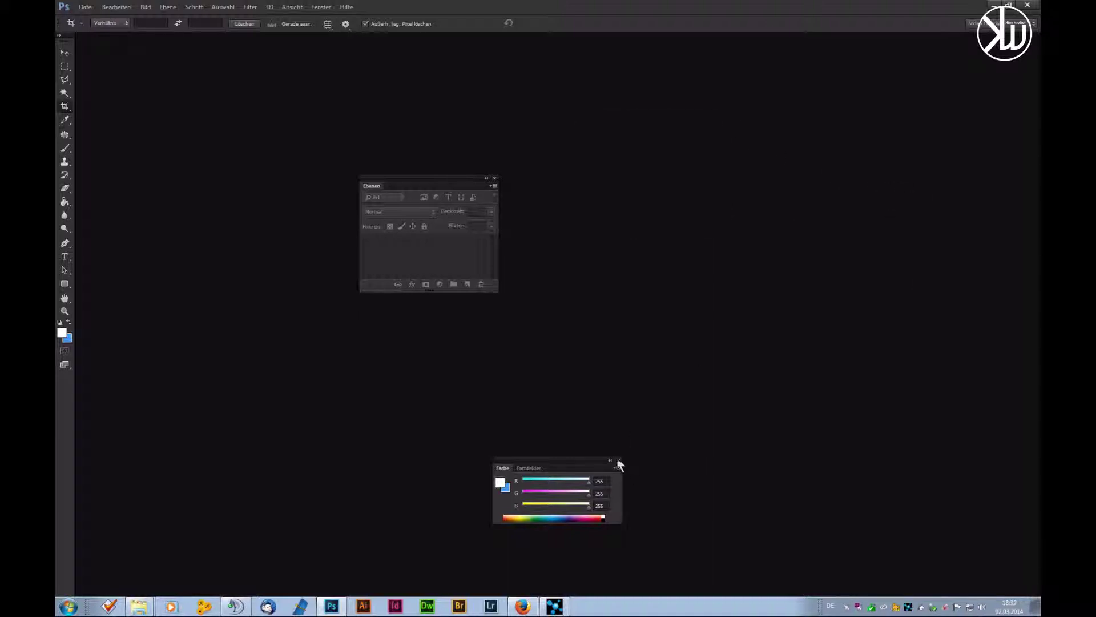
{"action": "left_click", "coordinate": [619, 460]}
Step: Resize the floating Ebenen panel, then dock it beside the toolbox as a narrower column
{"action": "left_click_drag", "start_coordinate": [414, 176], "coordinate": [400, 133]}
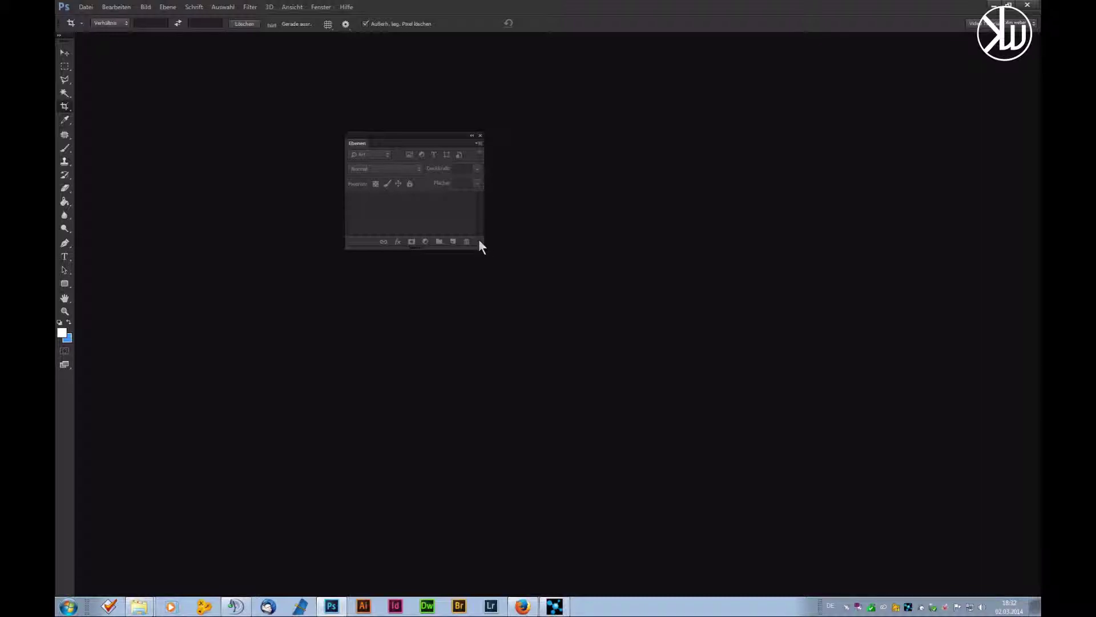
{"action": "mouse_move", "coordinate": [480, 244]}
{"action": "left_mouse_down"}
{"action": "mouse_move", "coordinate": [661, 480]}
{"action": "mouse_move", "coordinate": [925, 477]}
{"action": "left_mouse_up"}
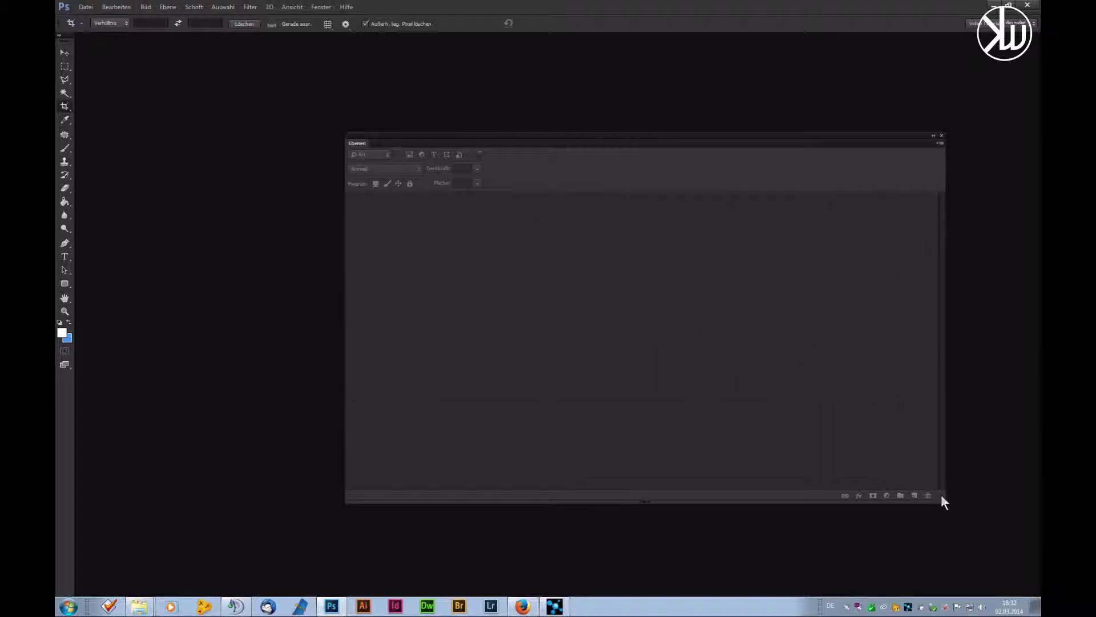
{"action": "left_click_drag", "start_coordinate": [935, 498], "coordinate": [399, 161]}
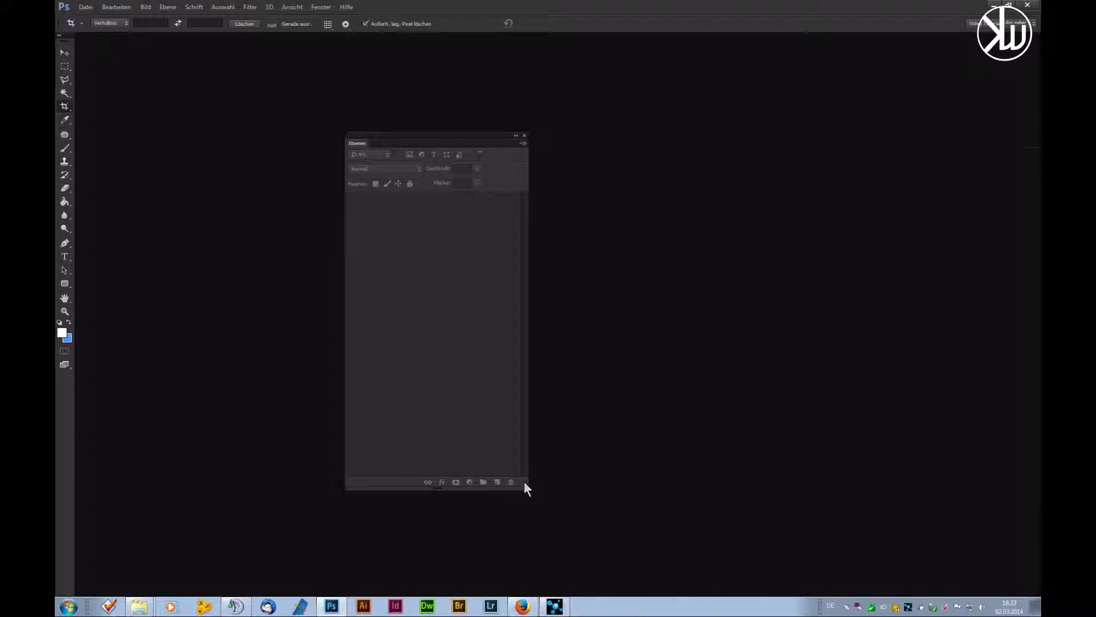
{"action": "mouse_move", "coordinate": [401, 166]}
{"action": "left_mouse_down"}
{"action": "mouse_move", "coordinate": [1040, 539]}
{"action": "mouse_move", "coordinate": [739, 326]}
{"action": "mouse_move", "coordinate": [502, 392]}
{"action": "mouse_move", "coordinate": [566, 400]}
{"action": "left_mouse_up"}
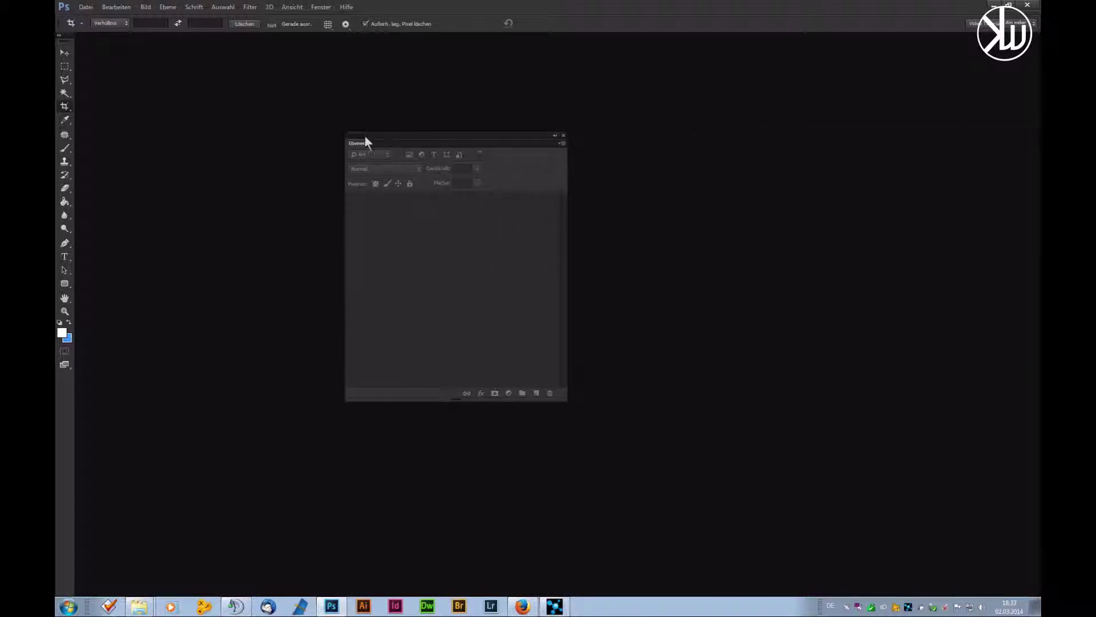
{"action": "left_click_drag", "start_coordinate": [359, 144], "coordinate": [80, 50]}
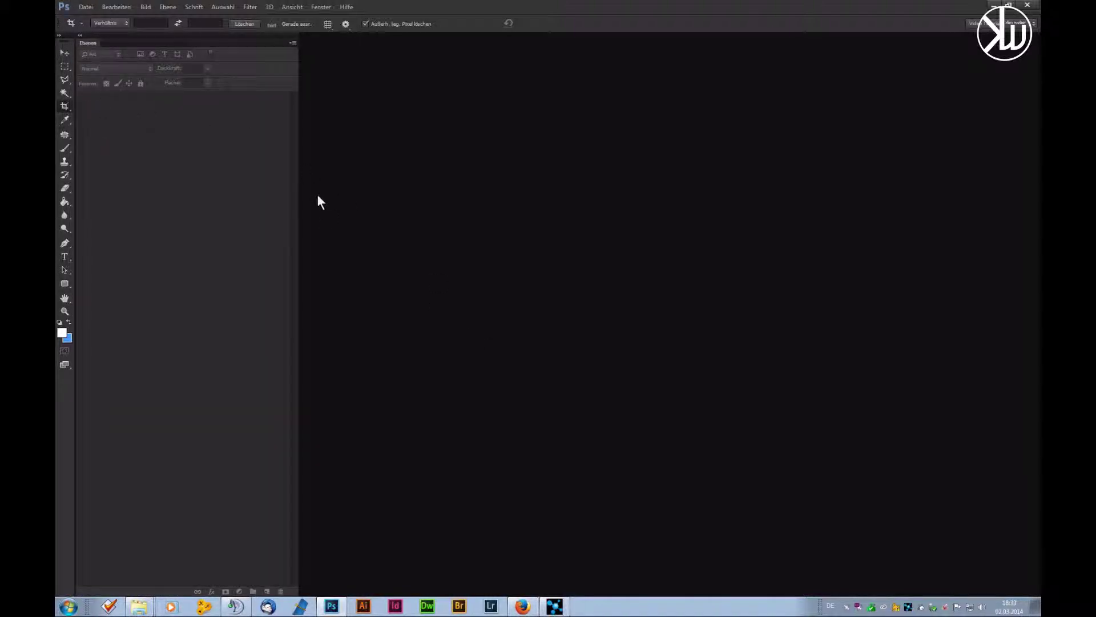
{"action": "left_click_drag", "start_coordinate": [300, 183], "coordinate": [173, 176]}
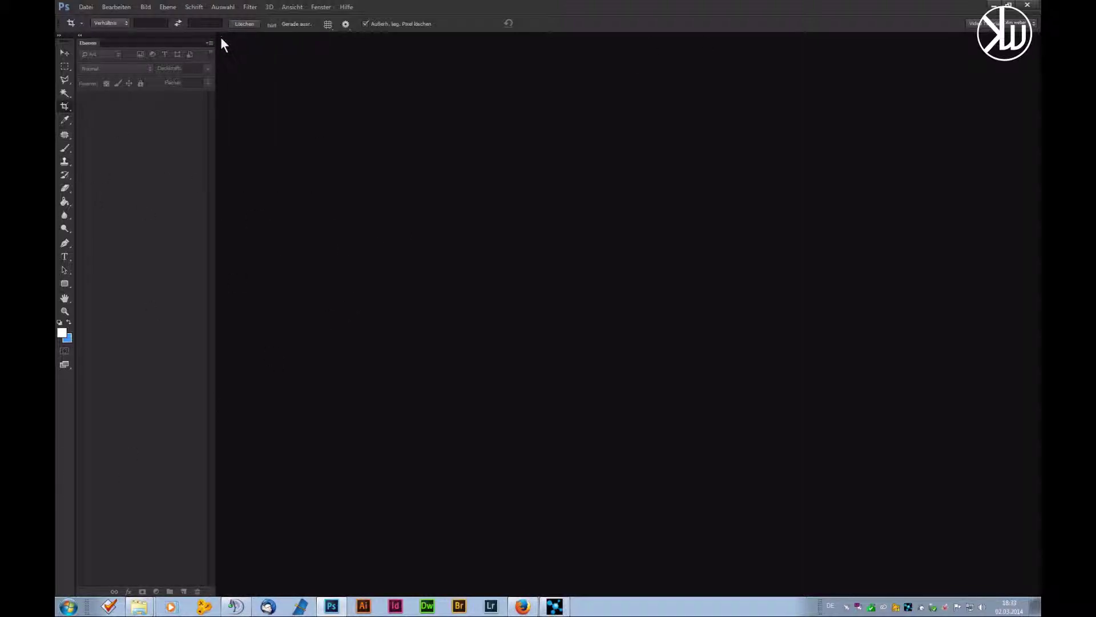
Step: Open kimweber (2).jpg through Datei > Öffnen
{"action": "left_click", "coordinate": [85, 7]}
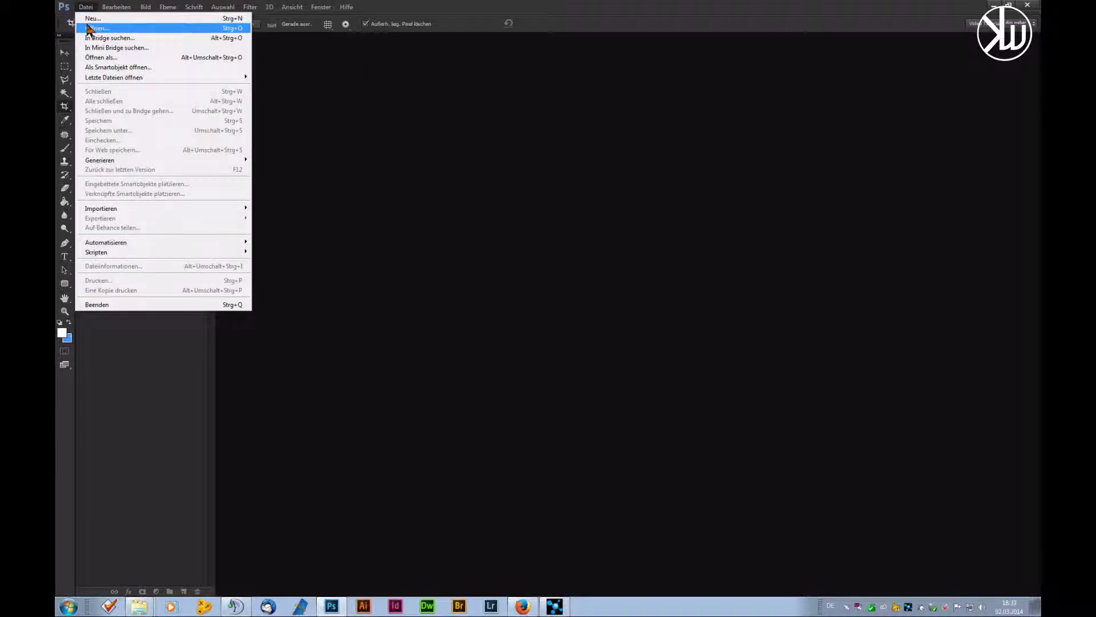
{"action": "left_click", "coordinate": [85, 24]}
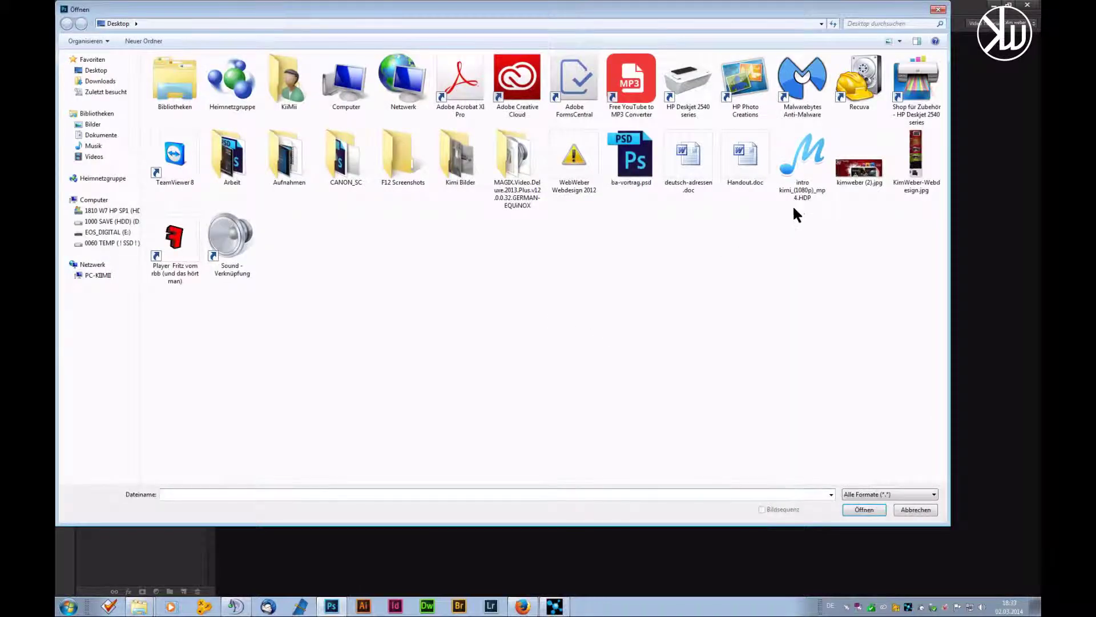
{"action": "double_click", "coordinate": [842, 179]}
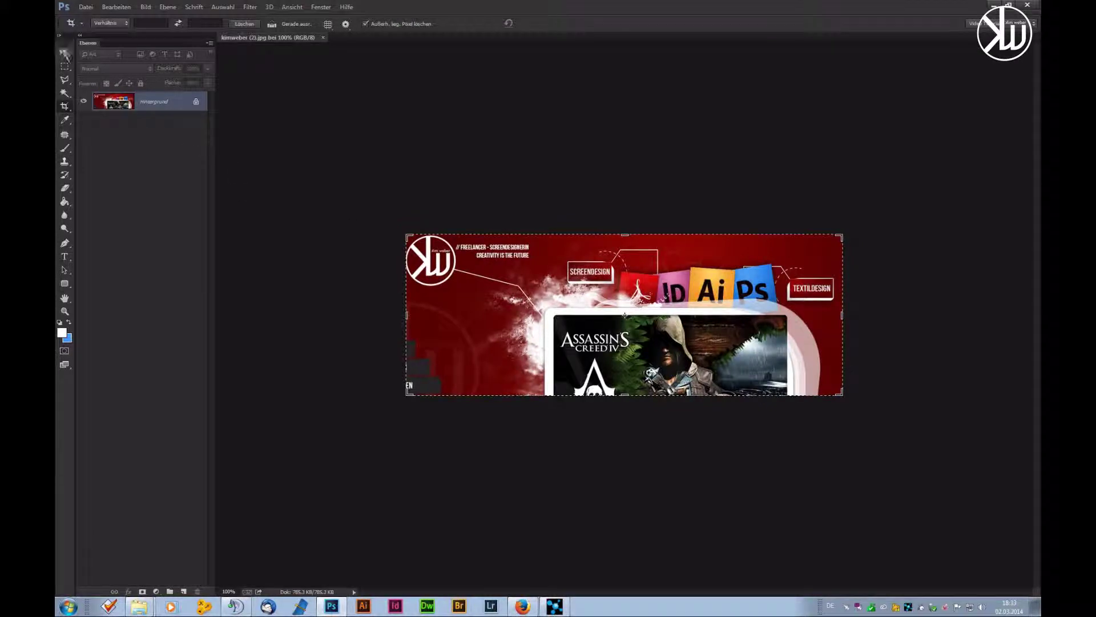
Step: Select the Rectangular Marquee and zoom the banner in and out, ending with it shown whole
{"action": "left_click", "coordinate": [65, 66]}
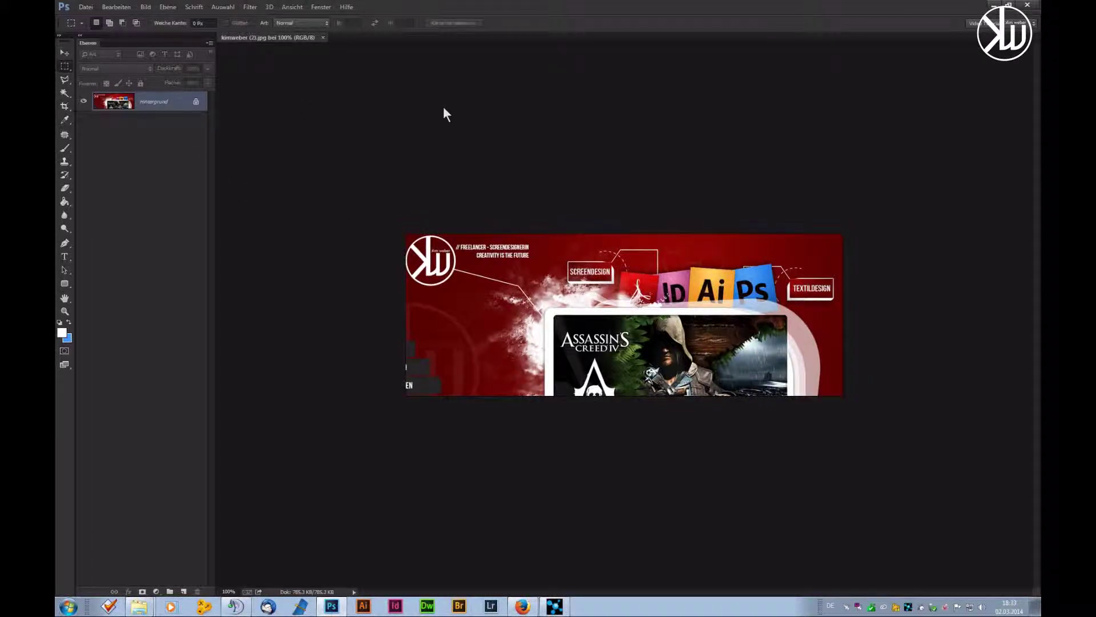
{"action": "key", "text": "ctrl+plus"}
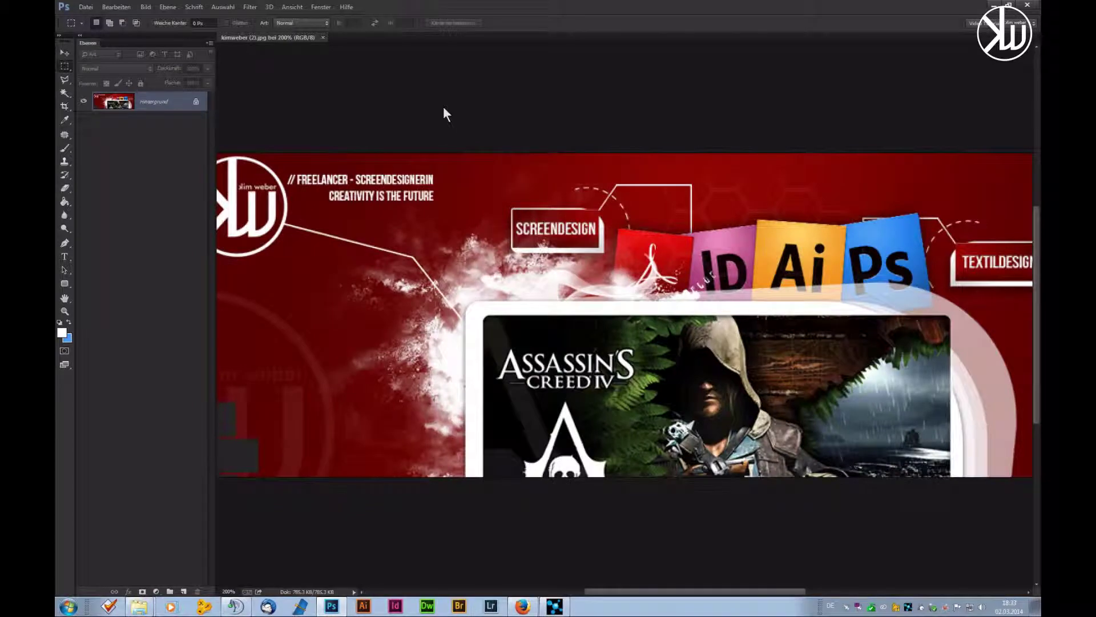
{"action": "key", "text": "ctrl+minus"}
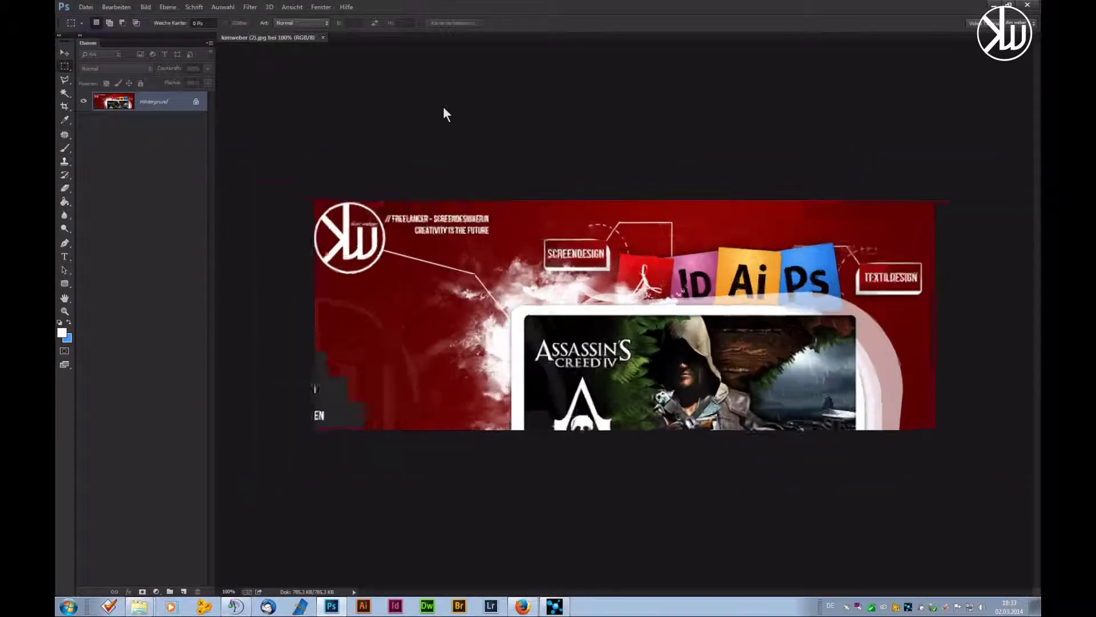
{"action": "key", "text": "ctrl+plus"}
{"action": "key", "text": "ctrl+minus"}
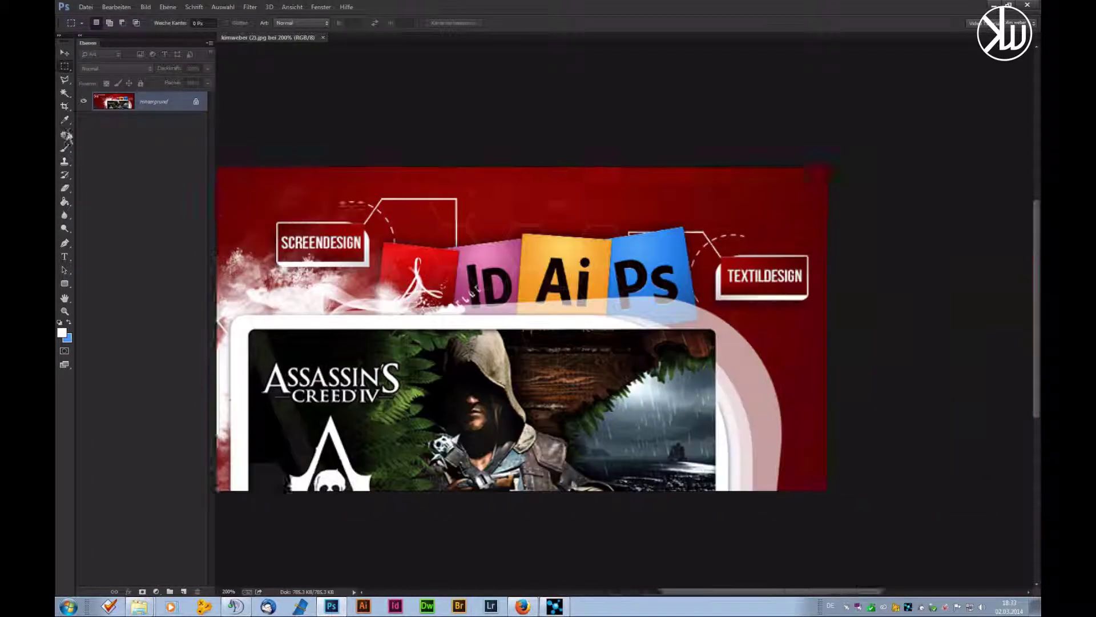
{"action": "key", "text": "ctrl+plus"}
{"action": "key", "text": "ctrl+plus"}
{"action": "key", "text": "ctrl+minus"}
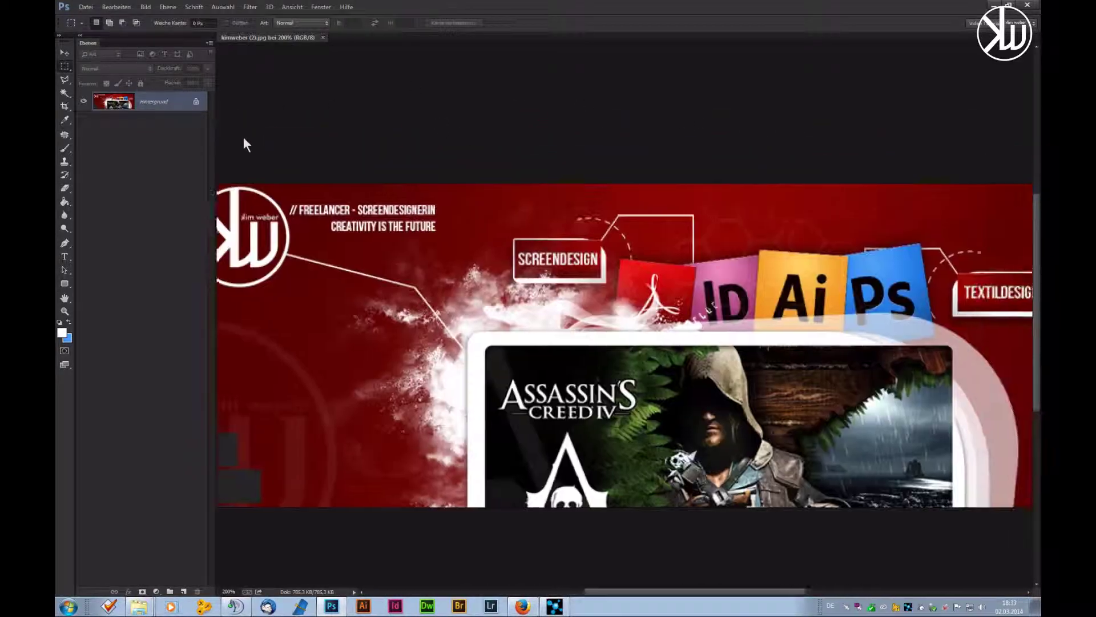
{"action": "key", "text": "ctrl+plus"}
{"action": "key", "text": "ctrl+minus"}
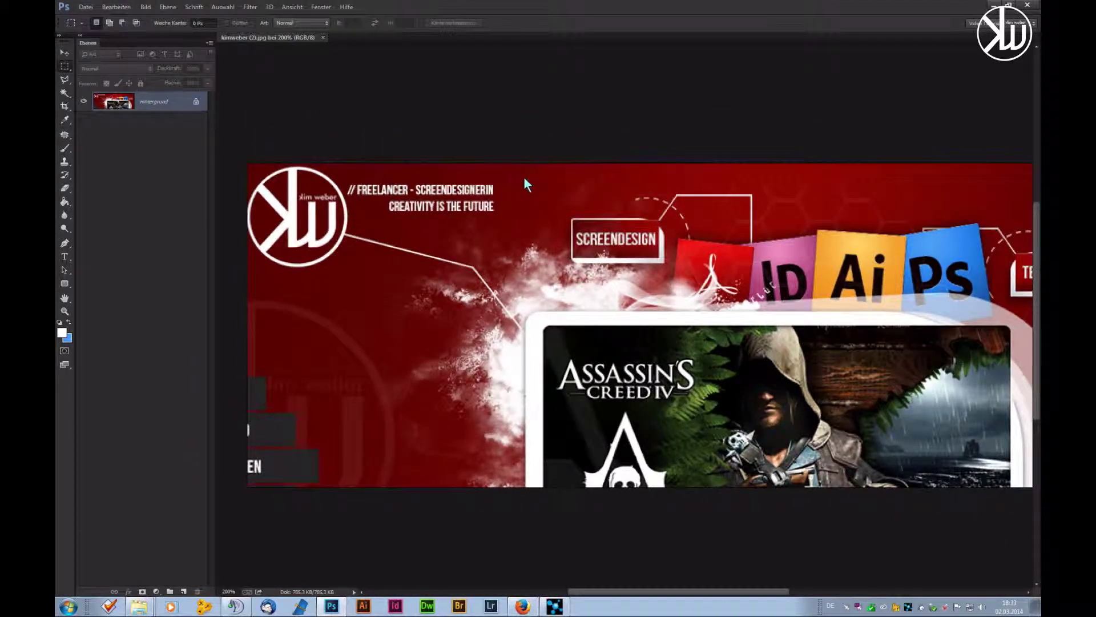
{"action": "mouse_move", "coordinate": [524, 183]}
{"action": "left_mouse_down"}
{"action": "mouse_move", "coordinate": [282, 169]}
{"action": "mouse_move", "coordinate": [560, 163]}
{"action": "left_mouse_up"}
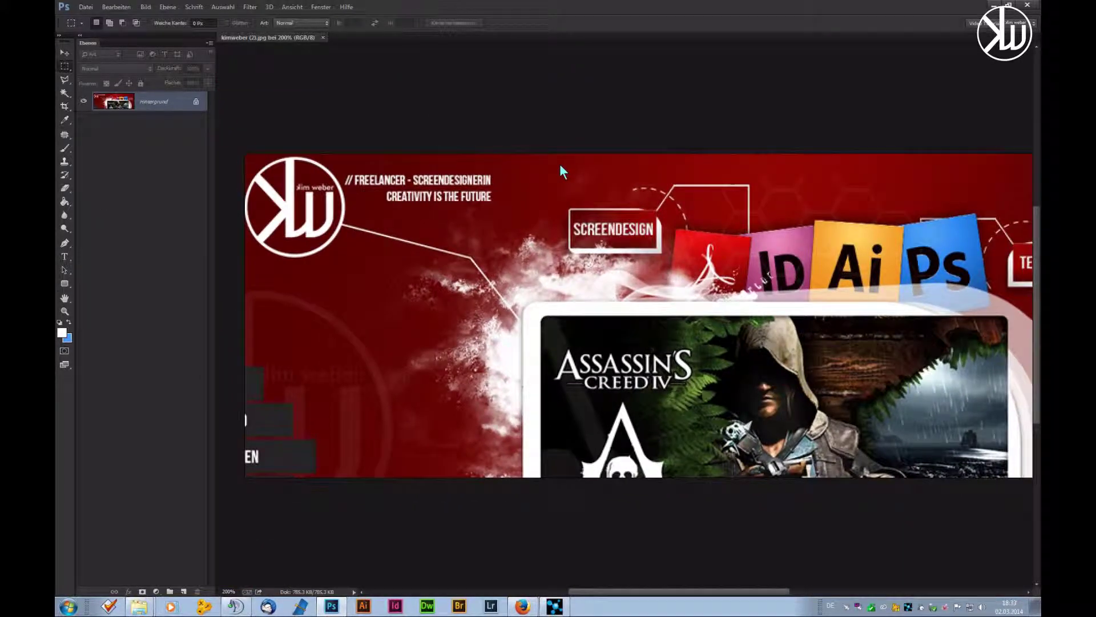
{"action": "key", "text": "alt"}
{"action": "key", "text": "ctrl+minus"}
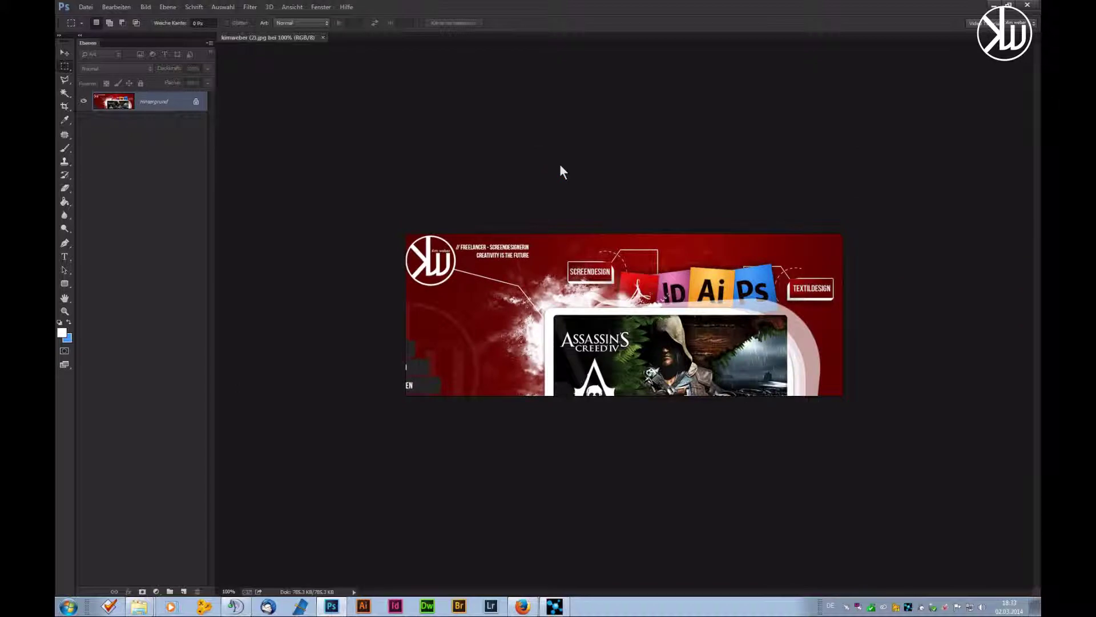
Step: Show the Absatz panel and dock Pfade and Kanäle into the left column with Ebenen
{"action": "left_click", "coordinate": [320, 7]}
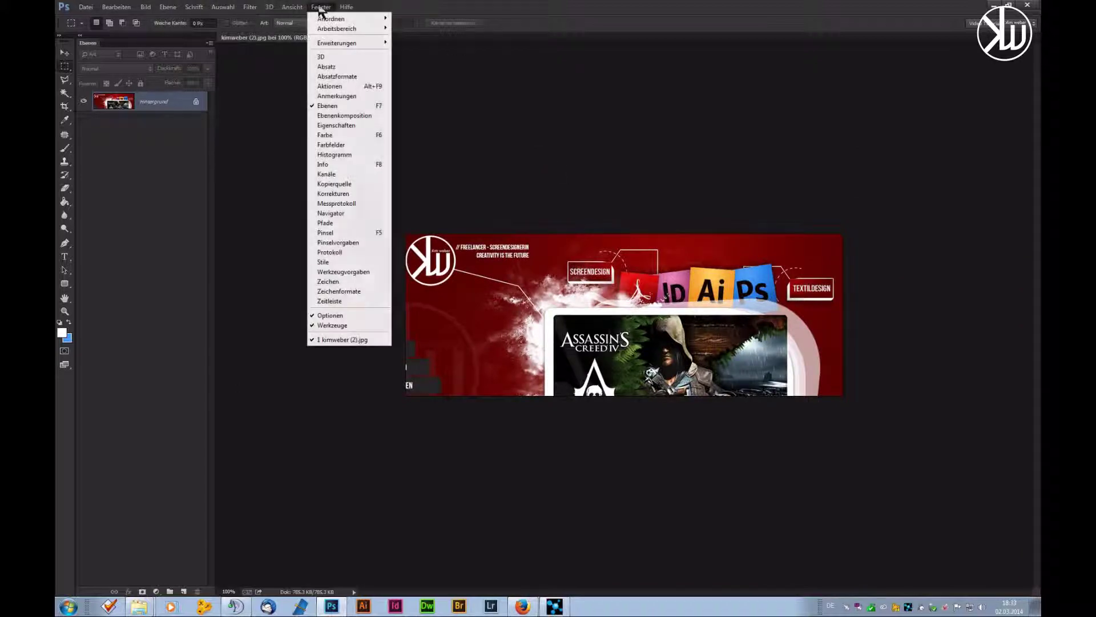
{"action": "left_click", "coordinate": [361, 67]}
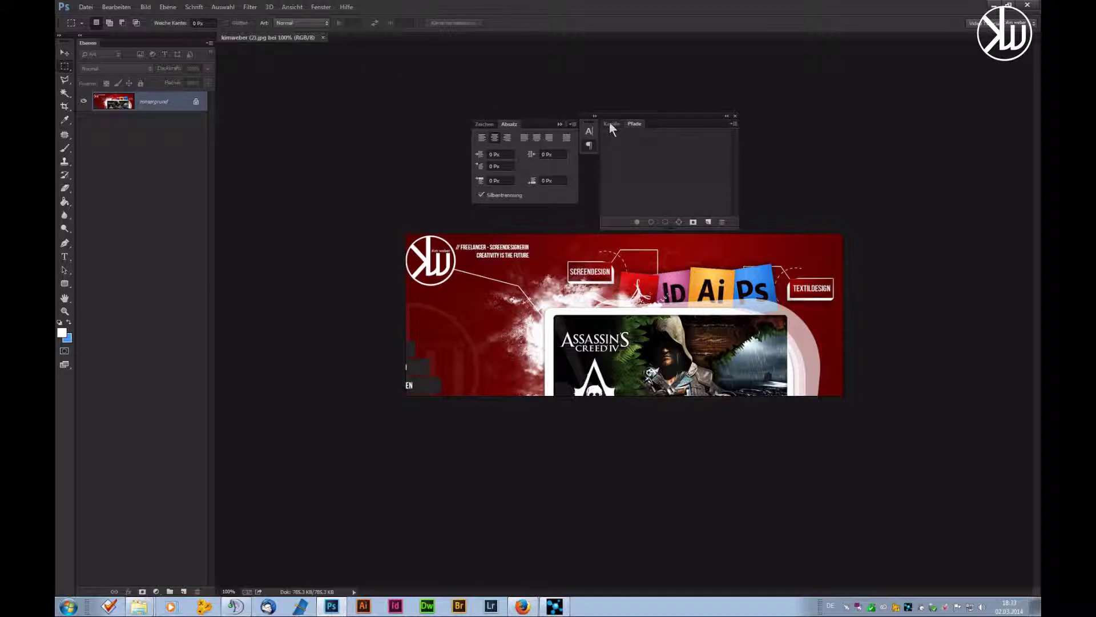
{"action": "left_click_drag", "start_coordinate": [632, 124], "coordinate": [107, 35]}
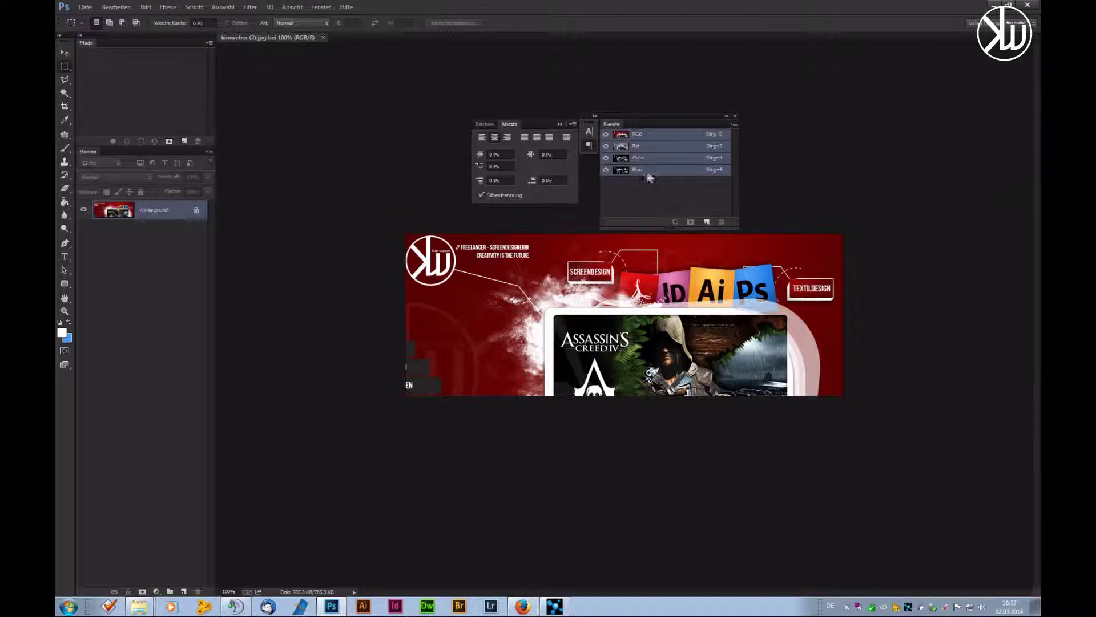
{"action": "mouse_move", "coordinate": [612, 124]}
{"action": "left_mouse_down"}
{"action": "mouse_move", "coordinate": [112, 159]}
{"action": "mouse_move", "coordinate": [119, 150]}
{"action": "left_mouse_up"}
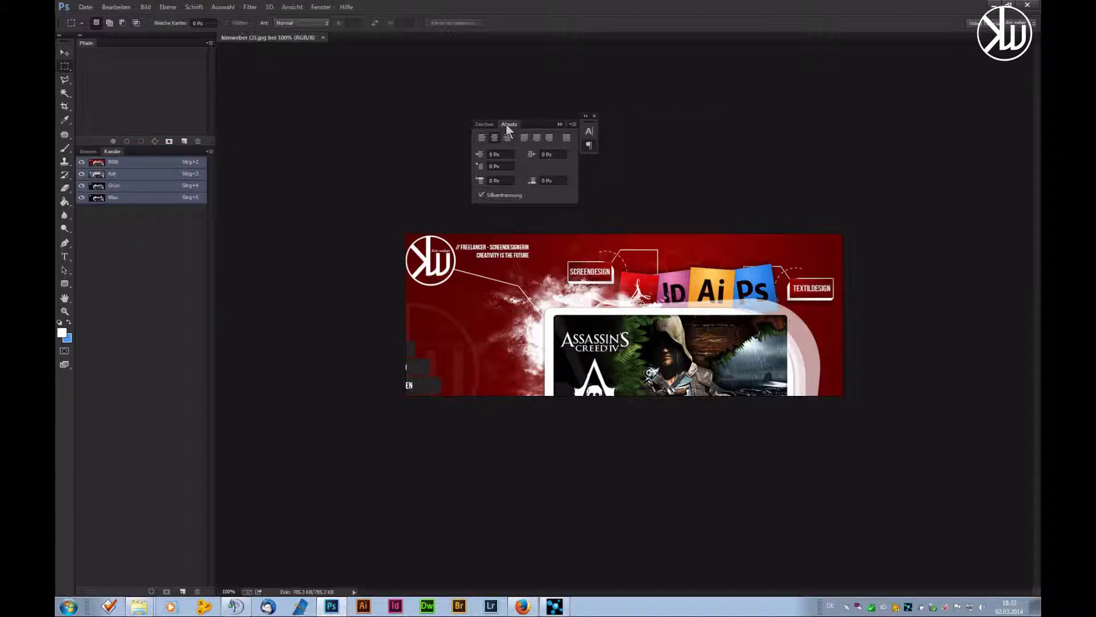
Step: Dock the Absatz and Zeichen panels together in a new right-hand column
{"action": "left_click_drag", "start_coordinate": [506, 125], "coordinate": [1038, 58]}
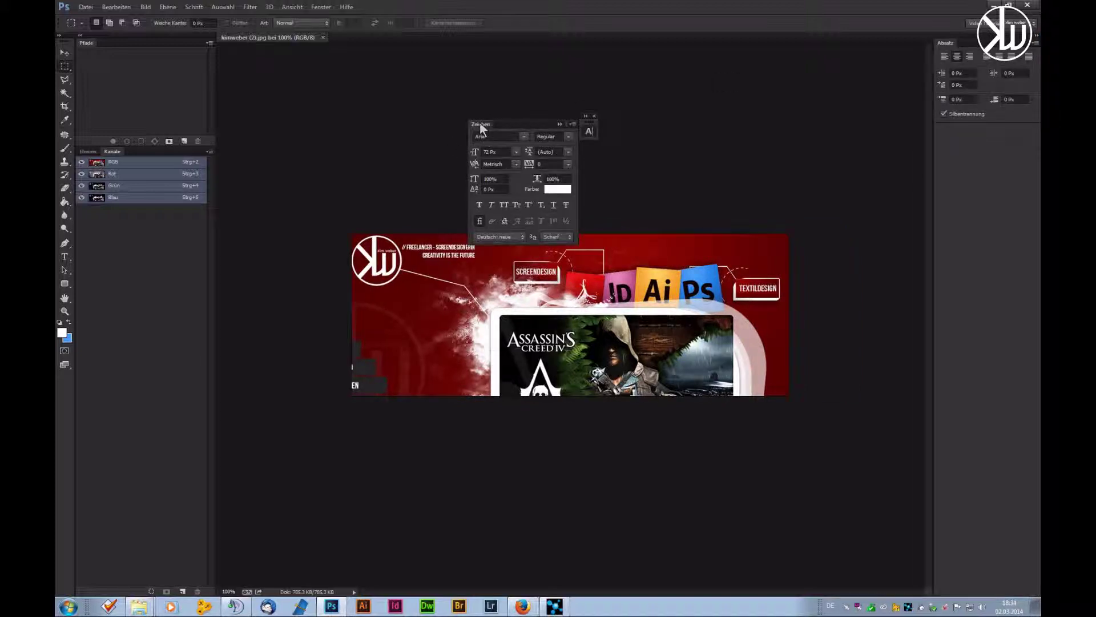
{"action": "left_click_drag", "start_coordinate": [479, 125], "coordinate": [968, 48]}
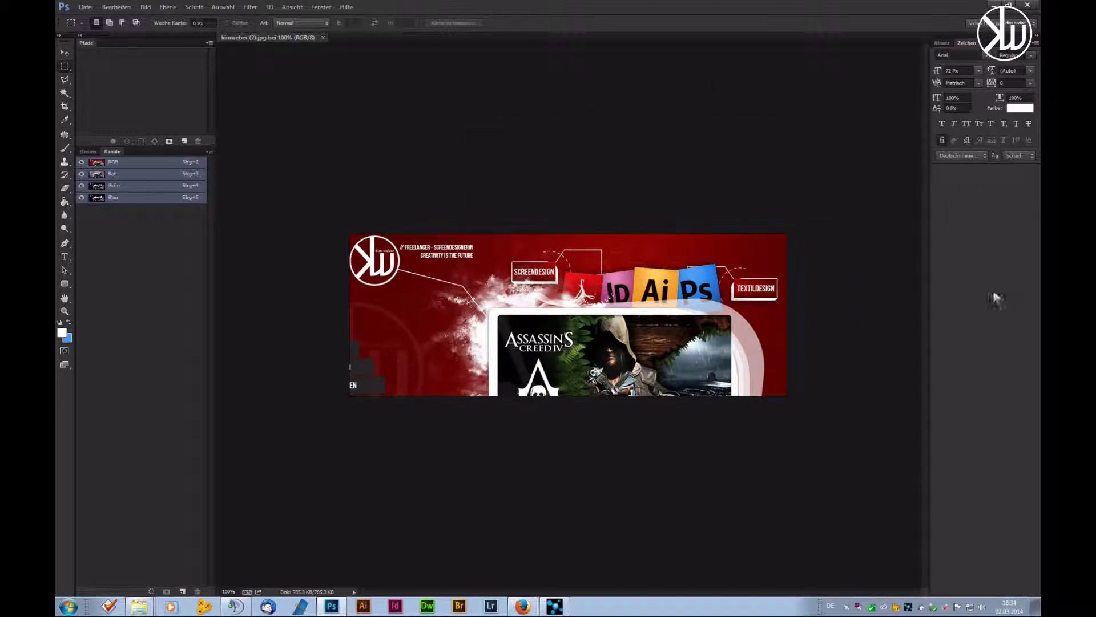
{"action": "left_click", "coordinate": [251, 6]}
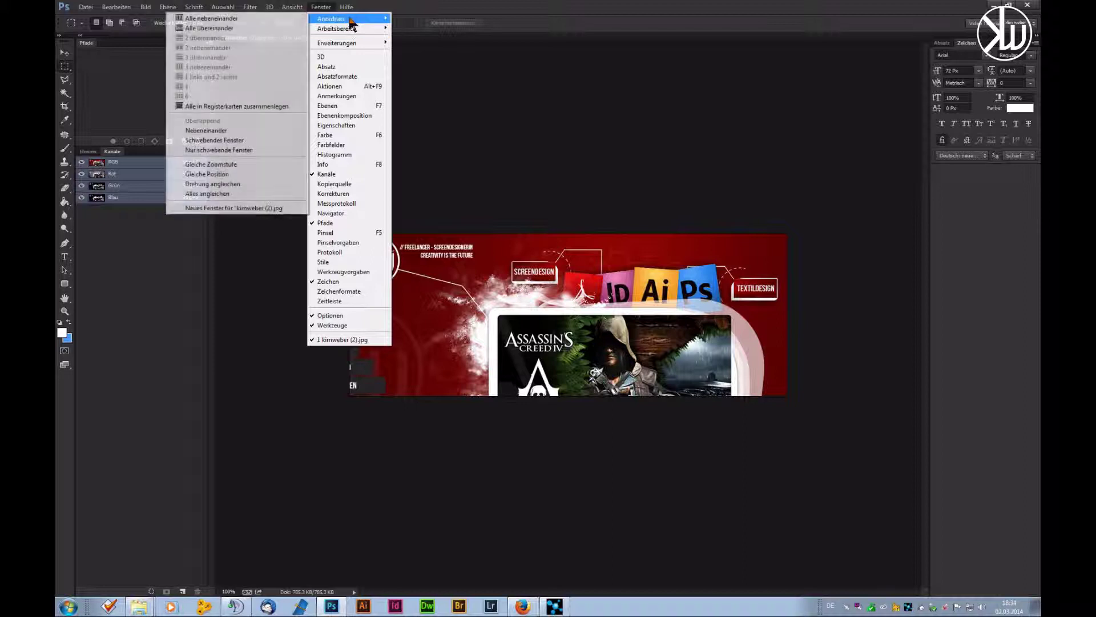
{"action": "mouse_move", "coordinate": [333, 18]}
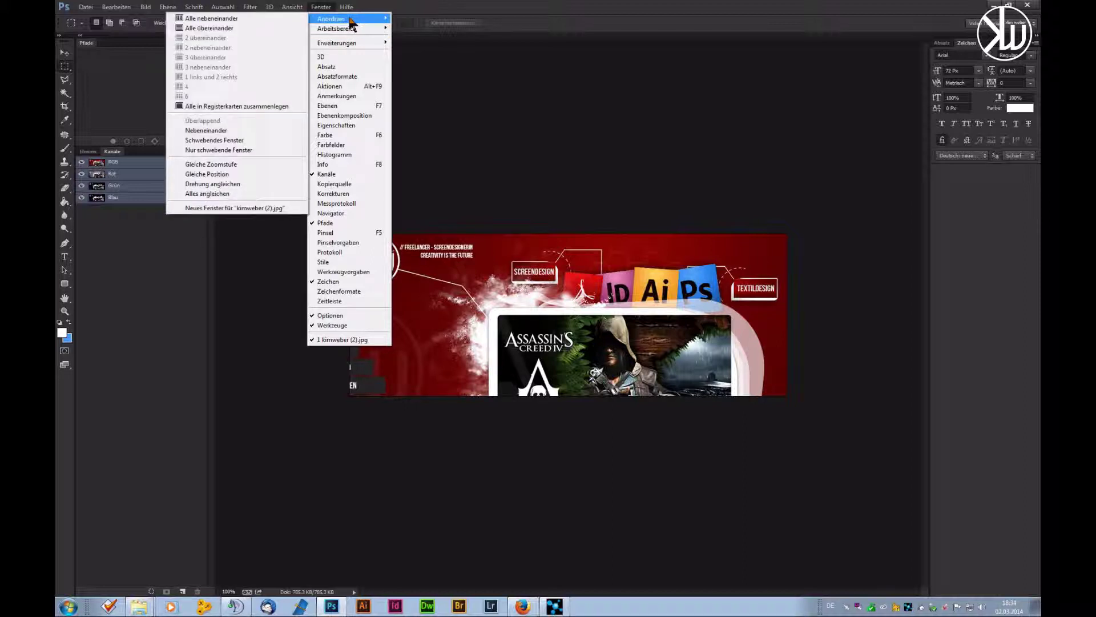
Step: Collapse the left and right panel docks to icons and fly out the Zeichen panel
{"action": "left_click", "coordinate": [964, 281]}
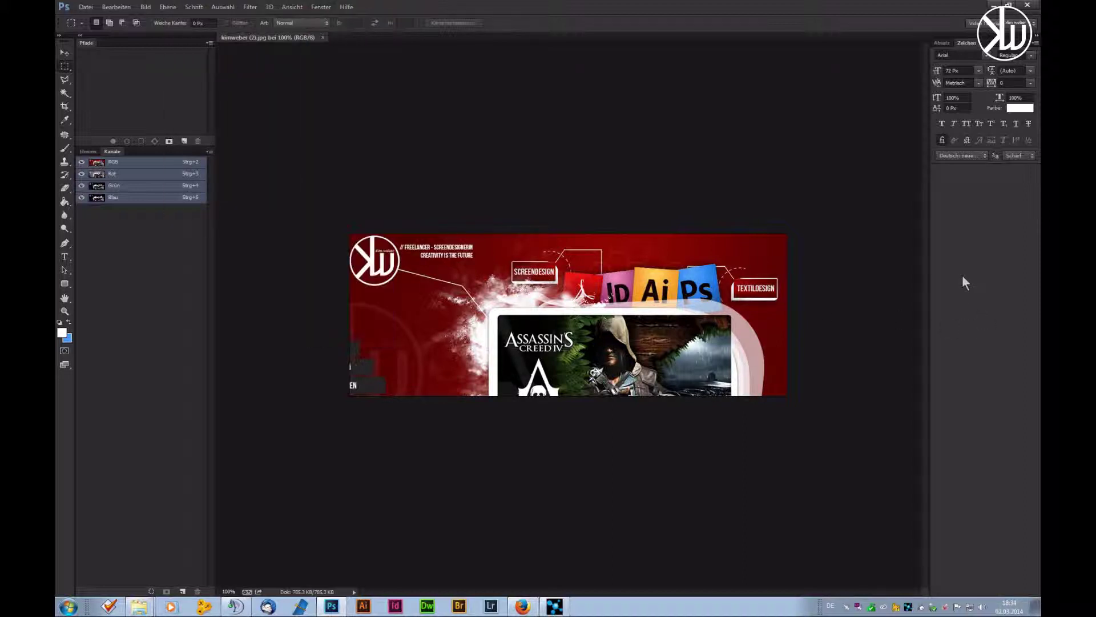
{"action": "left_click", "coordinate": [1036, 39]}
{"action": "left_click", "coordinate": [1036, 39]}
{"action": "left_click", "coordinate": [1036, 38]}
{"action": "left_click", "coordinate": [78, 35]}
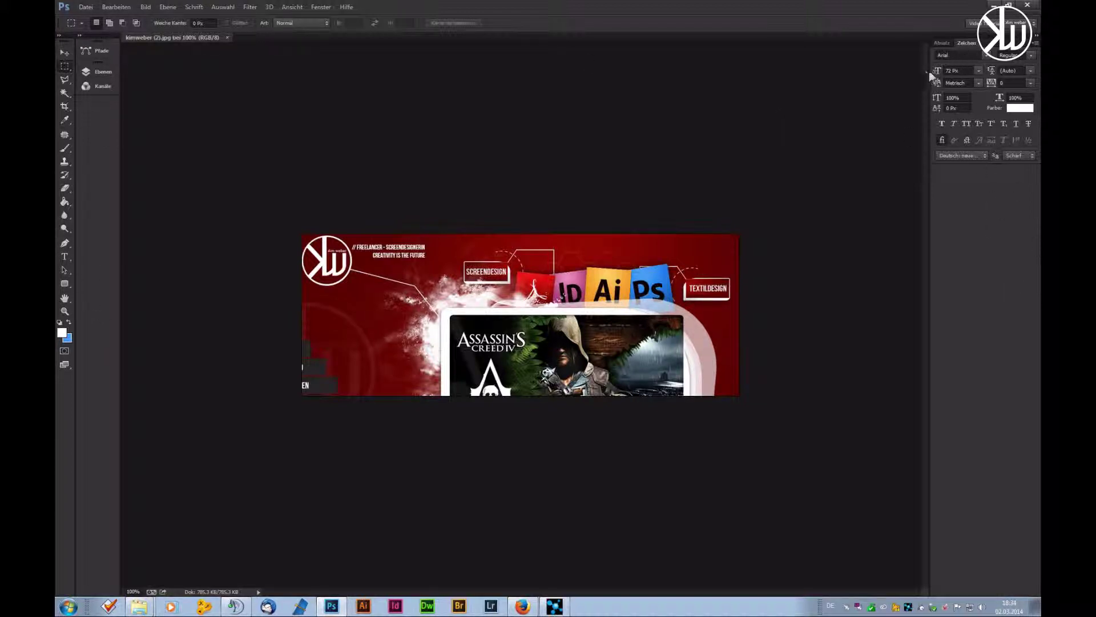
{"action": "left_click", "coordinate": [1037, 37]}
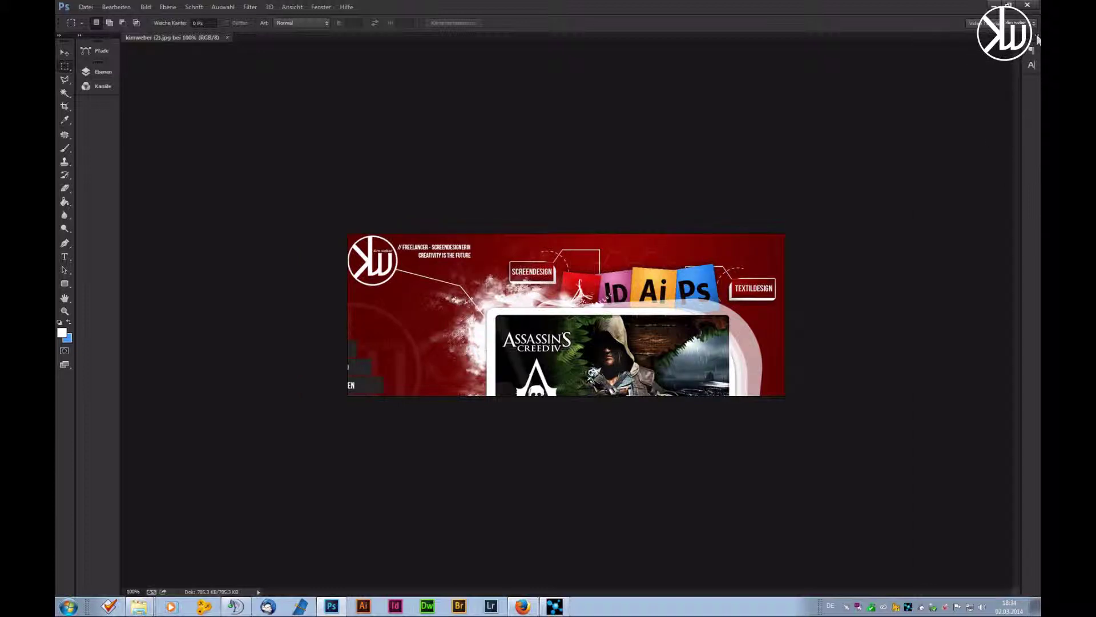
{"action": "left_click", "coordinate": [1031, 64]}
{"action": "left_click", "coordinate": [1031, 63]}
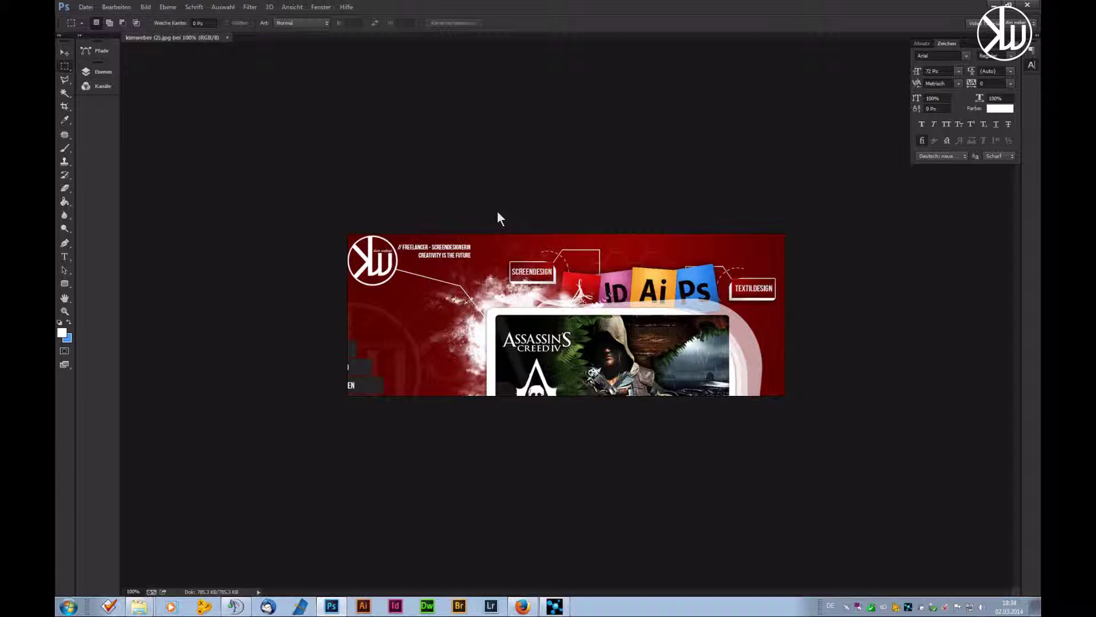
Step: Expand the right dock and switch it from Zeichen to the Absatz paragraph settings
{"action": "left_click", "coordinate": [89, 87]}
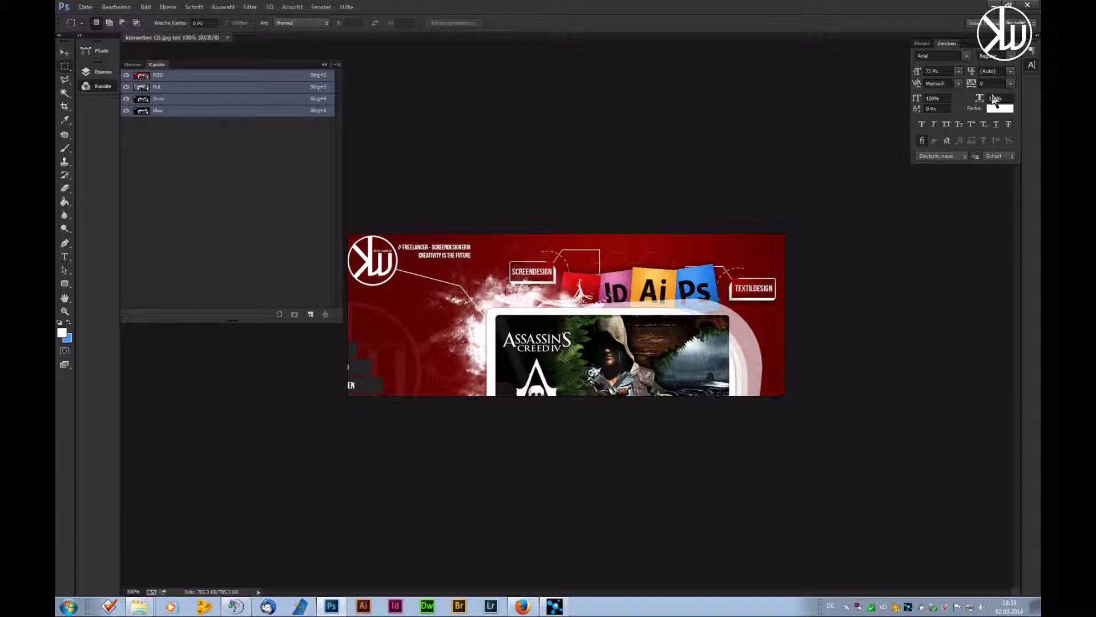
{"action": "left_click_drag", "start_coordinate": [1022, 86], "coordinate": [797, 91]}
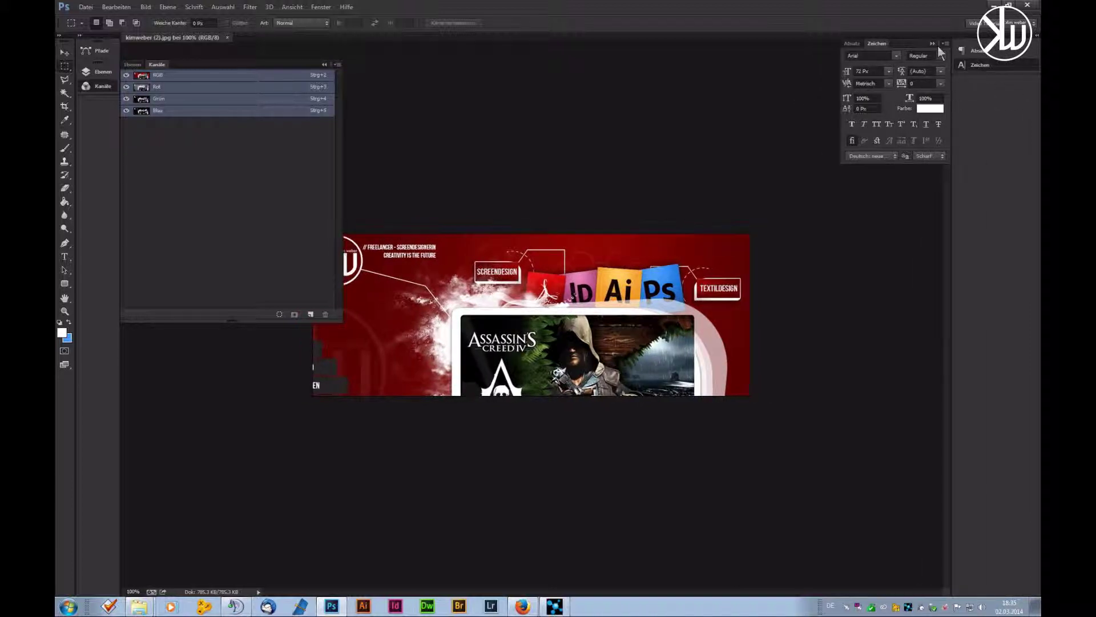
{"action": "left_click", "coordinate": [949, 65]}
{"action": "left_click", "coordinate": [1035, 36]}
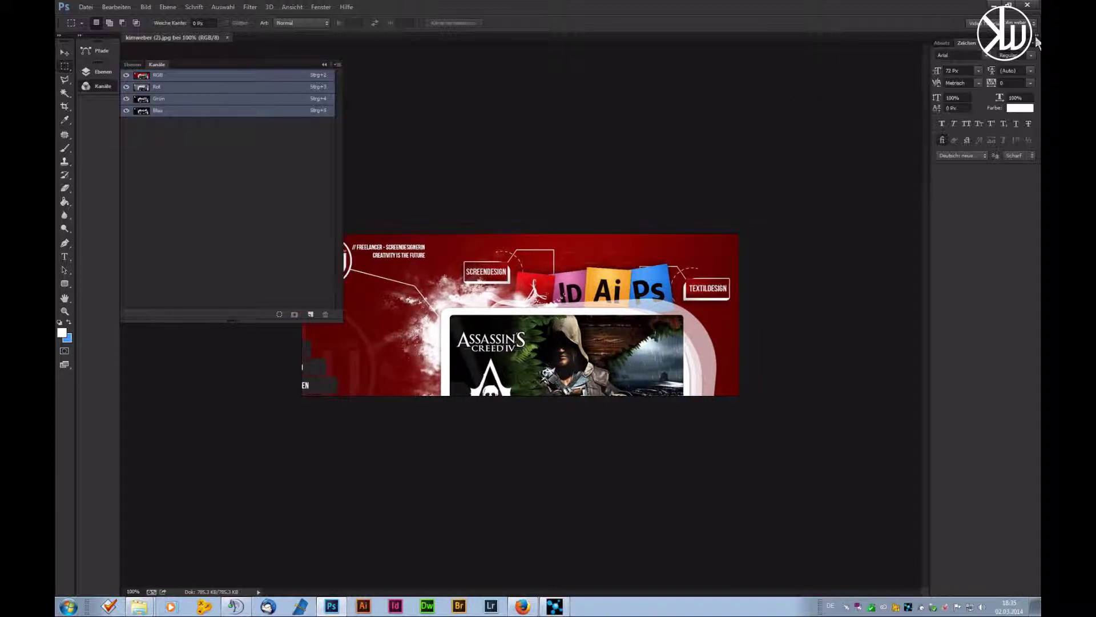
{"action": "left_click", "coordinate": [1036, 36]}
{"action": "left_click", "coordinate": [1036, 36]}
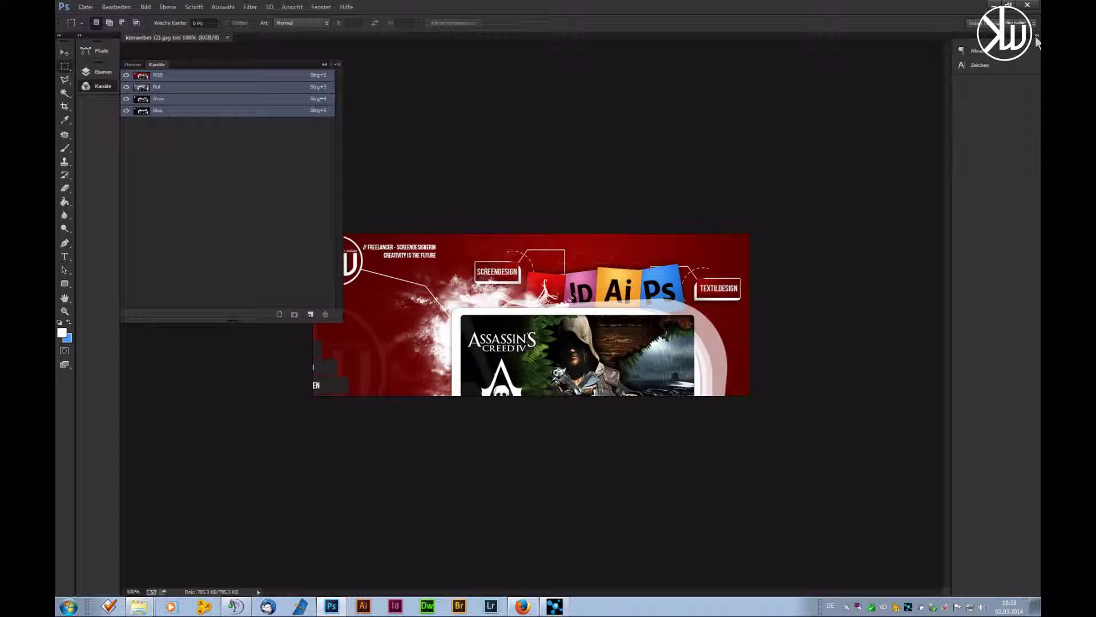
{"action": "left_click", "coordinate": [942, 43]}
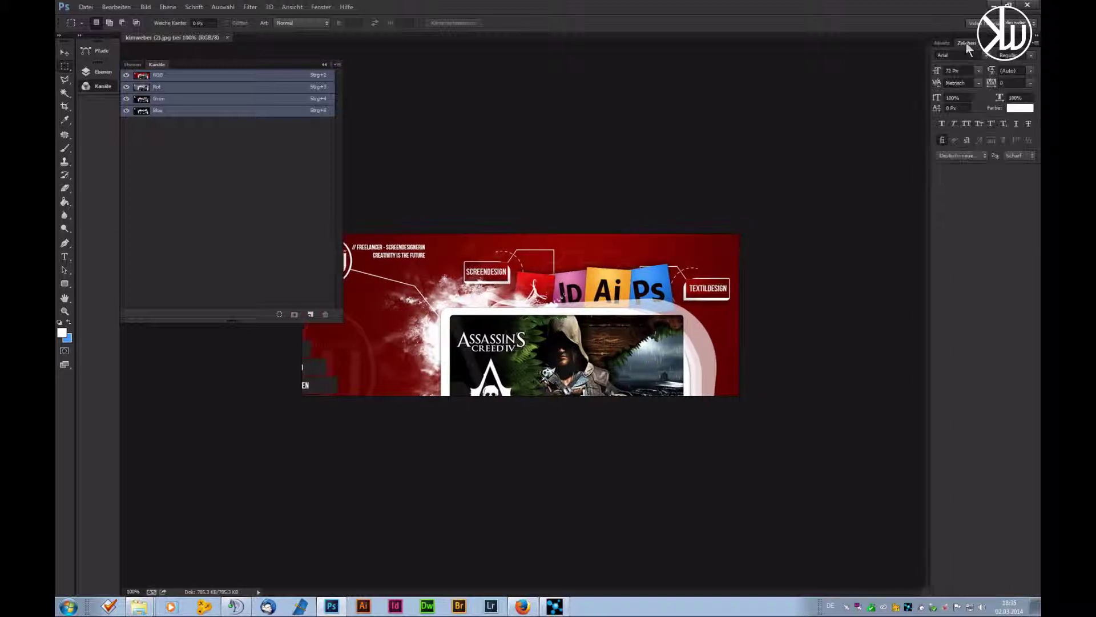
{"action": "left_click", "coordinate": [329, 8]}
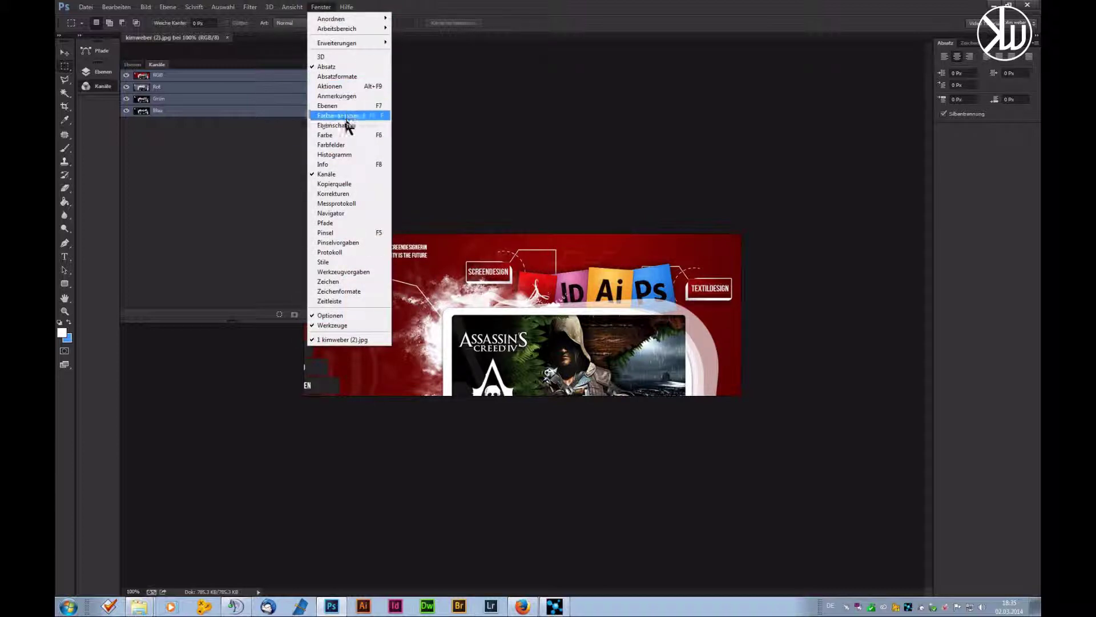
Step: Dock the Farbe and Farbfelder panels together on the right, then load the Layers/Mini Bridge workspace
{"action": "left_click", "coordinate": [344, 136]}
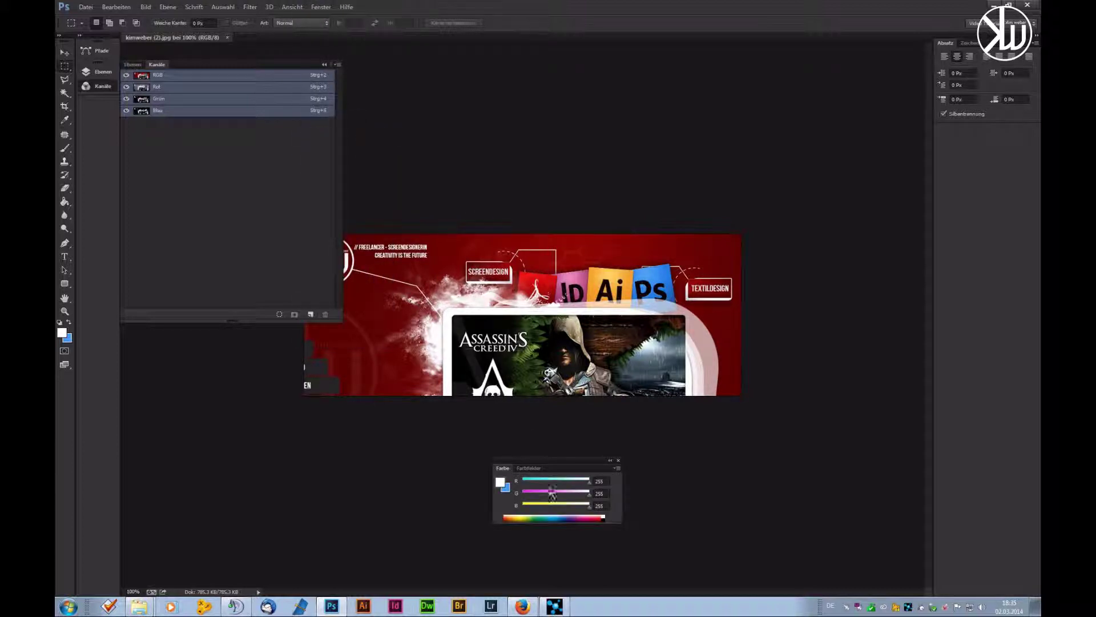
{"action": "mouse_move", "coordinate": [503, 469]}
{"action": "left_mouse_down"}
{"action": "mouse_move", "coordinate": [966, 182]}
{"action": "mouse_move", "coordinate": [956, 129]}
{"action": "left_mouse_up"}
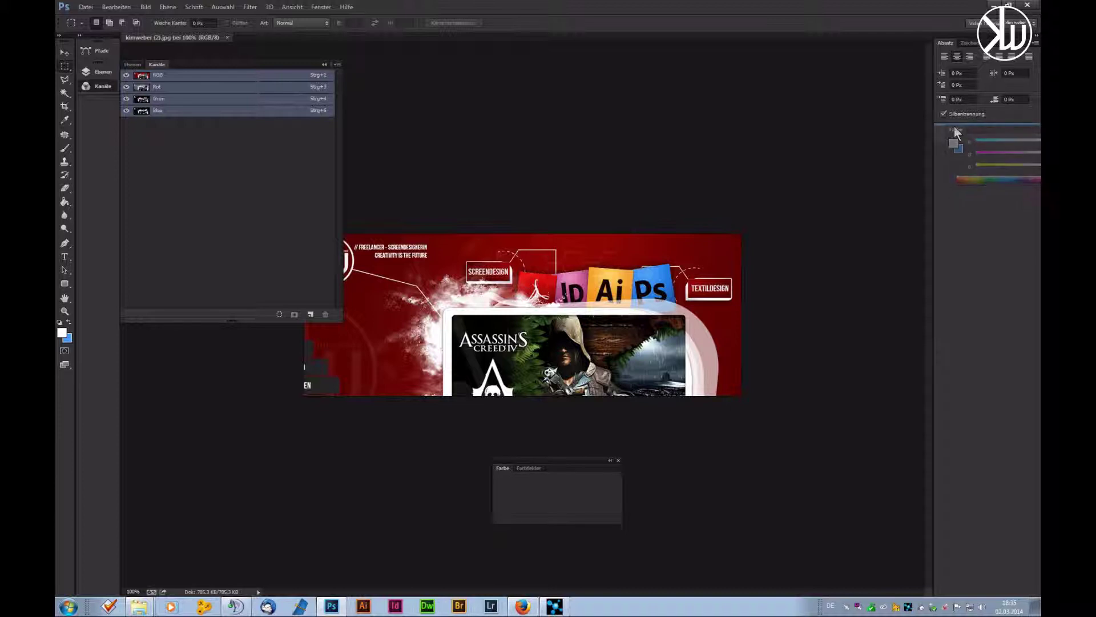
{"action": "mouse_move", "coordinate": [502, 482]}
{"action": "left_mouse_down"}
{"action": "mouse_move", "coordinate": [963, 254]}
{"action": "mouse_move", "coordinate": [961, 199]}
{"action": "left_mouse_up"}
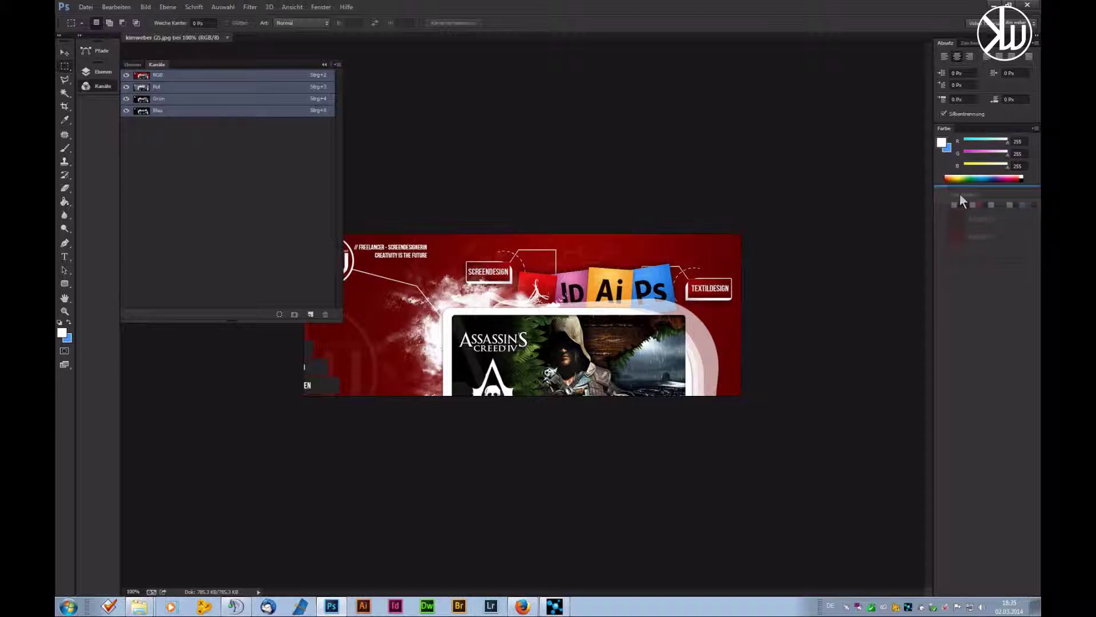
{"action": "mouse_move", "coordinate": [960, 195]}
{"action": "left_mouse_down"}
{"action": "mouse_move", "coordinate": [963, 124]}
{"action": "mouse_move", "coordinate": [977, 115]}
{"action": "left_mouse_up"}
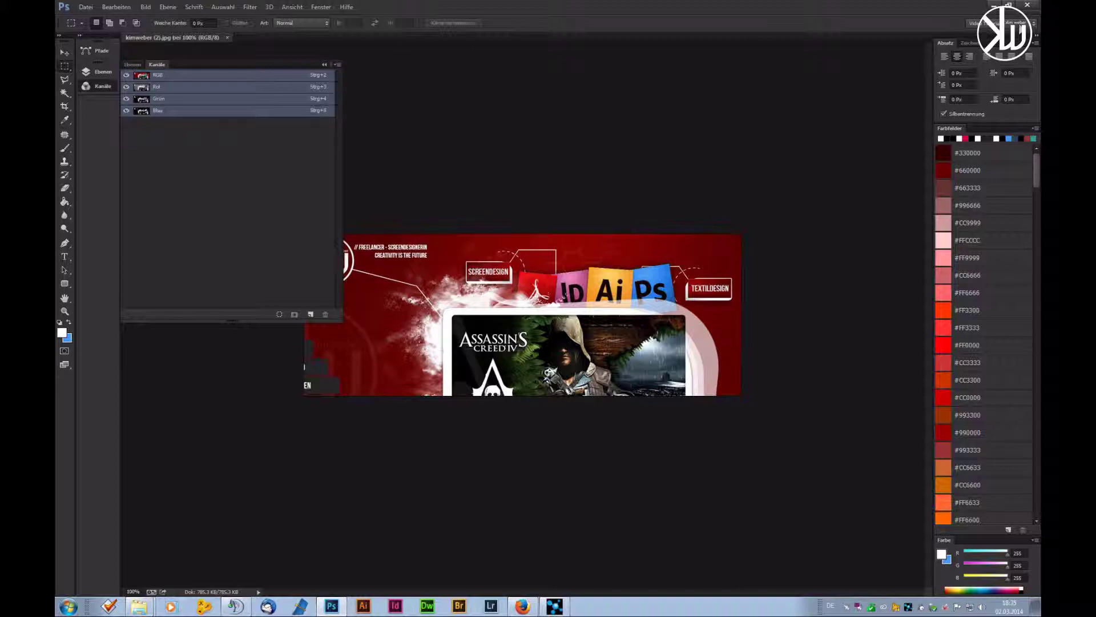
{"action": "left_click", "coordinate": [999, 23]}
{"action": "left_click", "coordinate": [982, 103]}
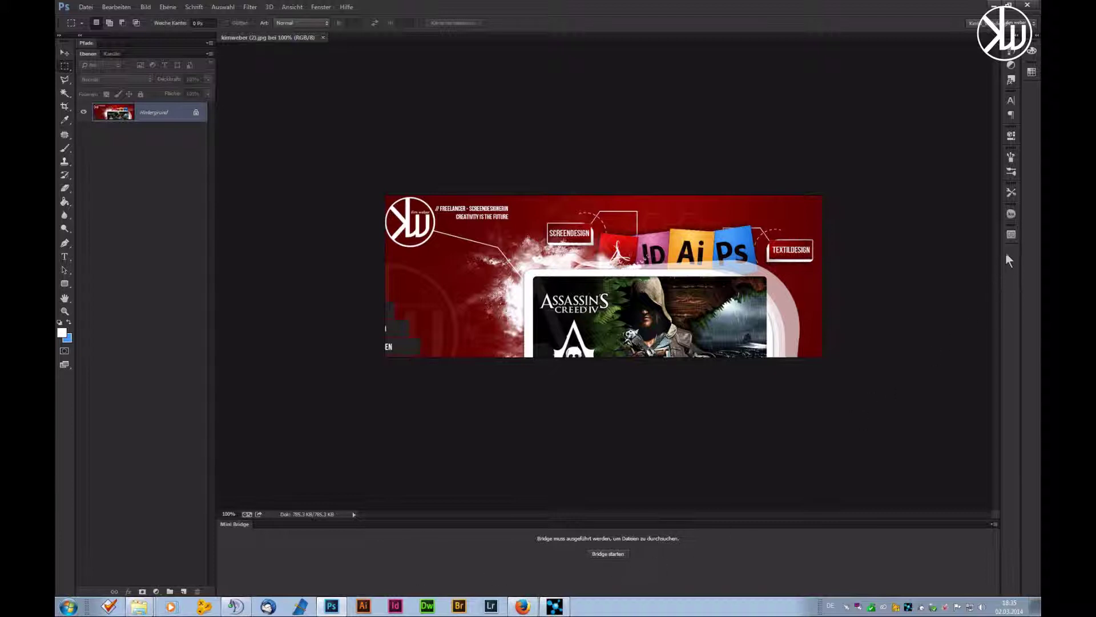
{"action": "left_click", "coordinate": [86, 7]}
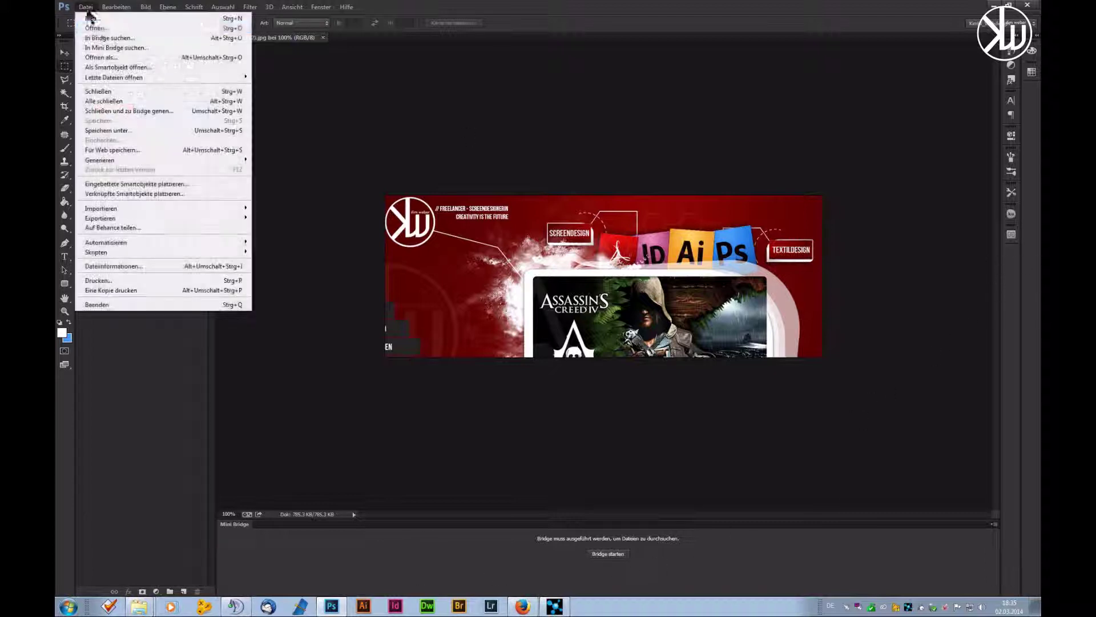
{"action": "left_click", "coordinate": [102, 33]}
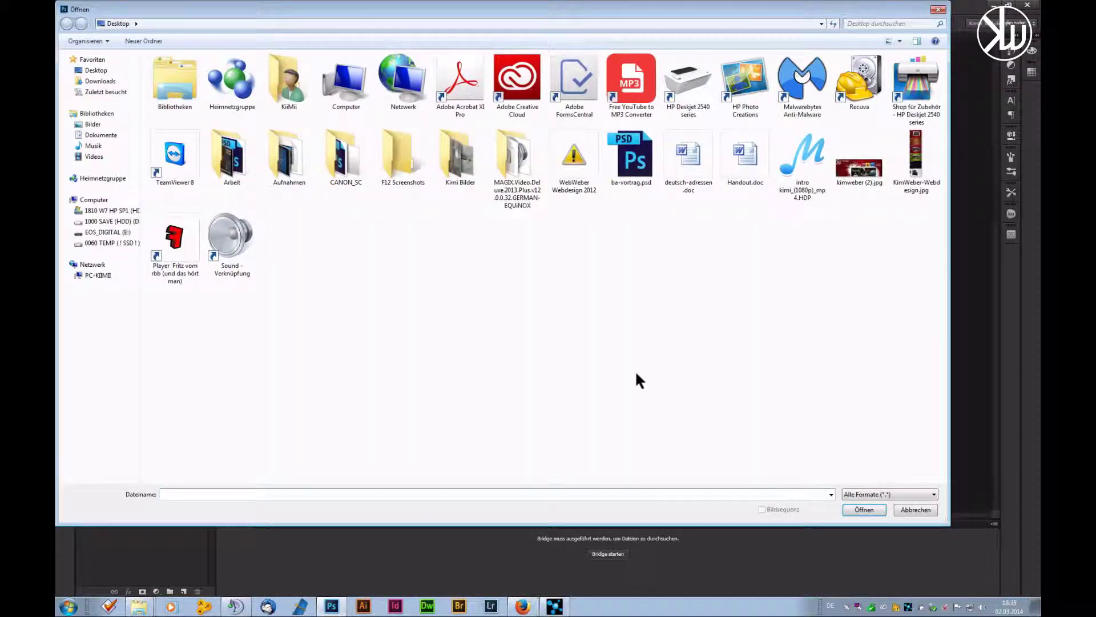
{"action": "left_click", "coordinate": [647, 139]}
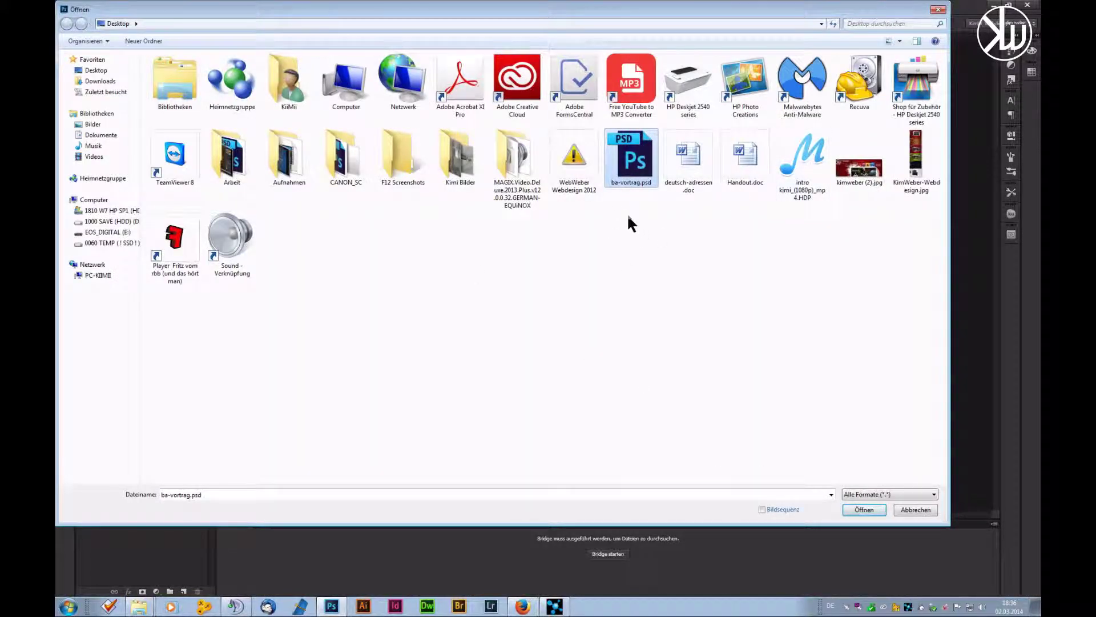
{"action": "left_click", "coordinate": [669, 322]}
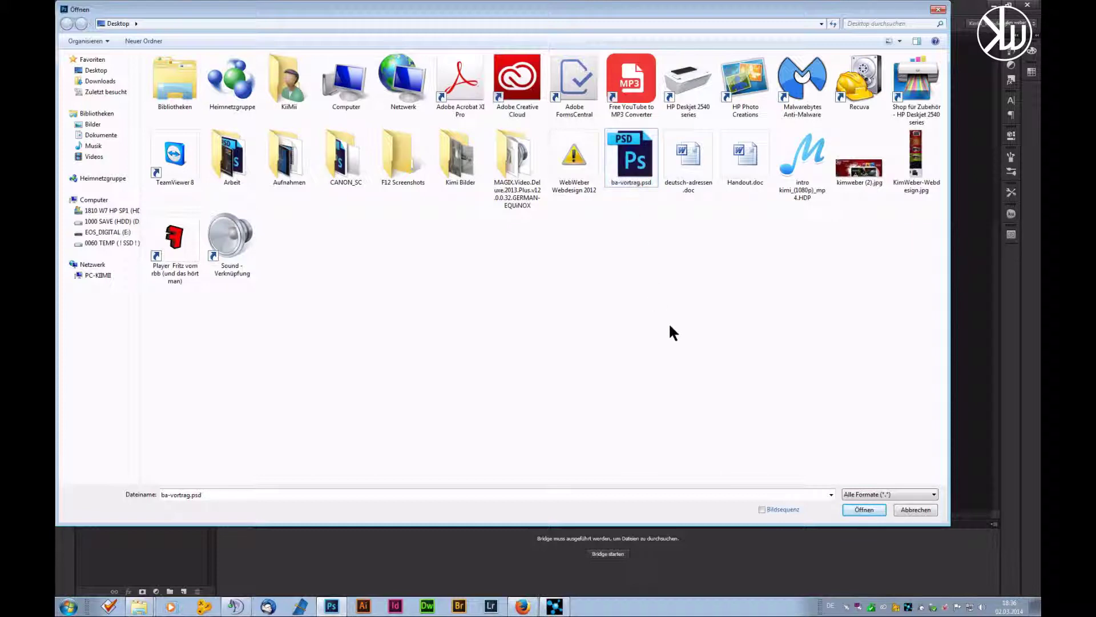
{"action": "left_click", "coordinate": [914, 510]}
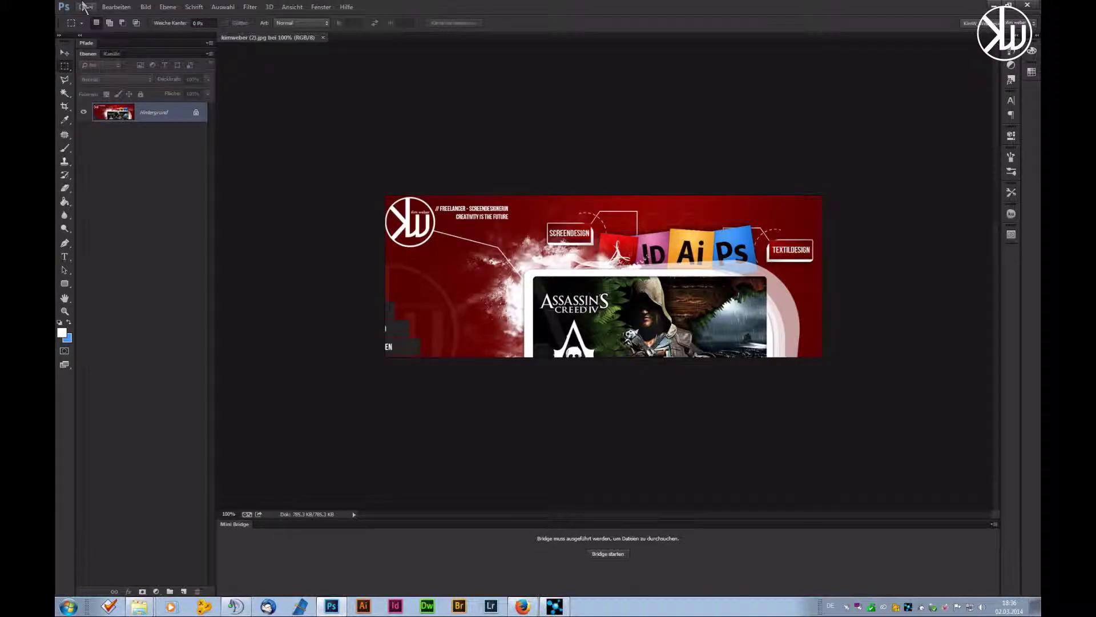
Step: Start Bridge from Mini Bridge, select ba-vortrag.psd, and resize the panel up and back down
{"action": "left_click", "coordinate": [603, 554]}
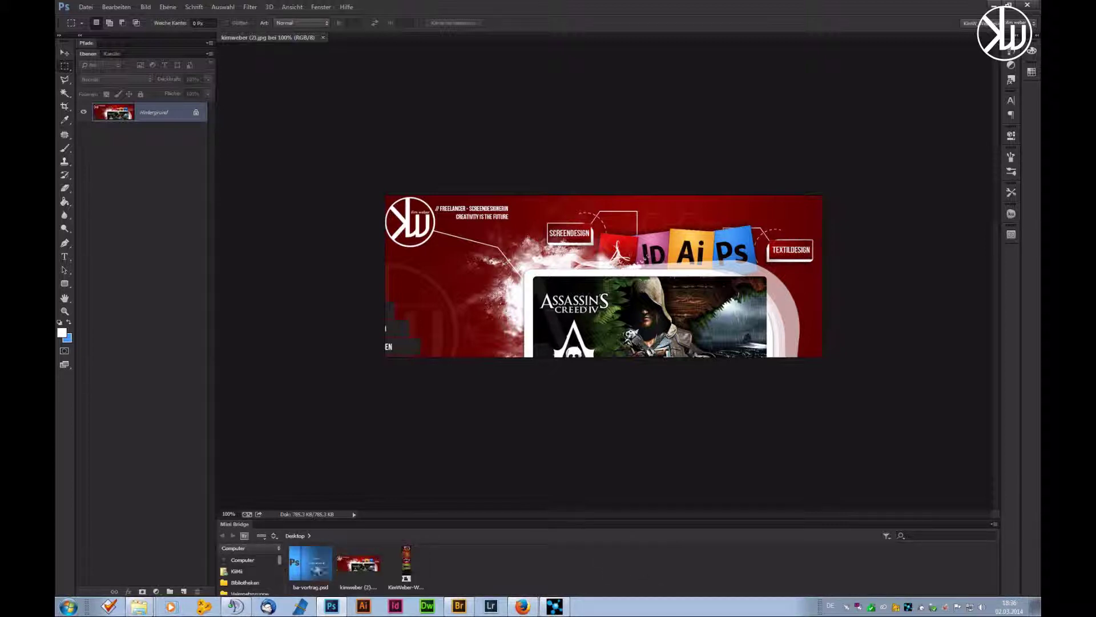
{"action": "left_click", "coordinate": [308, 566]}
{"action": "left_click_drag", "start_coordinate": [381, 519], "coordinate": [410, 257]}
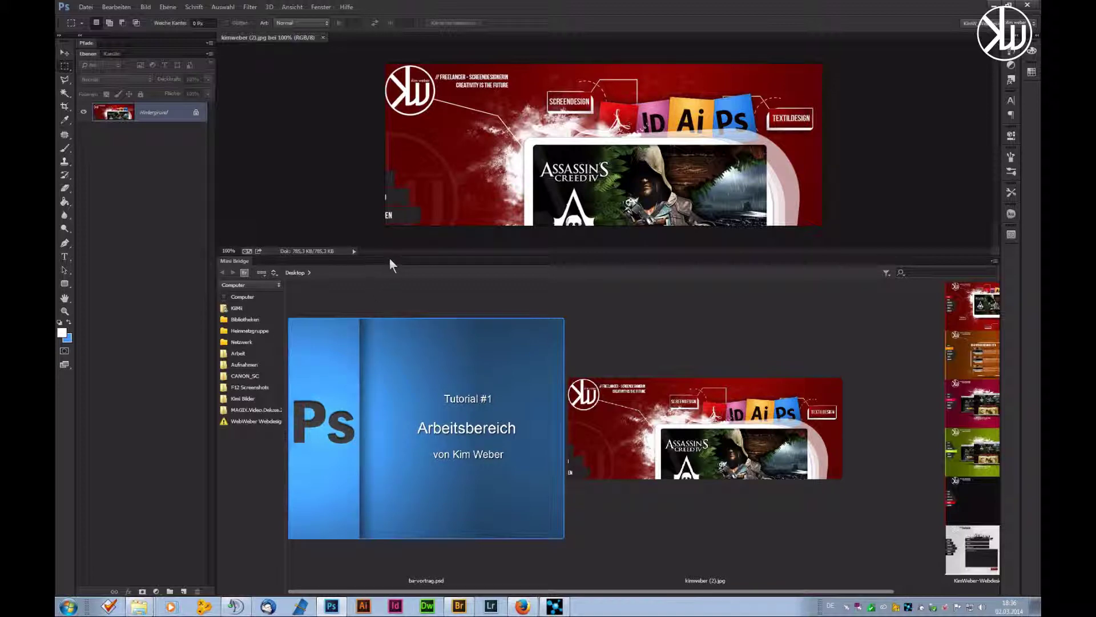
{"action": "left_click_drag", "start_coordinate": [389, 257], "coordinate": [432, 519]}
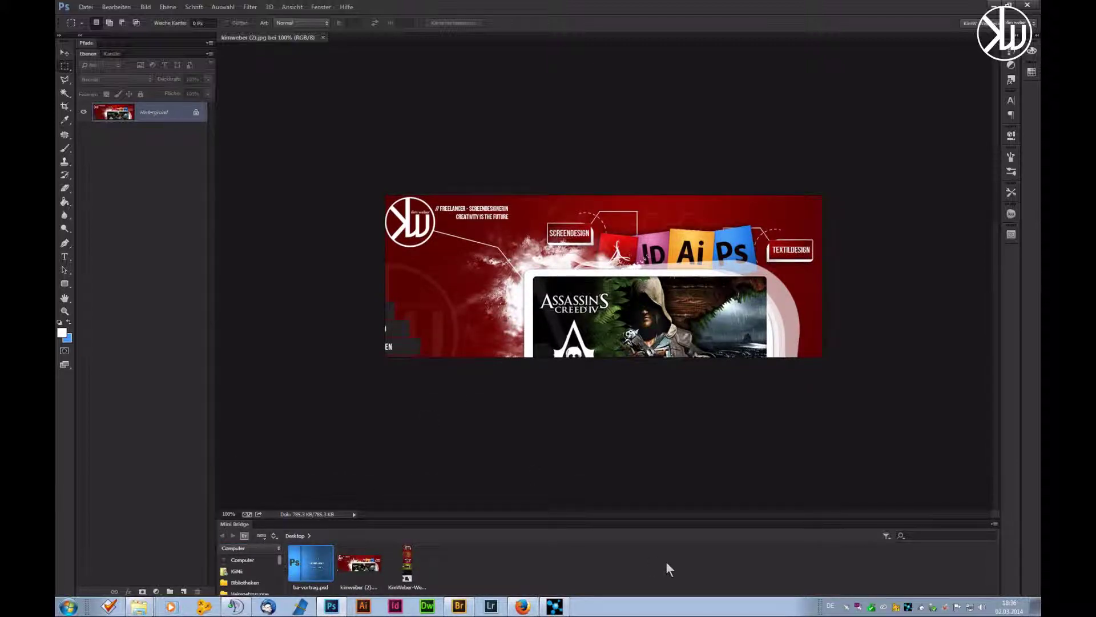
Step: Open ba-vortrag.psd from Mini Bridge and inspect its Tutorial #1 and Hintergrund layers
{"action": "double_click", "coordinate": [312, 566]}
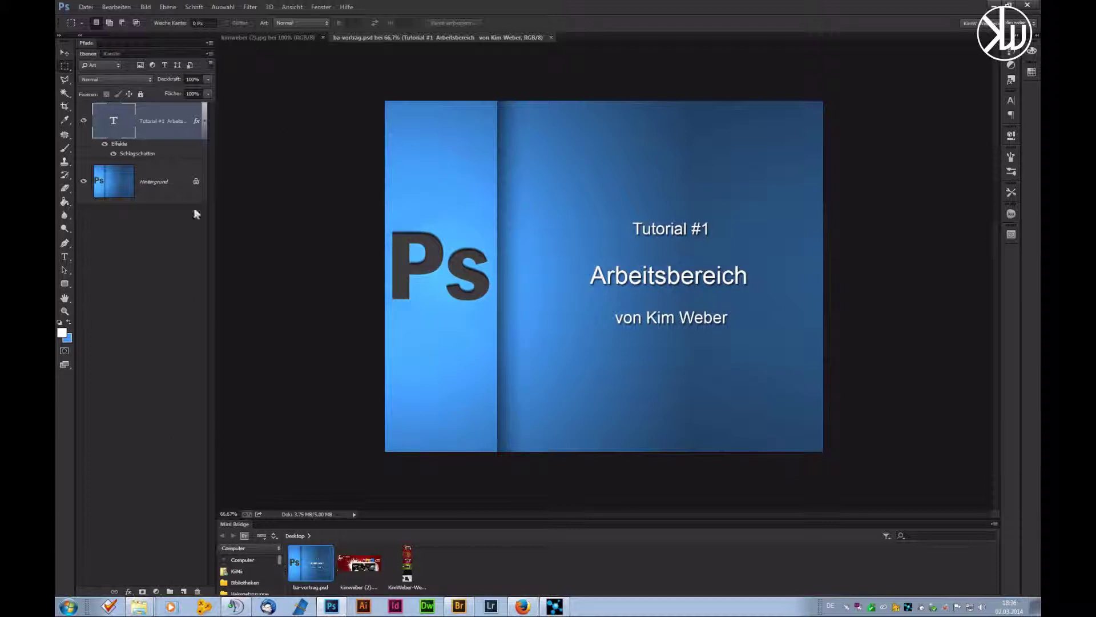
{"action": "left_click", "coordinate": [153, 180]}
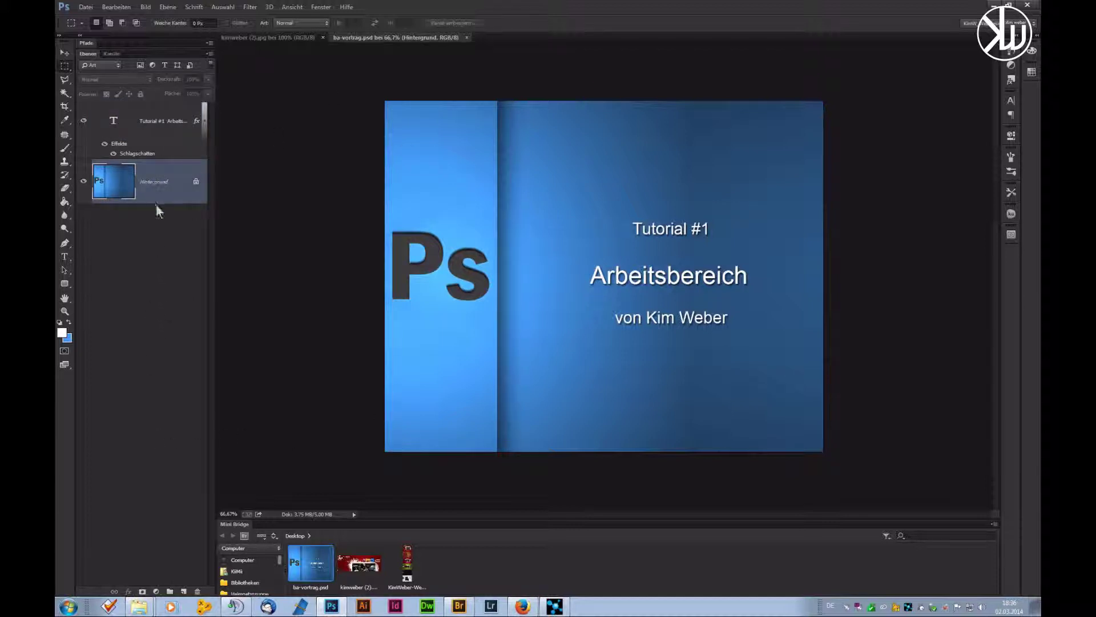
{"action": "left_click", "coordinate": [144, 127]}
{"action": "left_click", "coordinate": [151, 308]}
Step: Switch the Layers panel to small thumbnails and review the Tutorial #1 text layer
{"action": "right_click", "coordinate": [143, 254]}
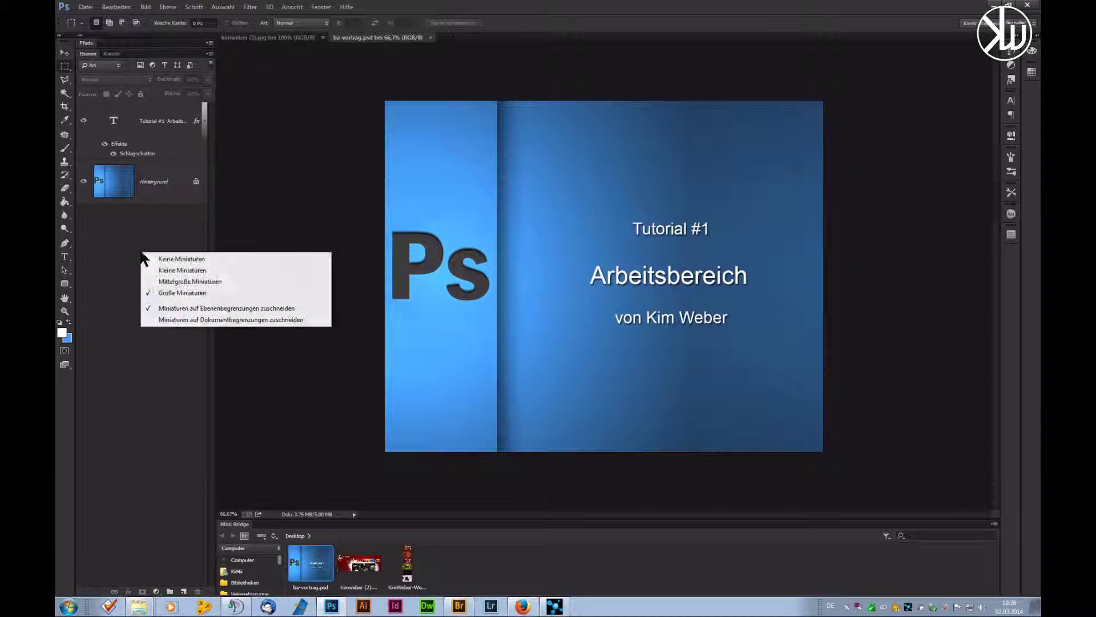
{"action": "left_click", "coordinate": [195, 268]}
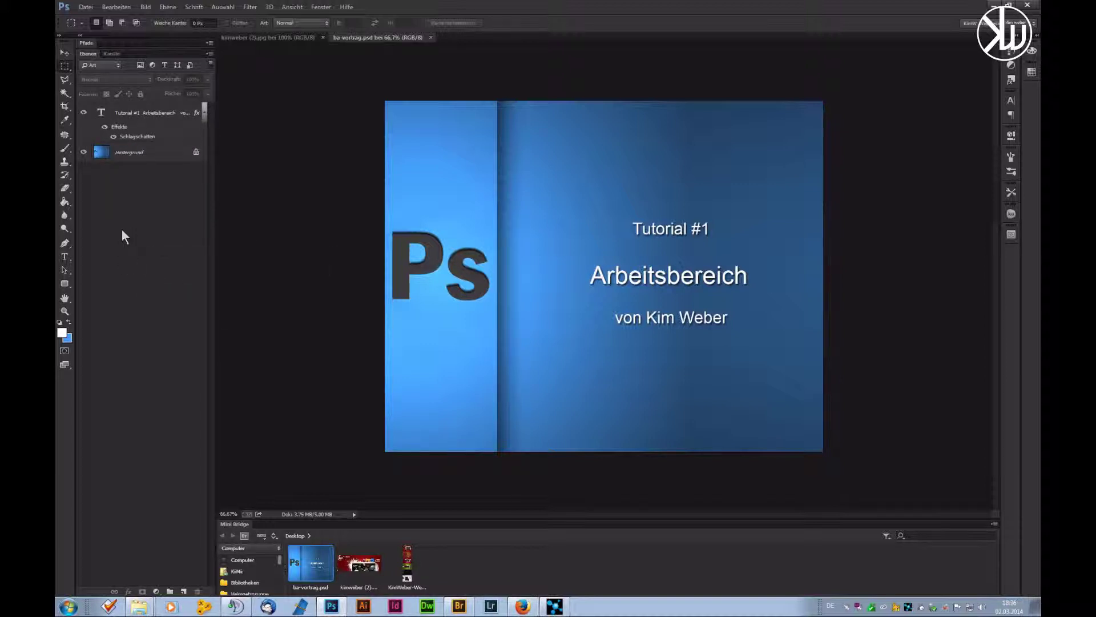
{"action": "left_click", "coordinate": [120, 153]}
{"action": "left_click", "coordinate": [129, 113]}
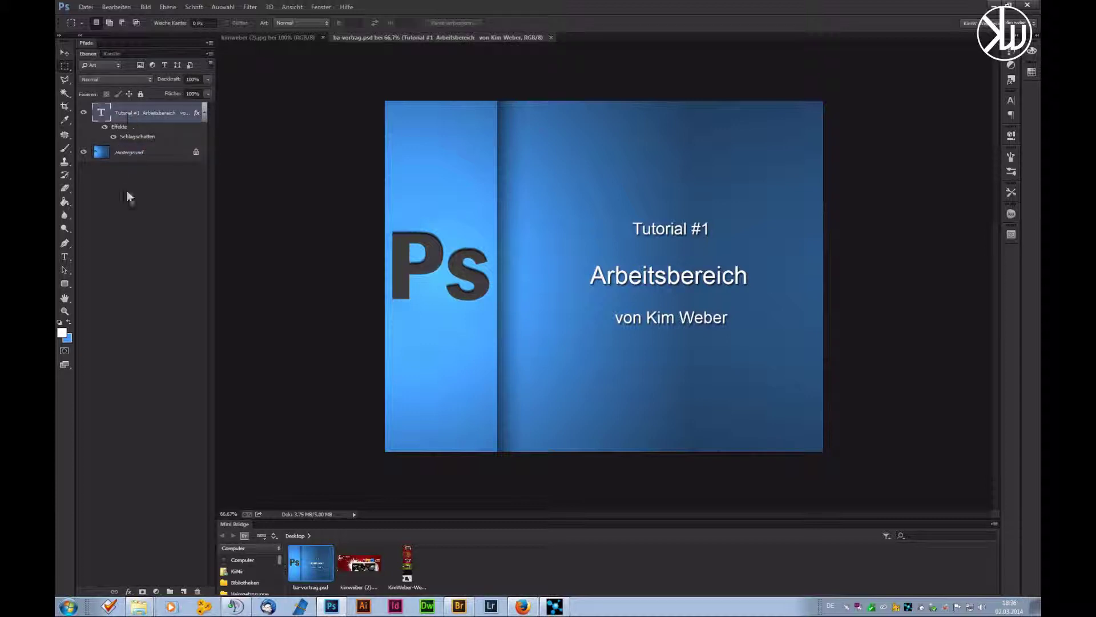
{"action": "left_click", "coordinate": [129, 324]}
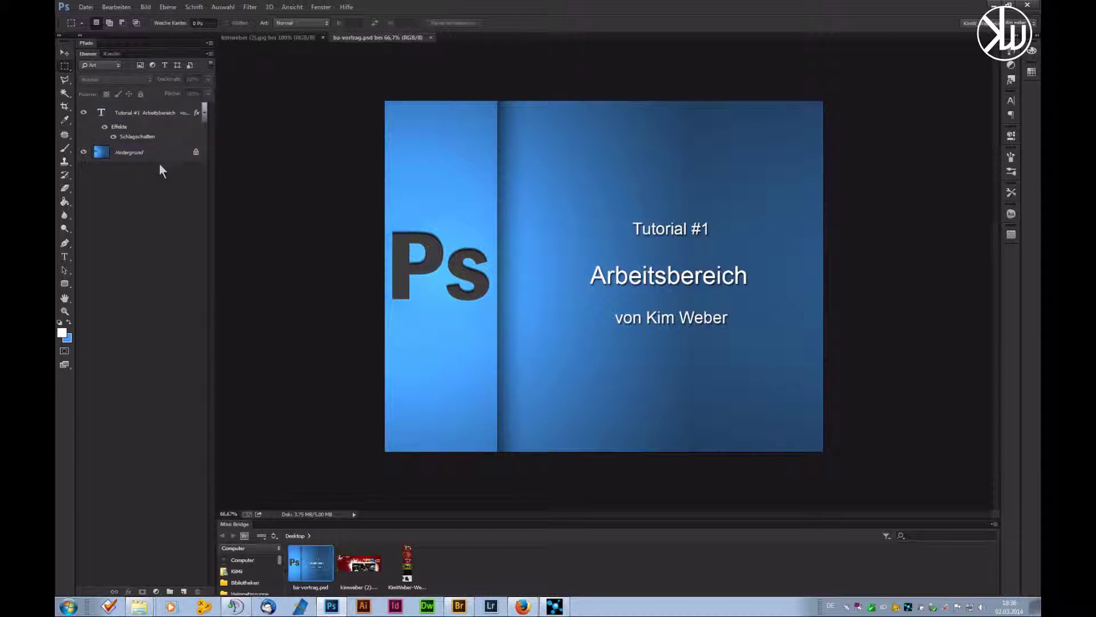
Step: Restore large layer thumbnails and recheck the Hintergrund and Tutorial #1 layers
{"action": "right_click", "coordinate": [144, 204]}
{"action": "left_click", "coordinate": [167, 238]}
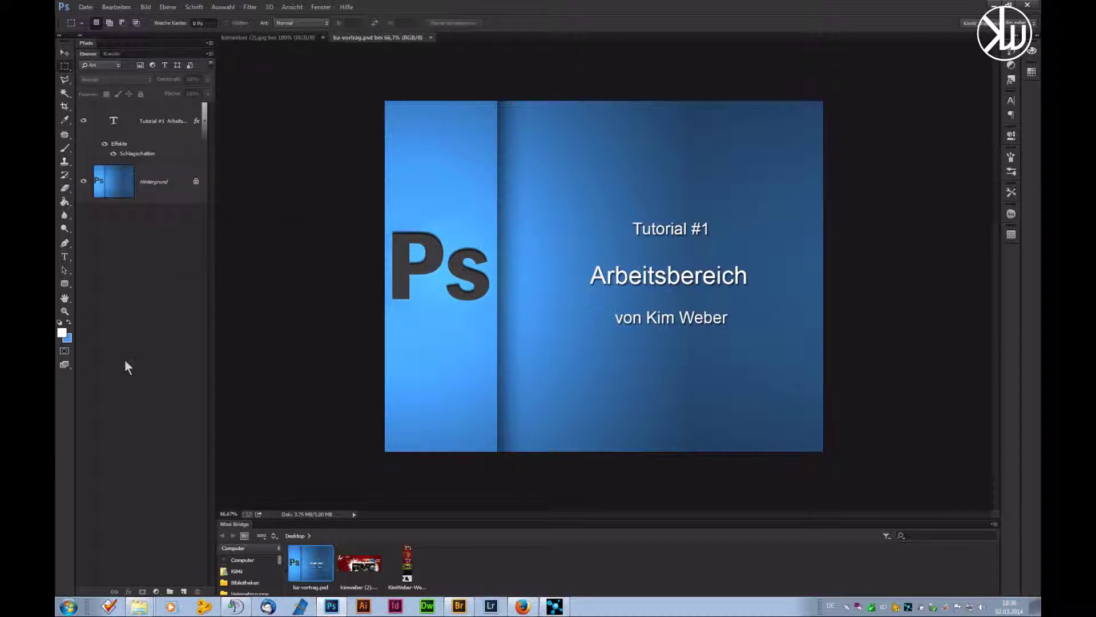
{"action": "left_click", "coordinate": [134, 197]}
{"action": "left_click", "coordinate": [120, 329]}
{"action": "left_click", "coordinate": [100, 122]}
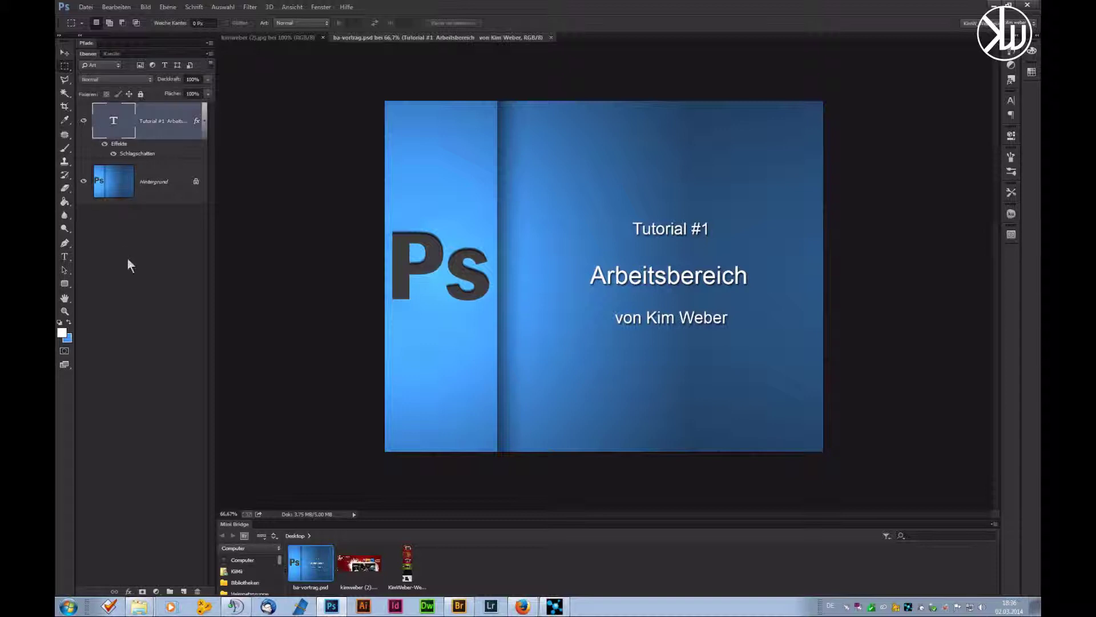
{"action": "left_click", "coordinate": [128, 285]}
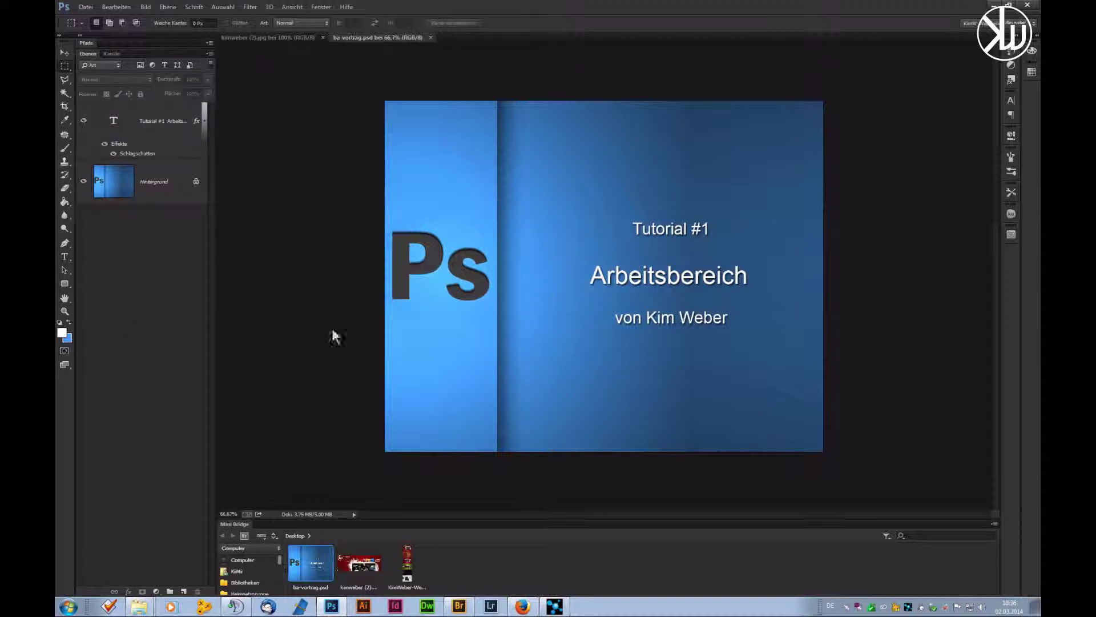